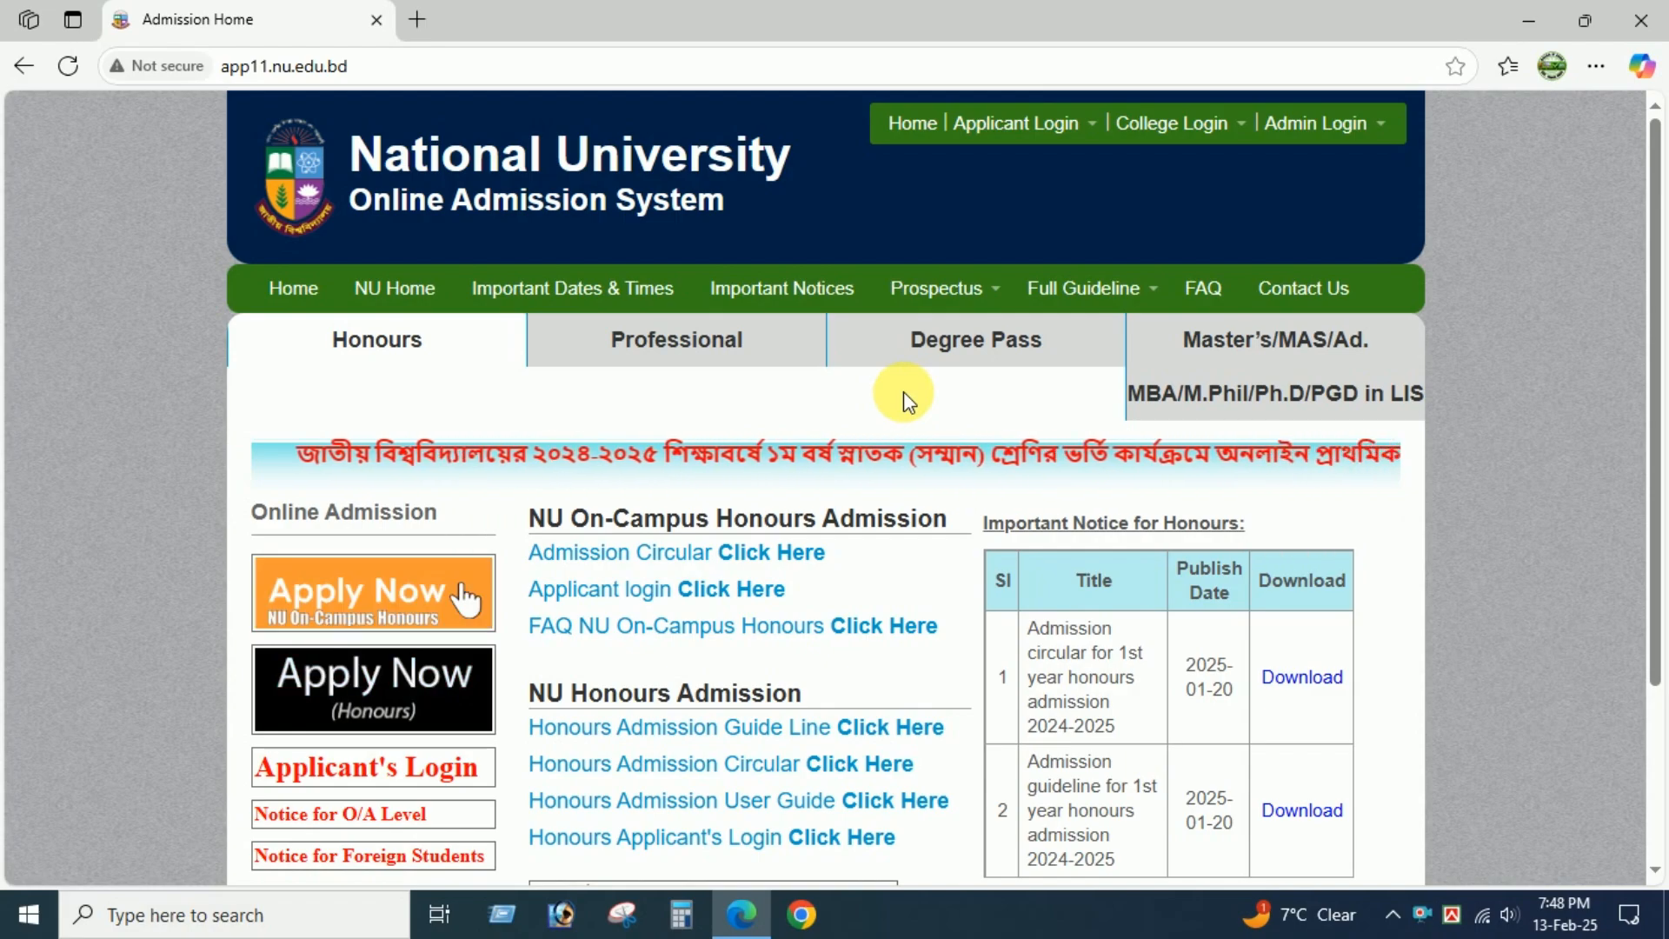
Open the Honours application form and enter the SSC roll and registration numbers, board Dinajpur and passing year 2022.
scroll(915, 387, down, 3)
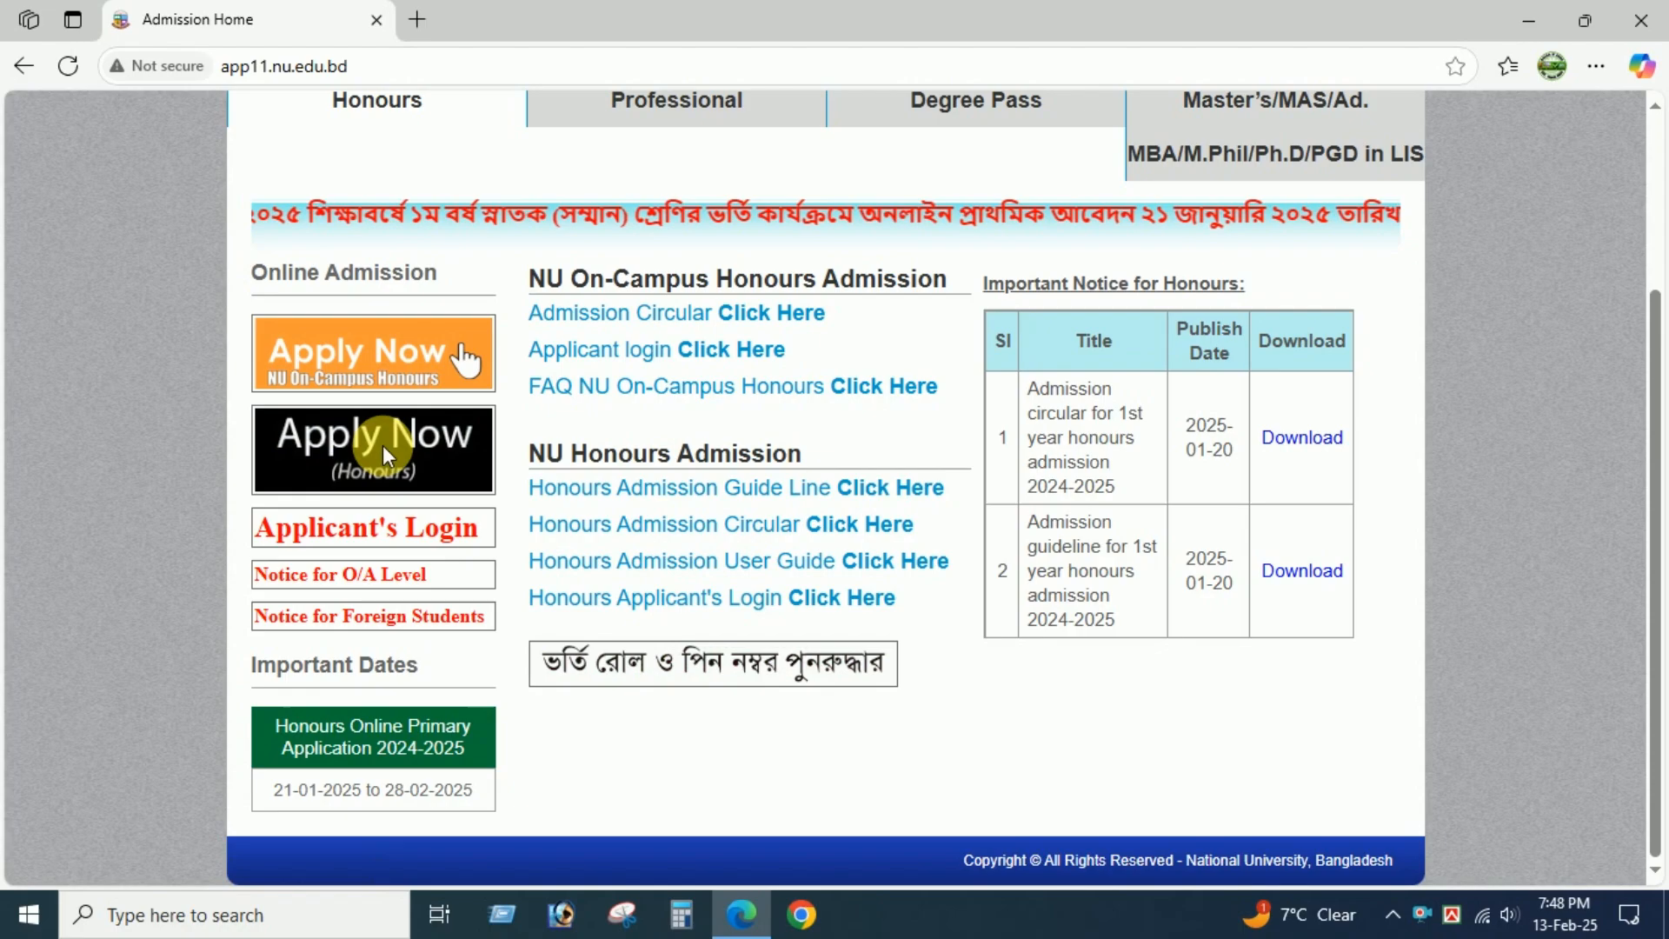
click(390, 455)
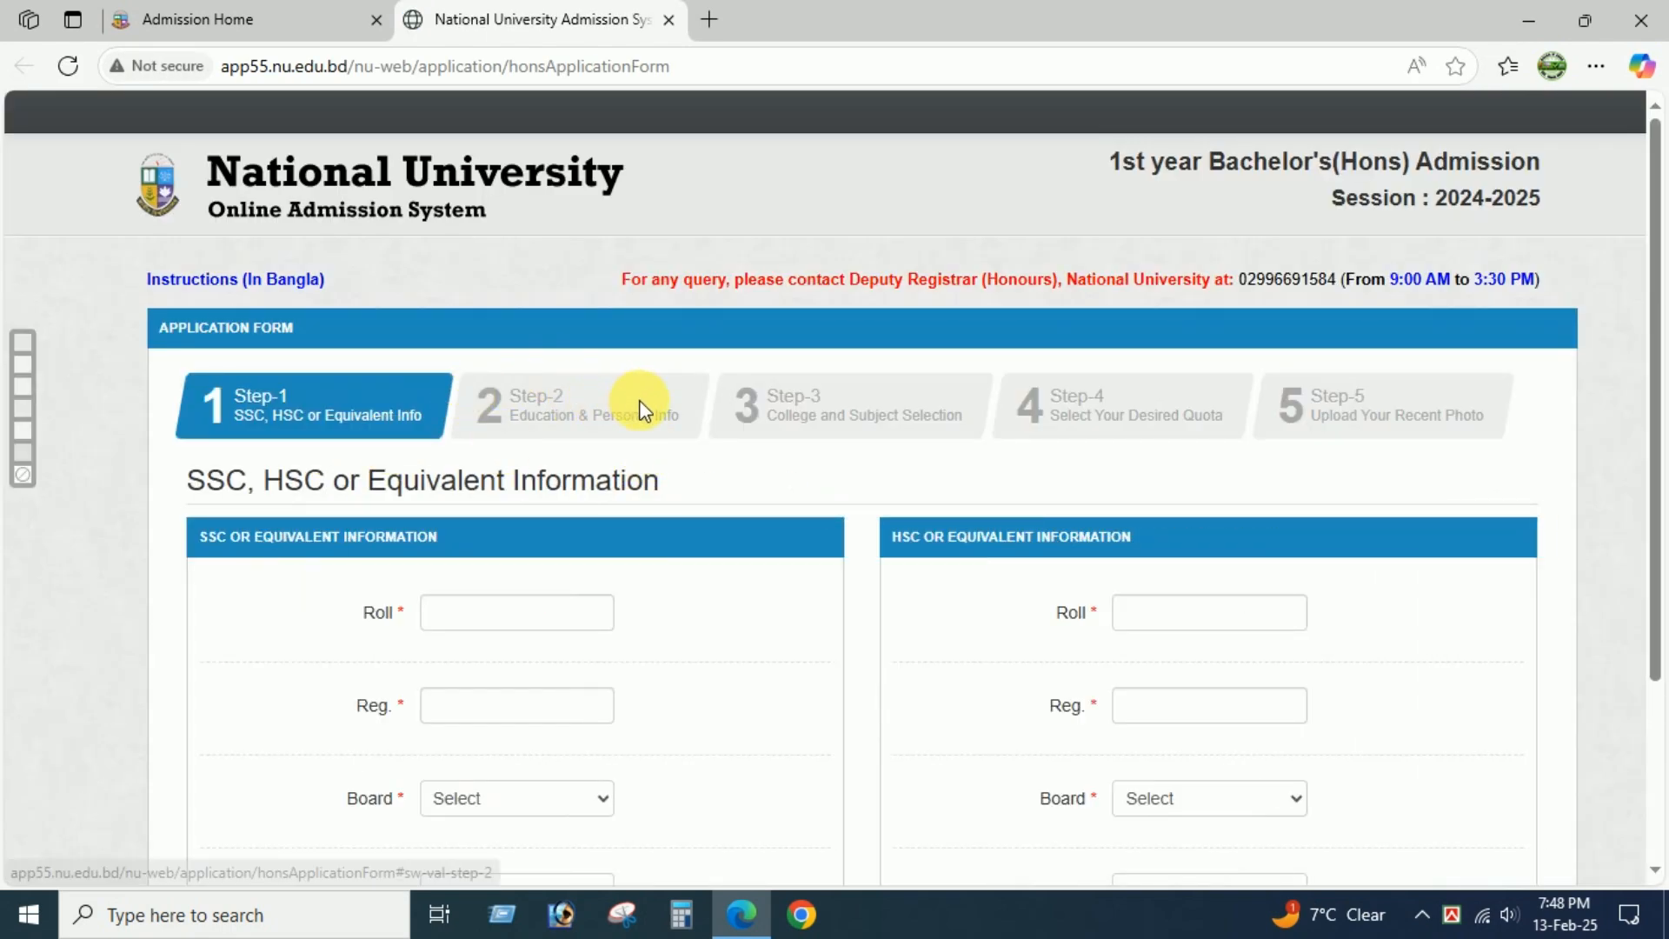
scroll(640, 404, down, 3)
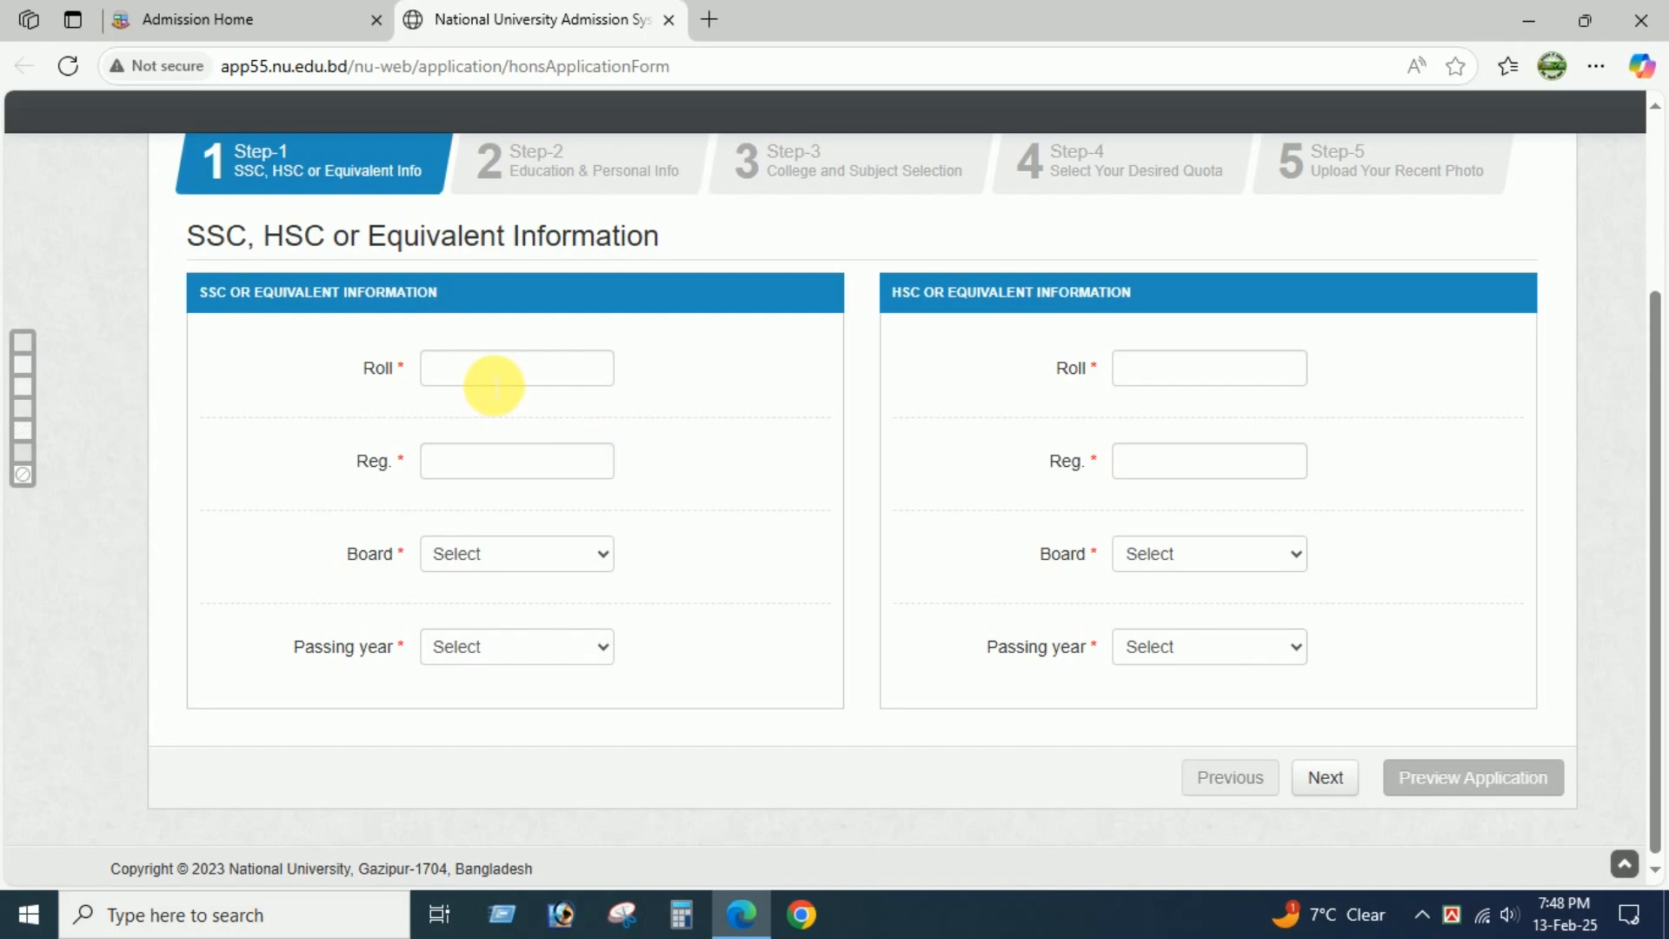
click(495, 382)
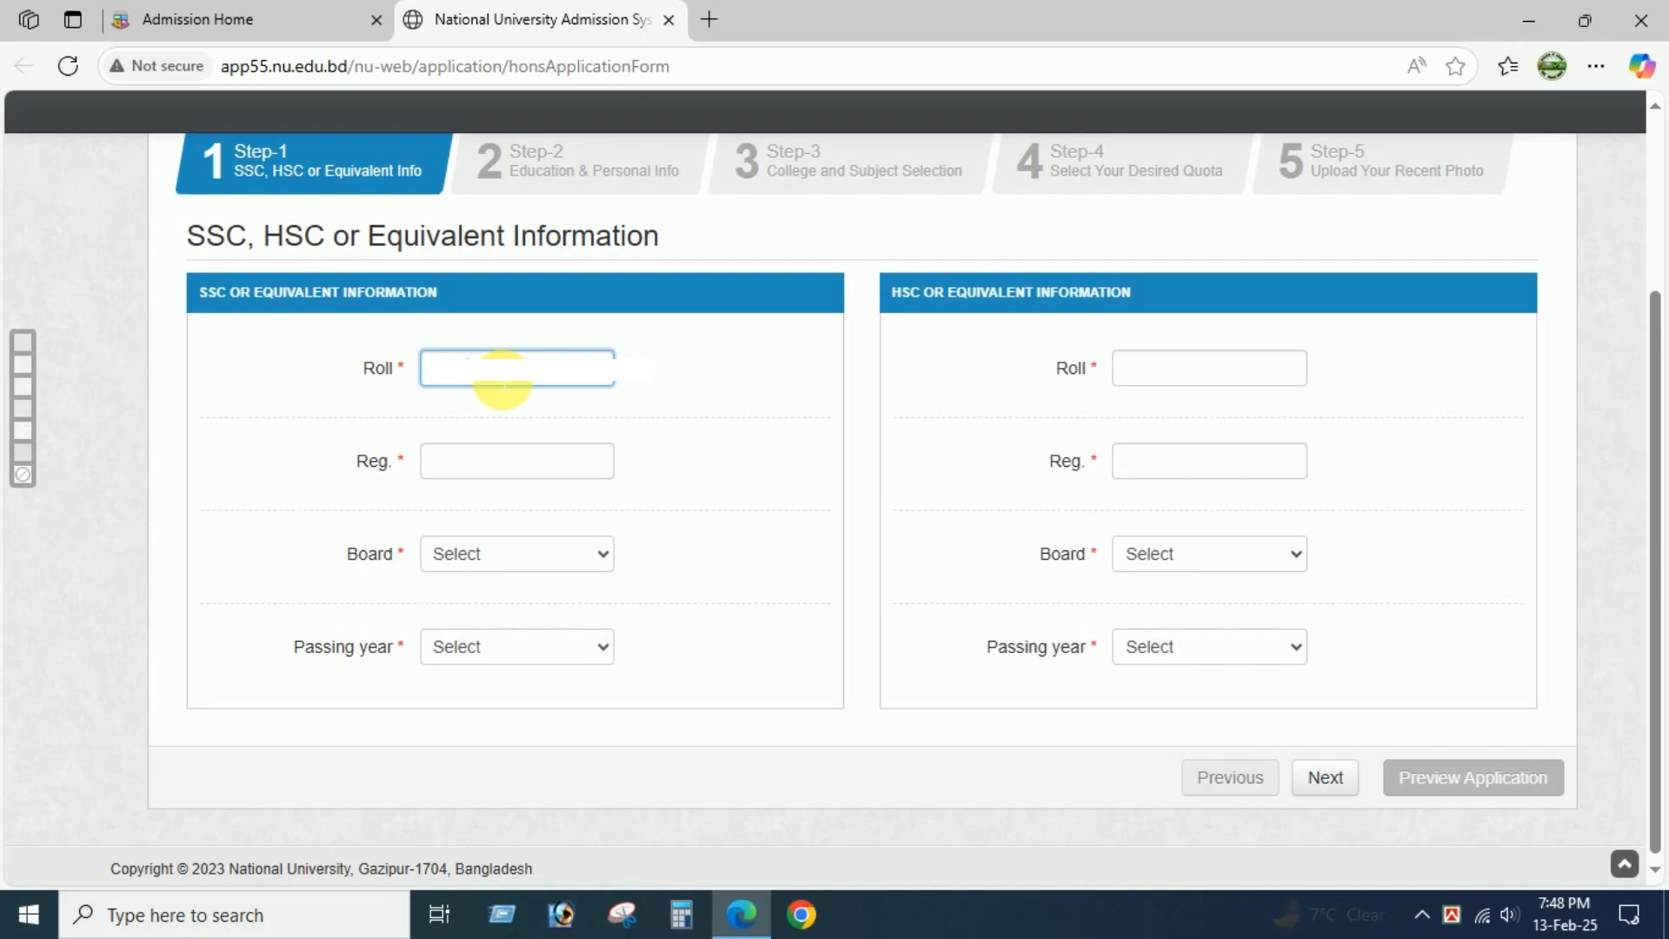
click(482, 446)
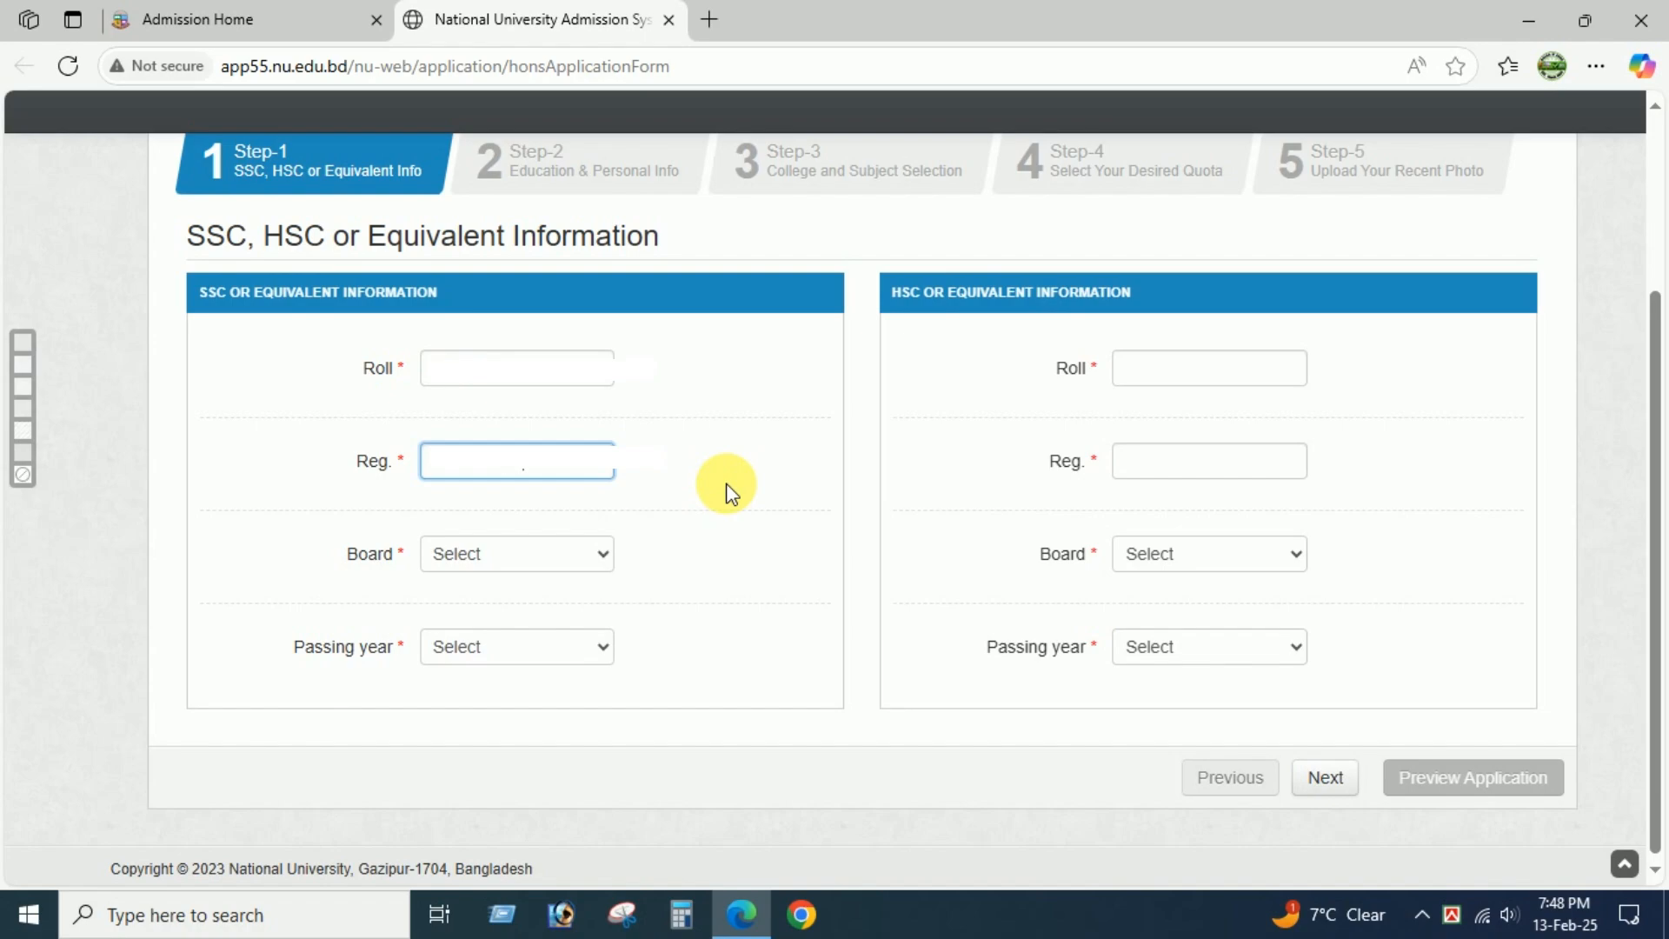
click(508, 554)
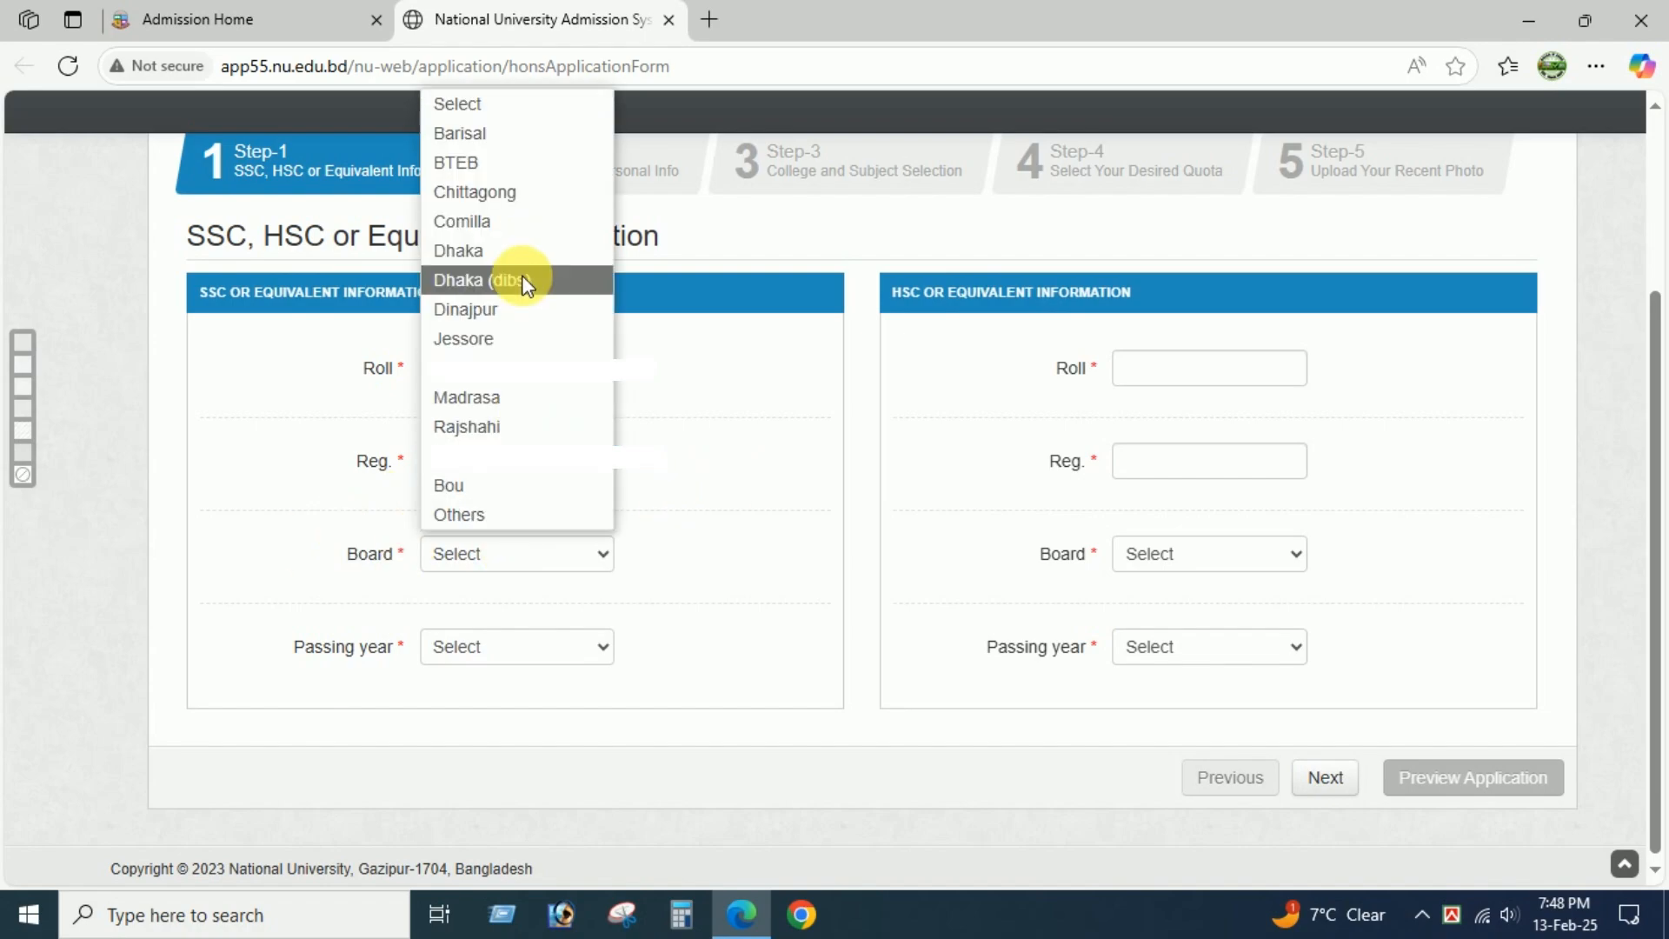
click(518, 310)
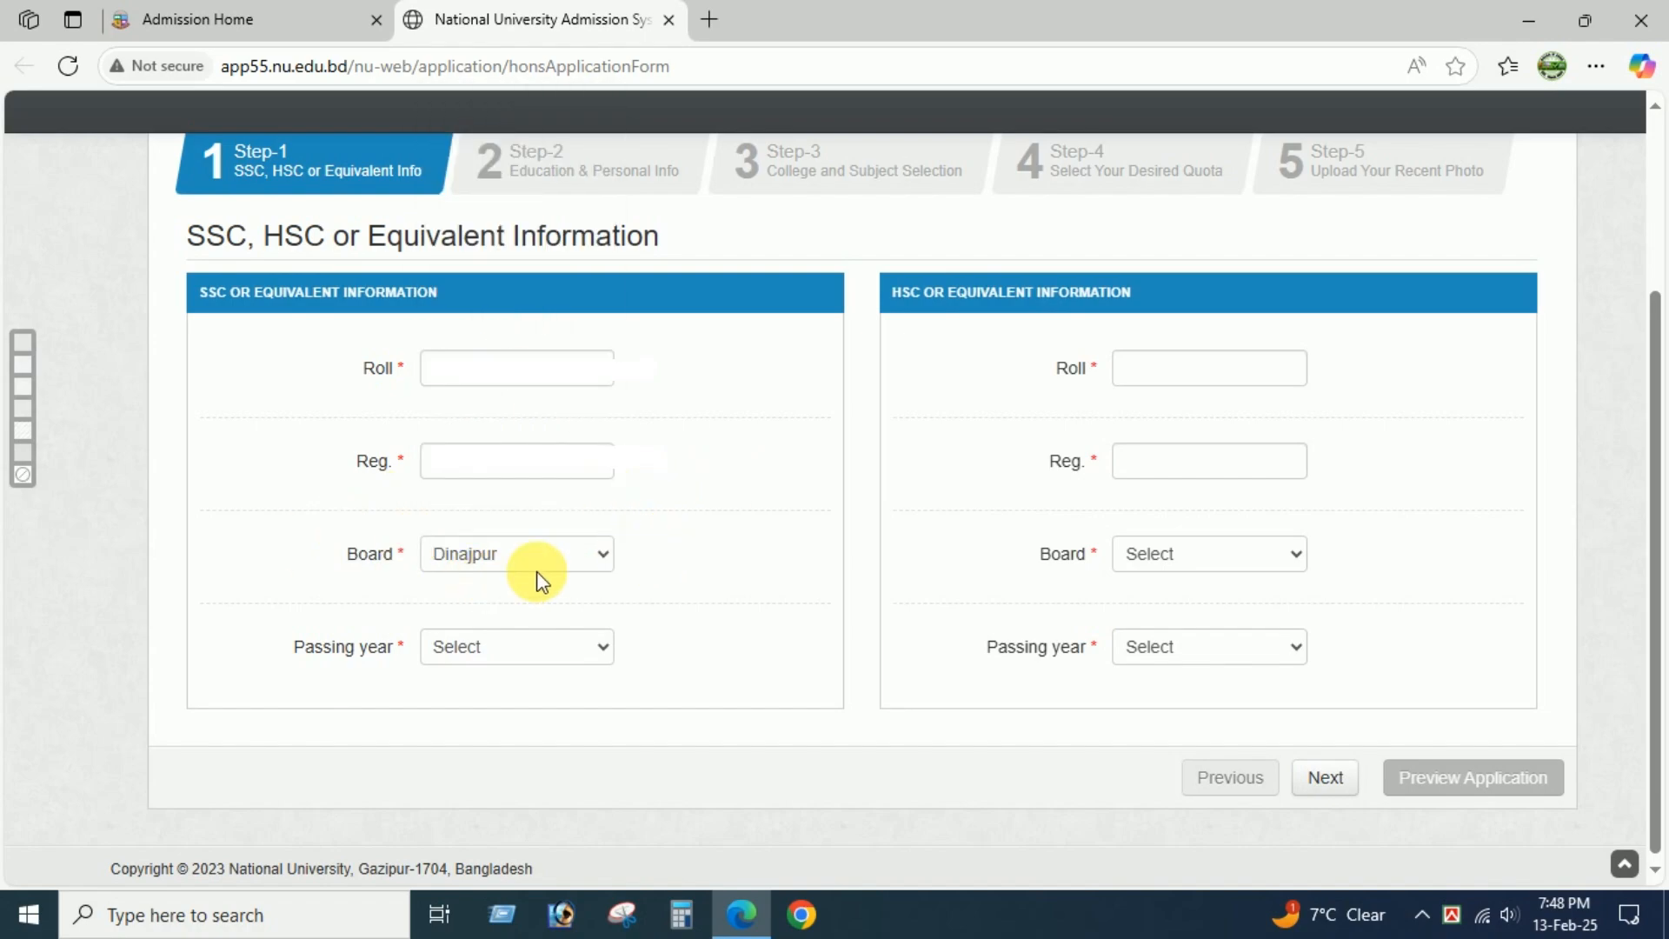
click(522, 647)
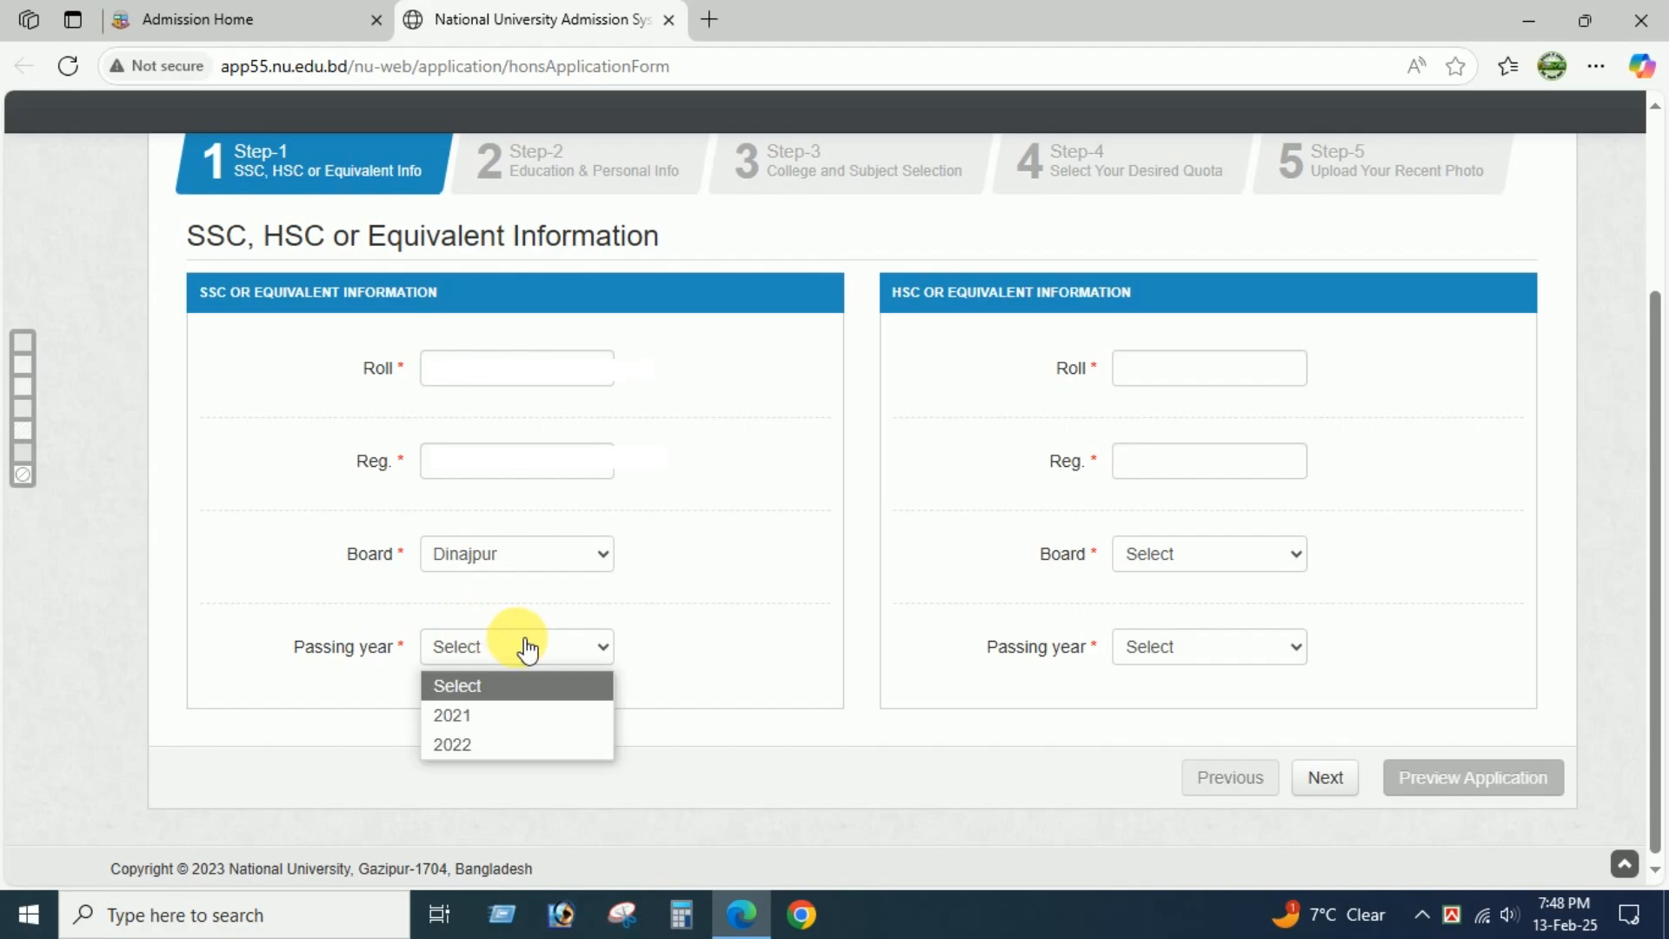
click(455, 743)
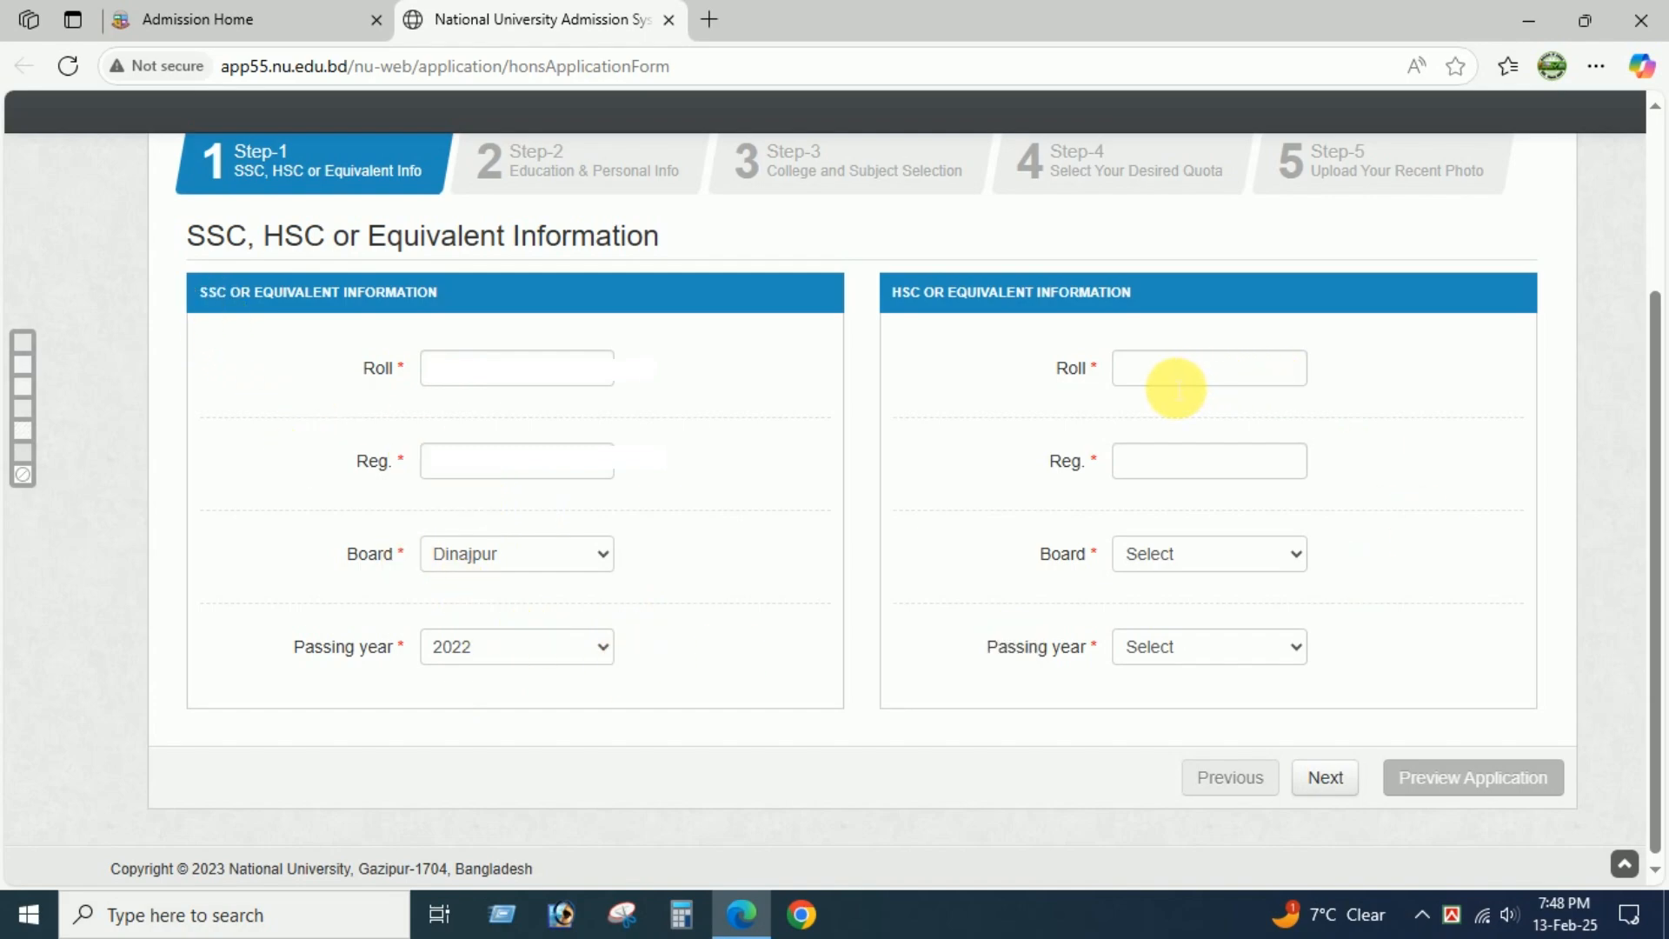
Enter the HSC roll and registration numbers, board Dinajpur and passing year 2024, and advance past the personal information to college and subject selection.
click(1209, 377)
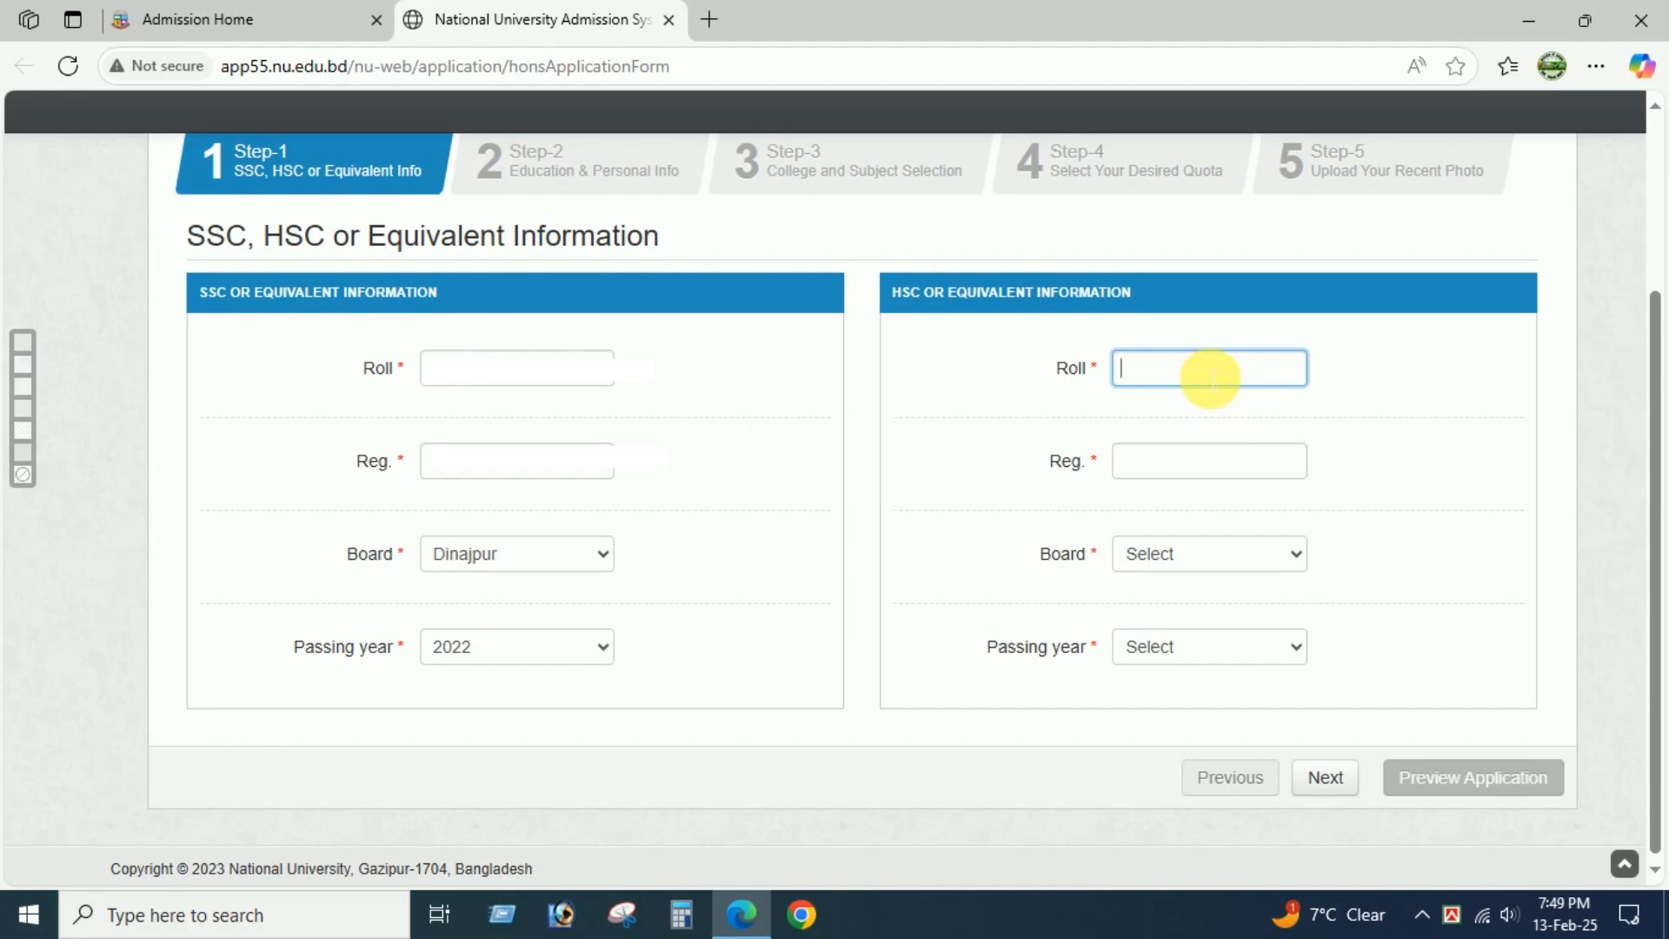
text(2)
click(1146, 477)
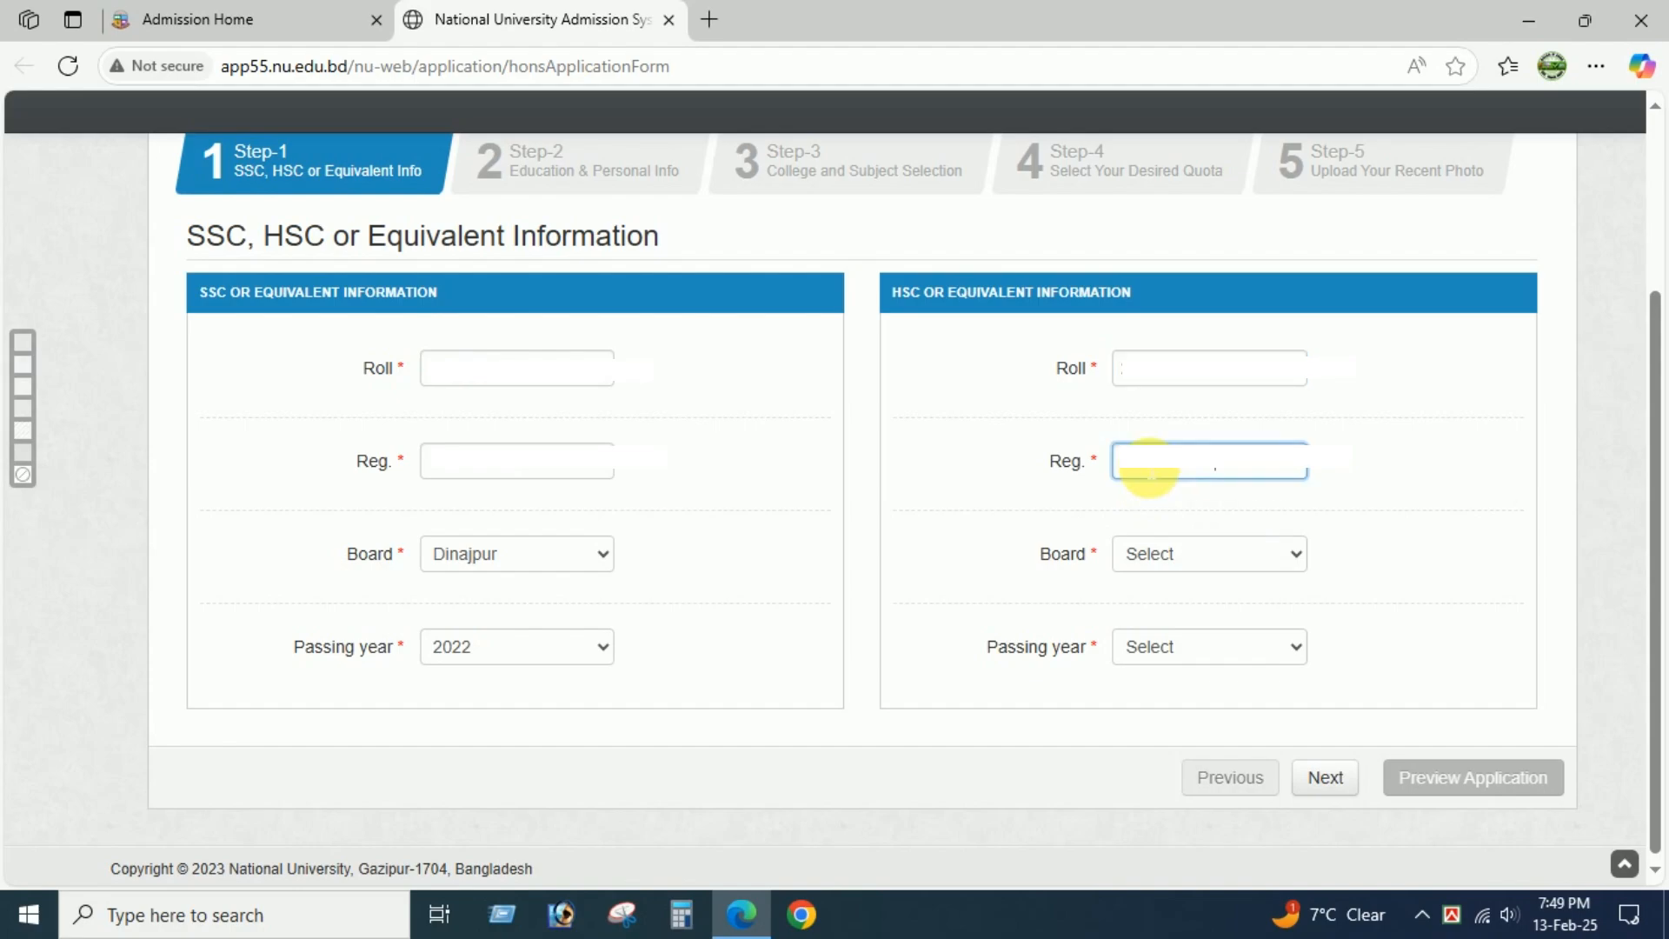
click(1285, 565)
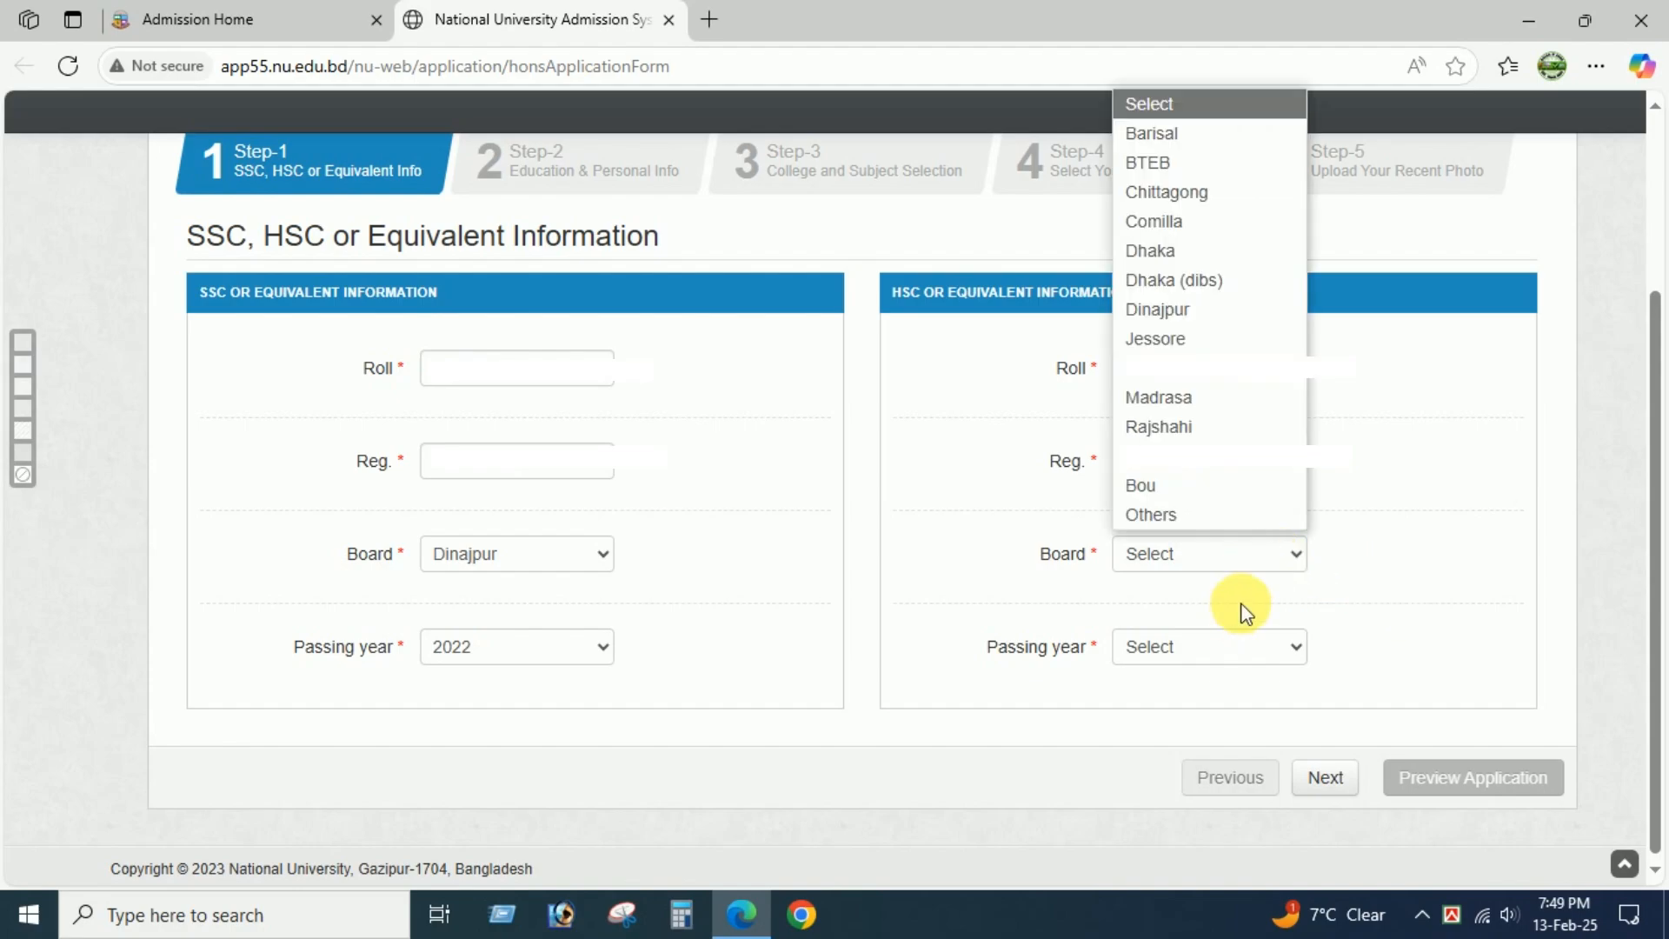
click(1231, 312)
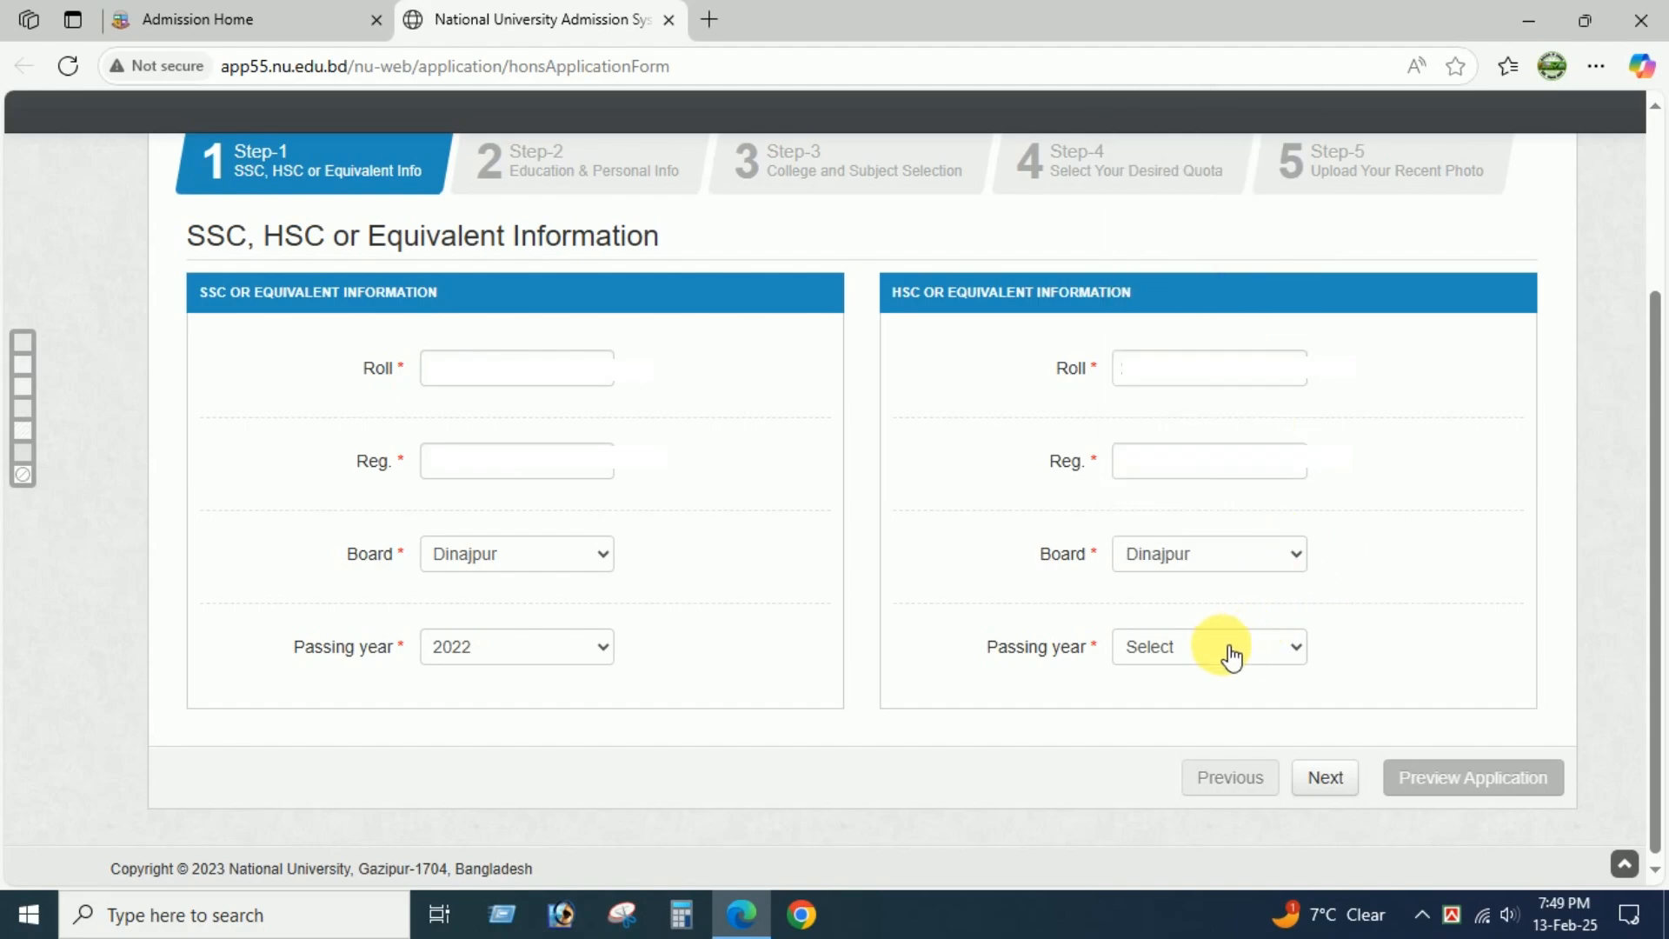
click(1226, 649)
click(1190, 745)
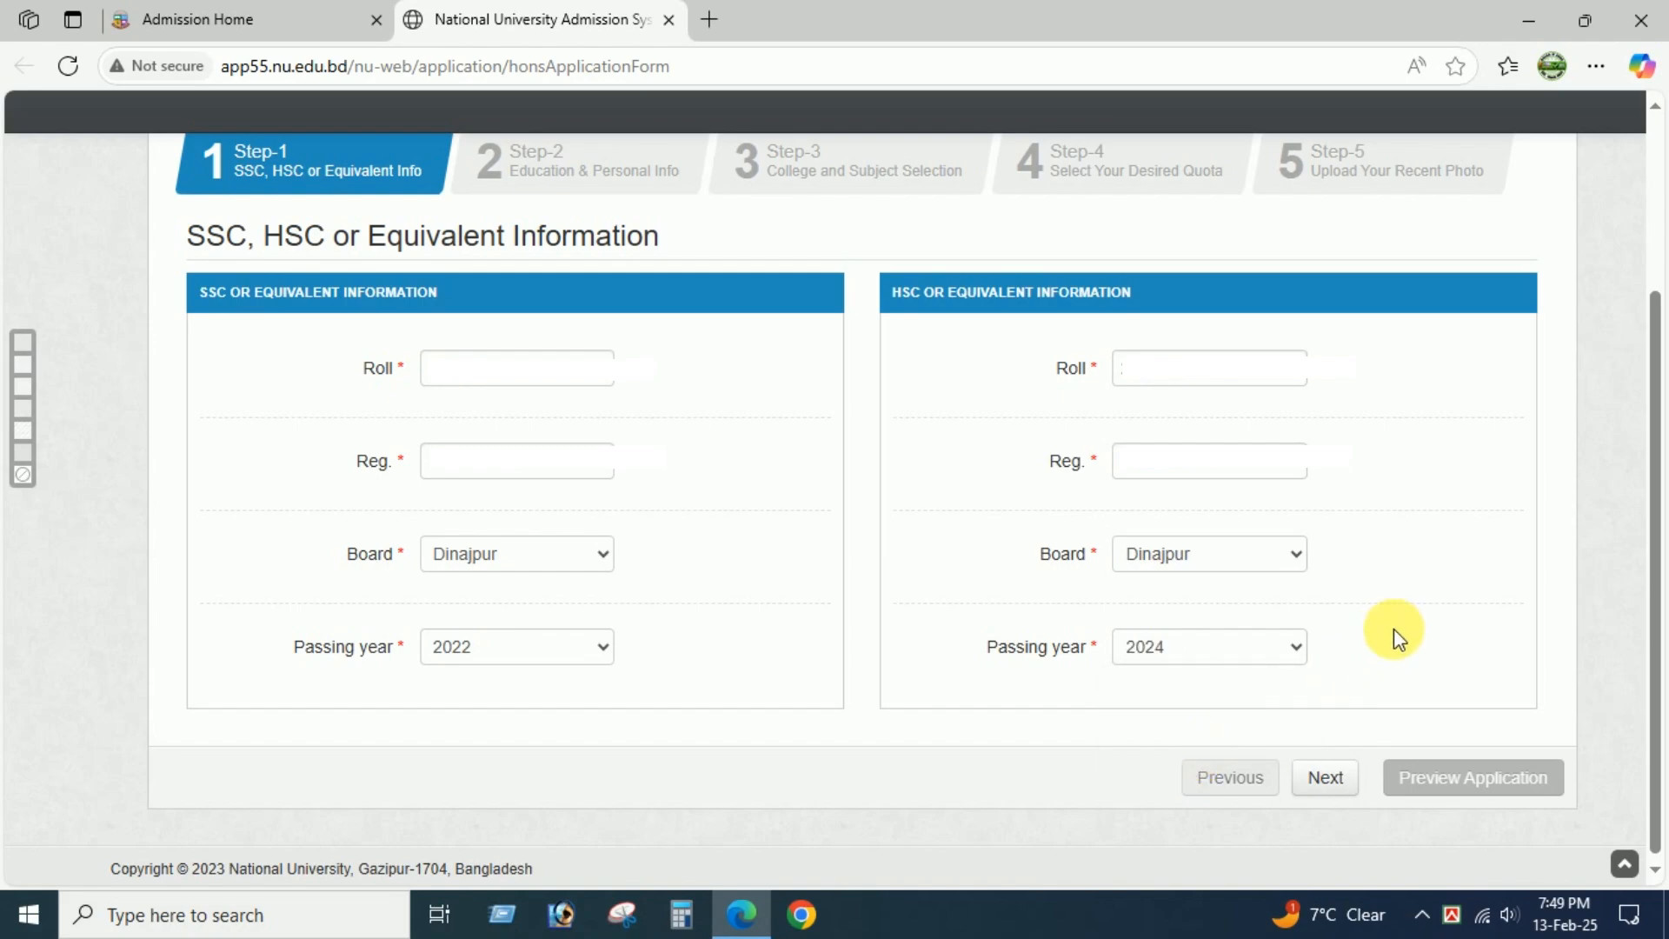
click(1329, 794)
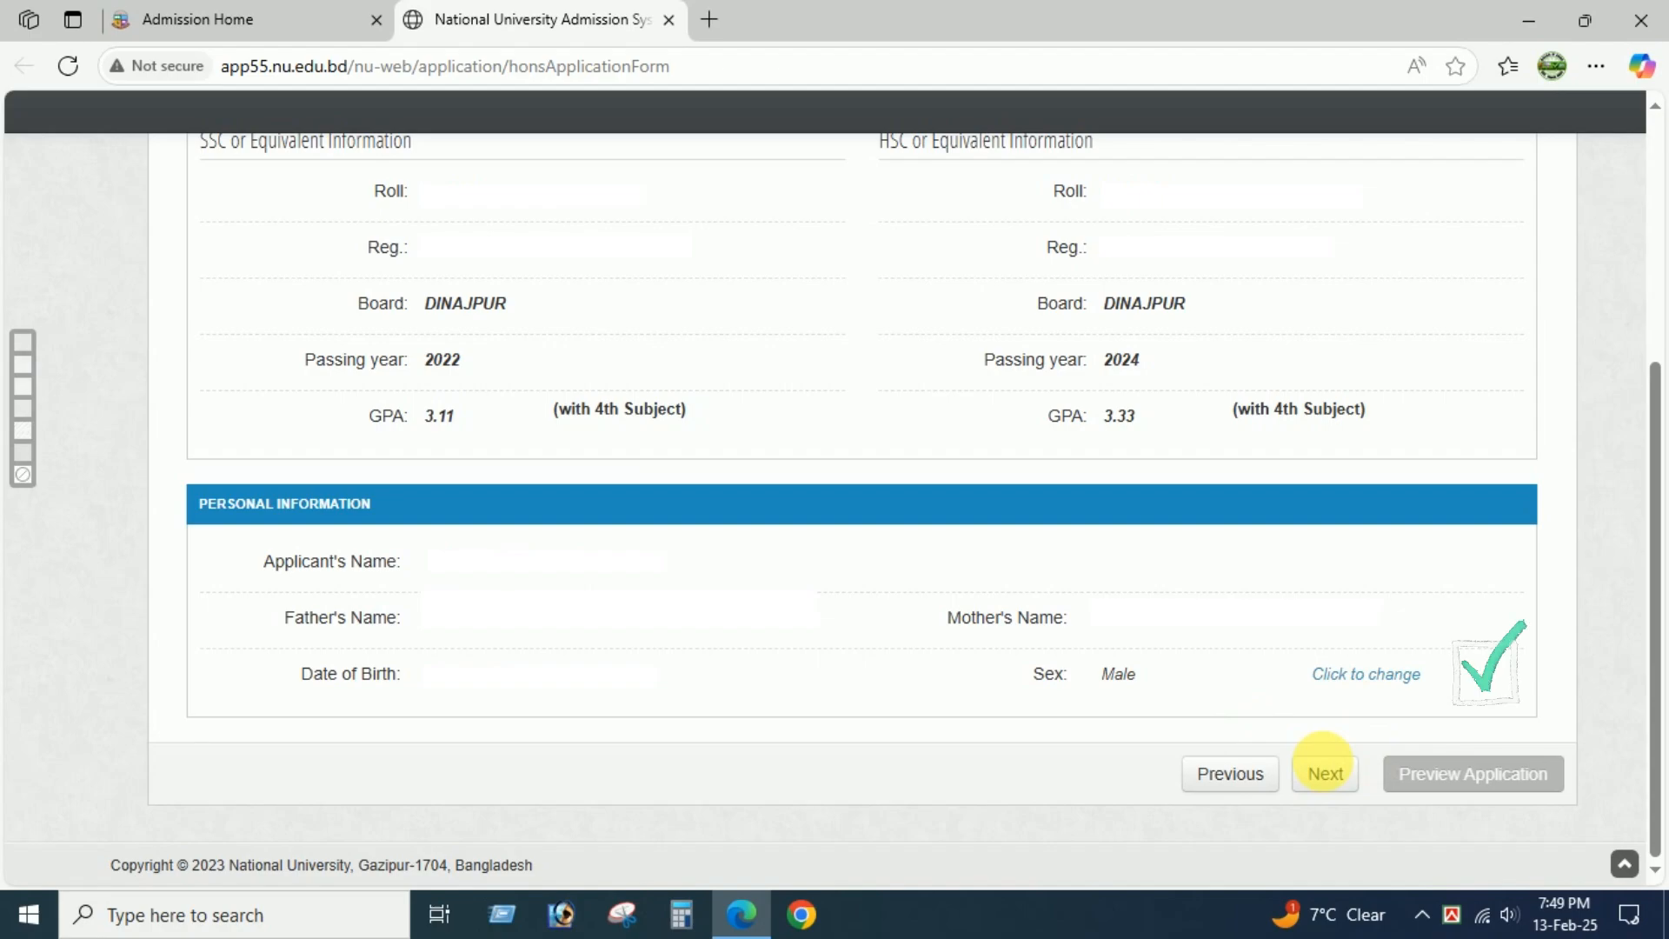
click(1326, 774)
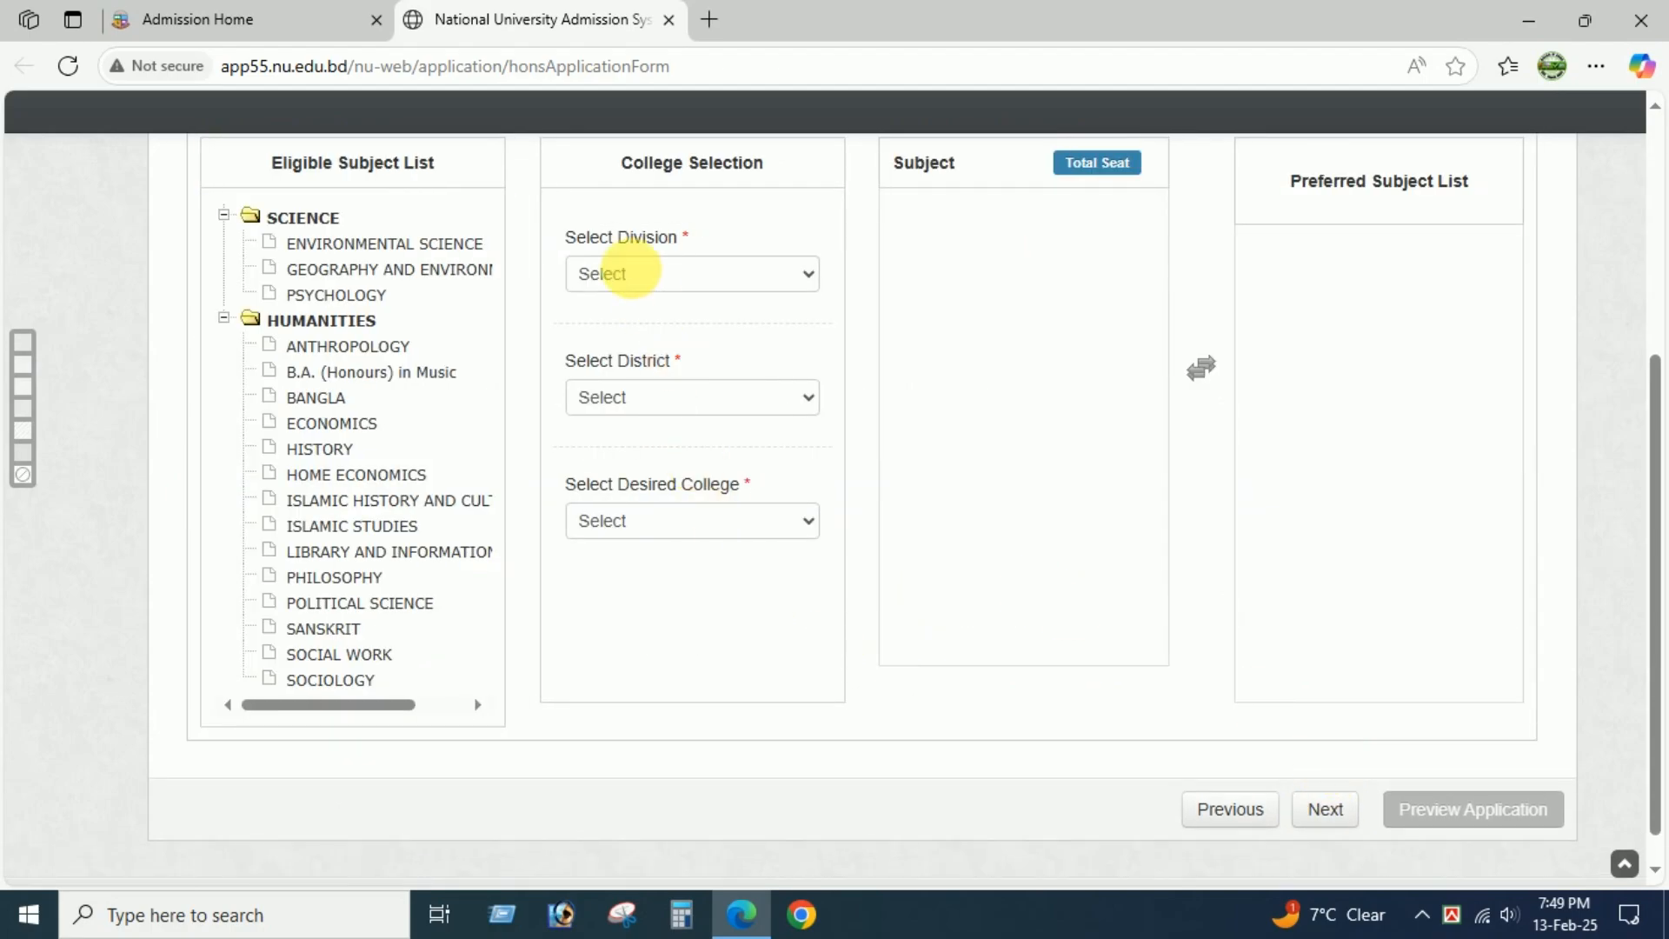
Set the division to RANGPUR, the district to Rangpur and the desired college to Carmichael College.
click(620, 290)
click(642, 489)
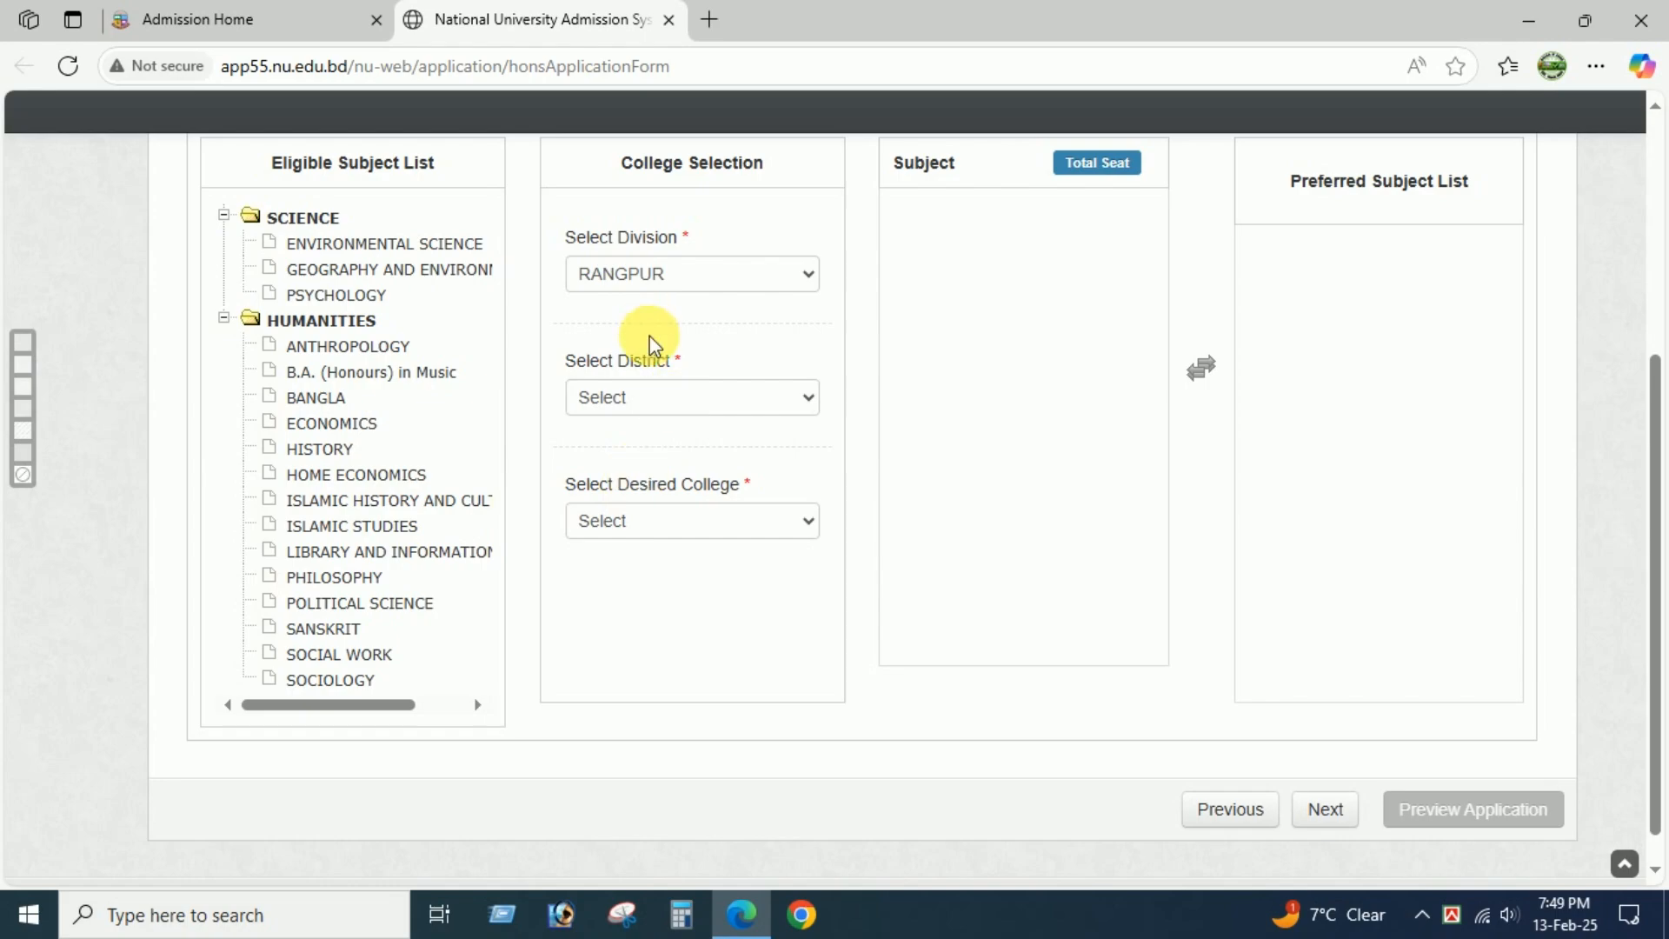
click(614, 397)
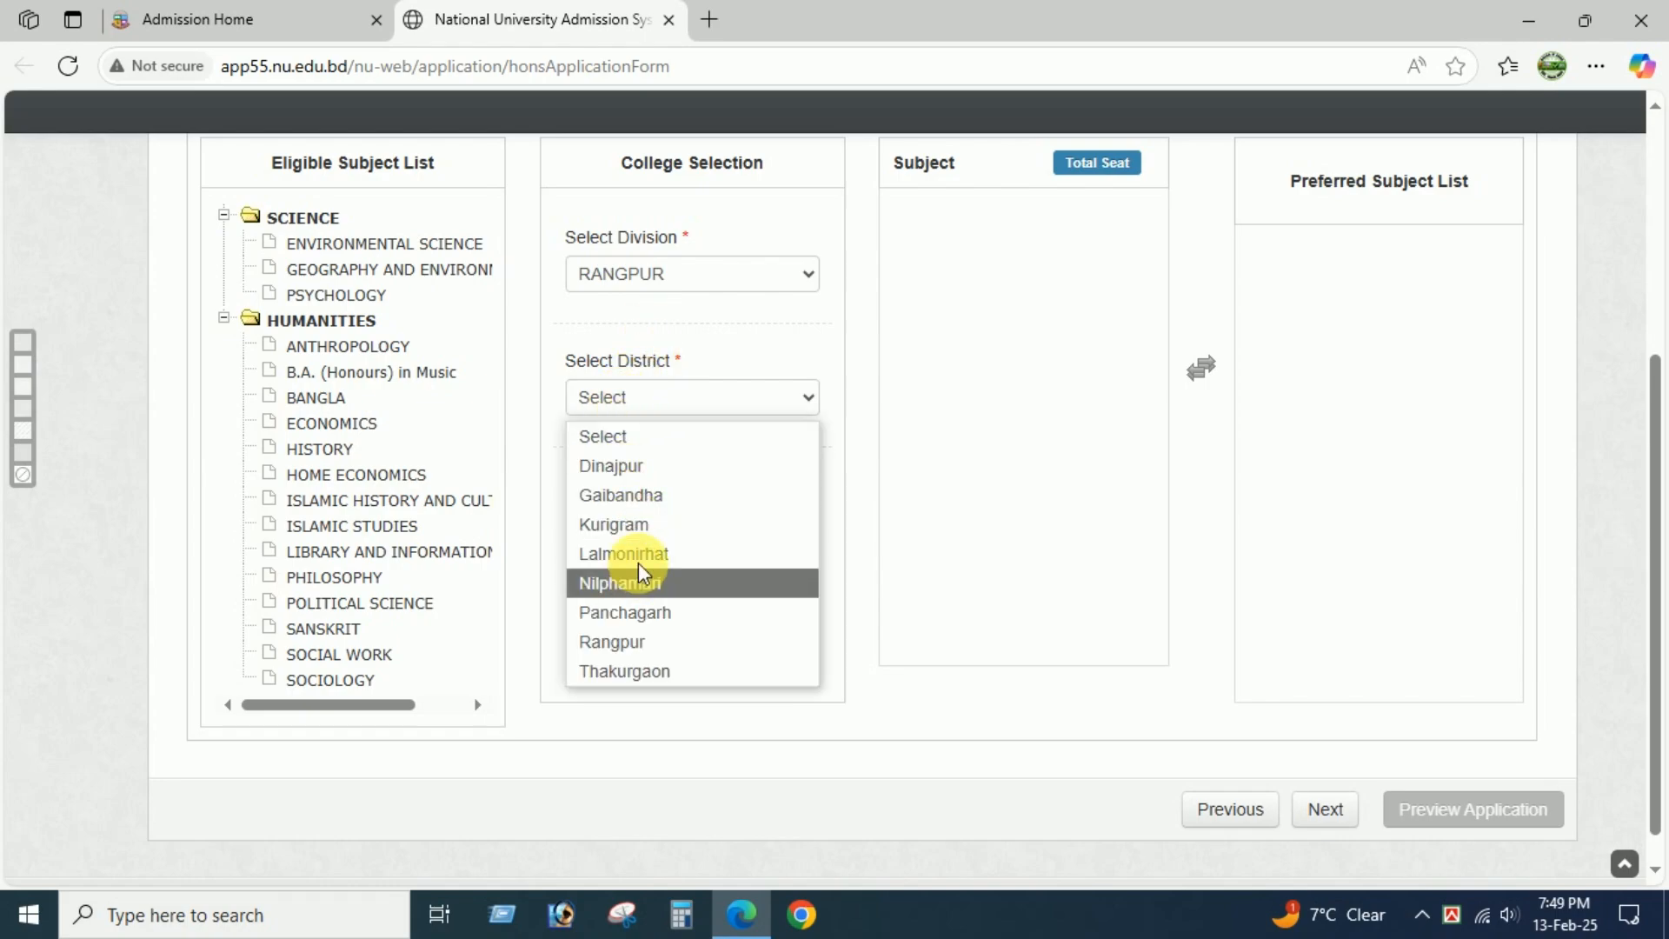
click(640, 636)
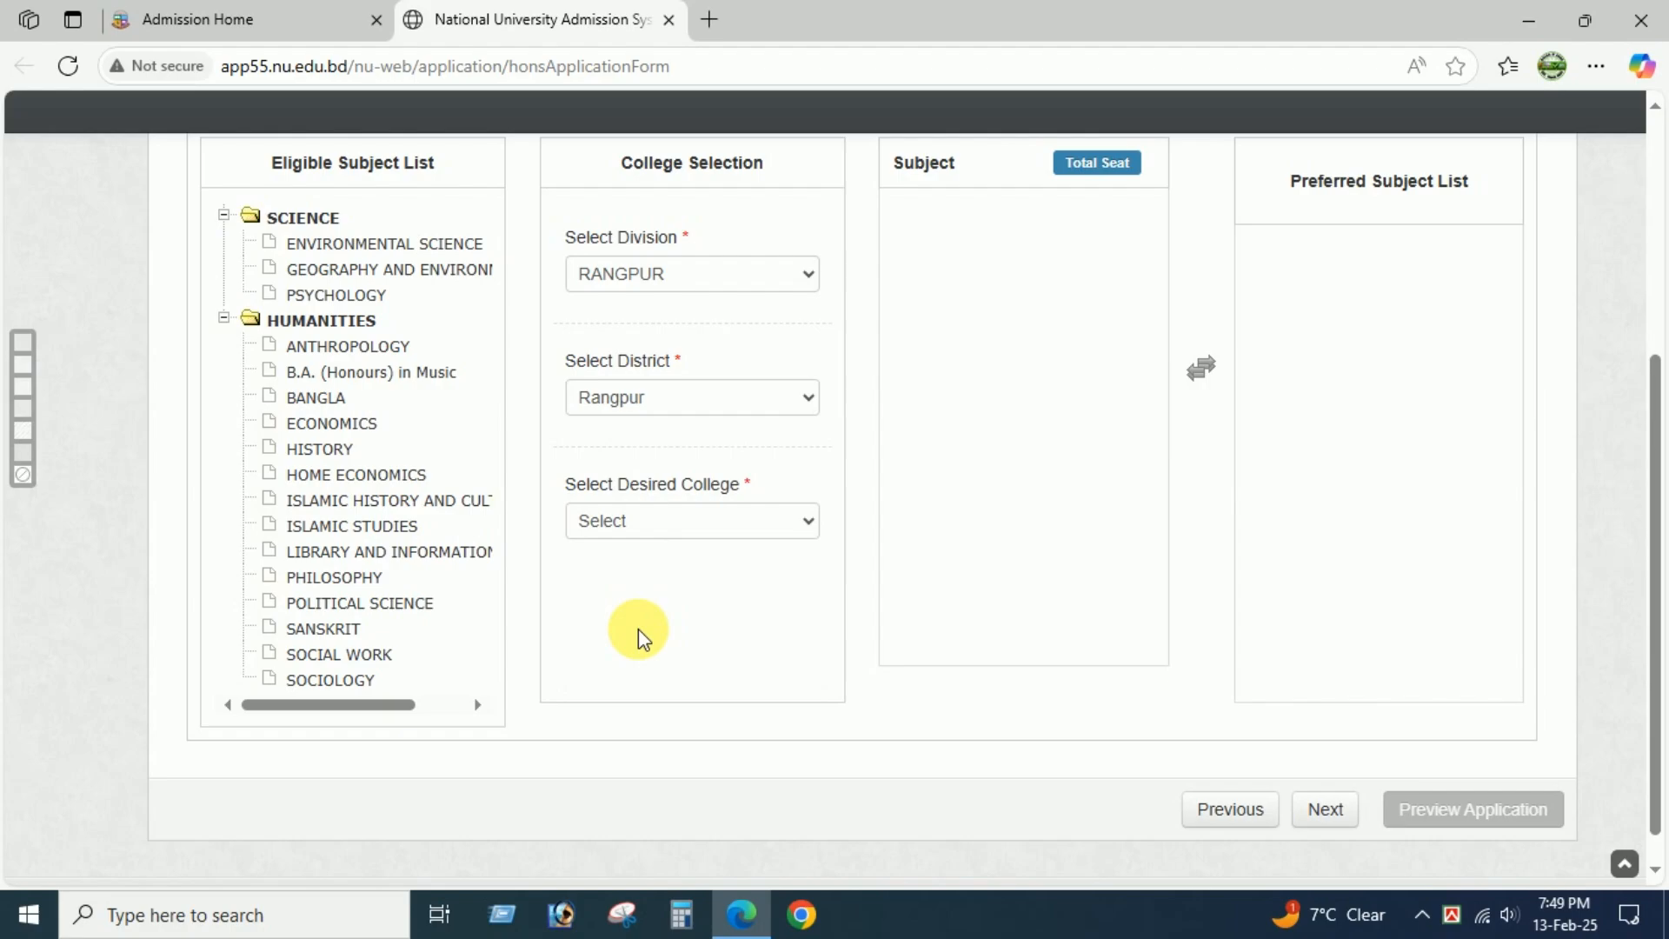
click(664, 520)
scroll(659, 492, down, 1)
key(c)
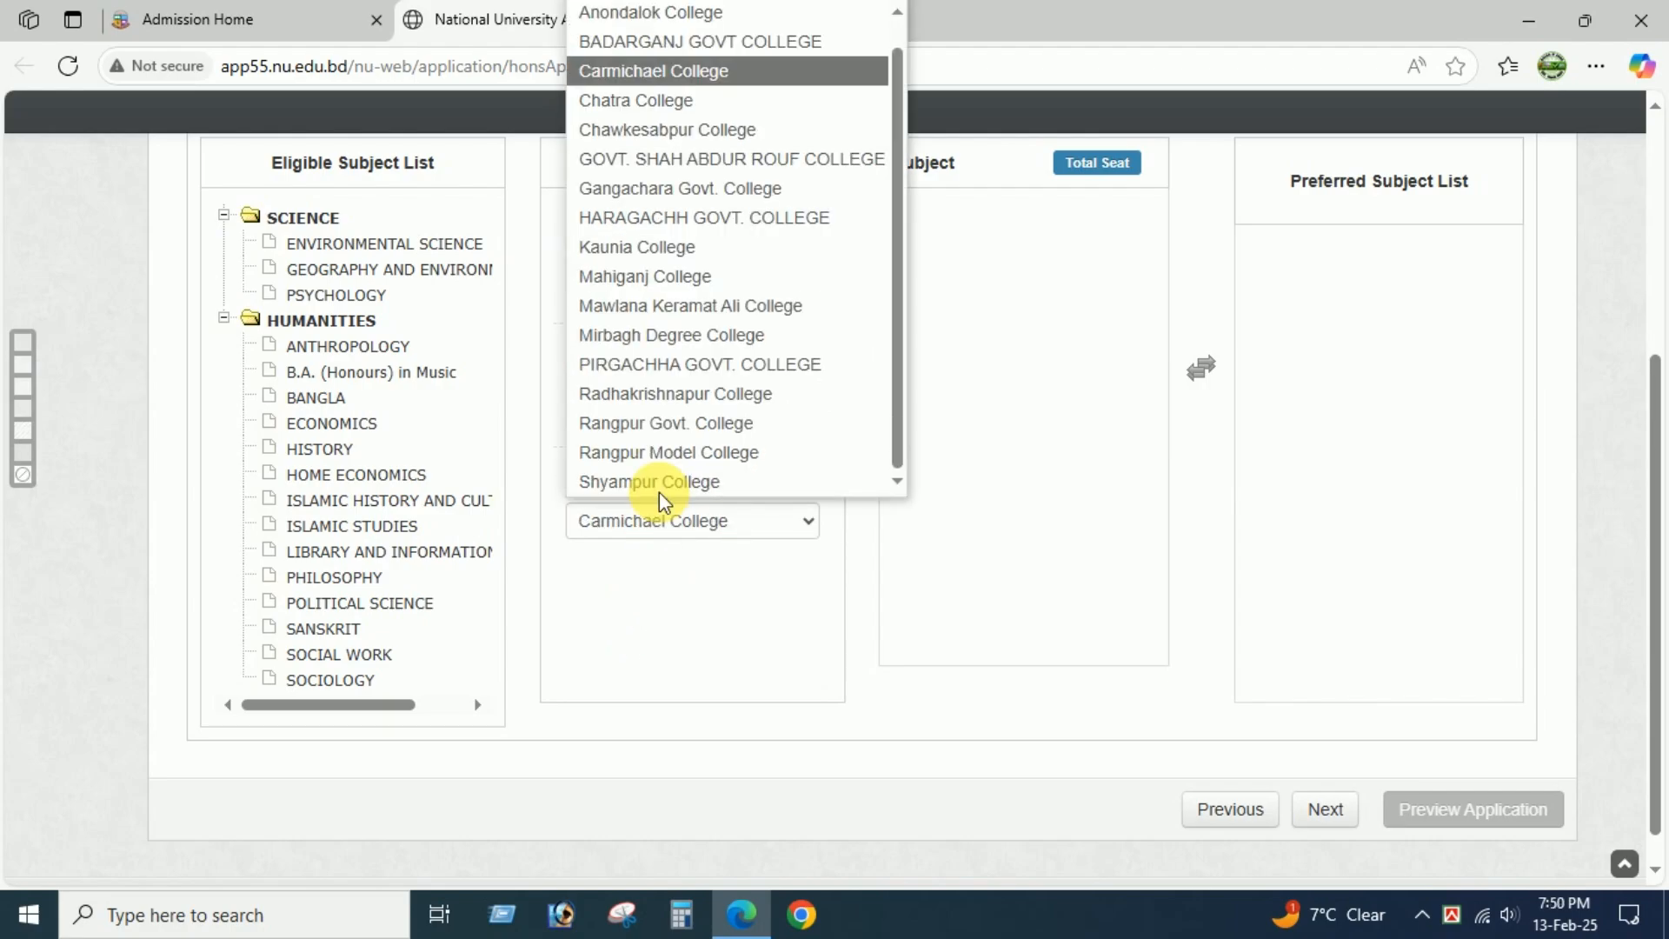
click(656, 80)
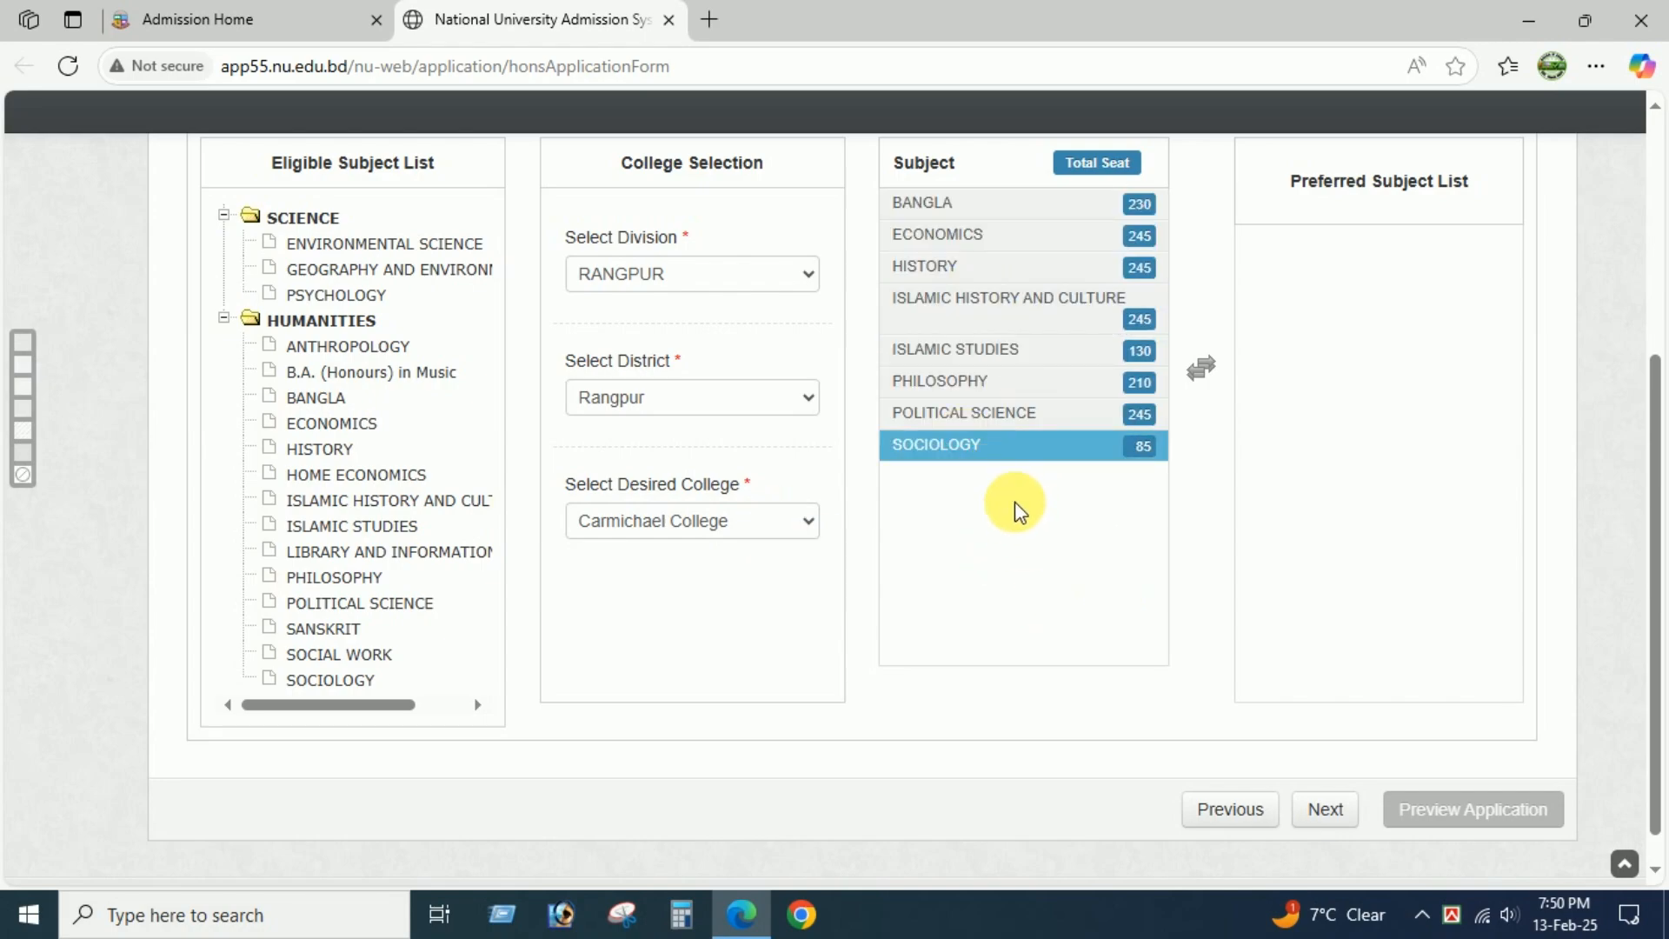
Add Economics, History, Political Science, Sociology, Islamic Studies, Islamic History and Culture, Philosophy and Bangla to the preferred subject list in that order.
double_click(939, 239)
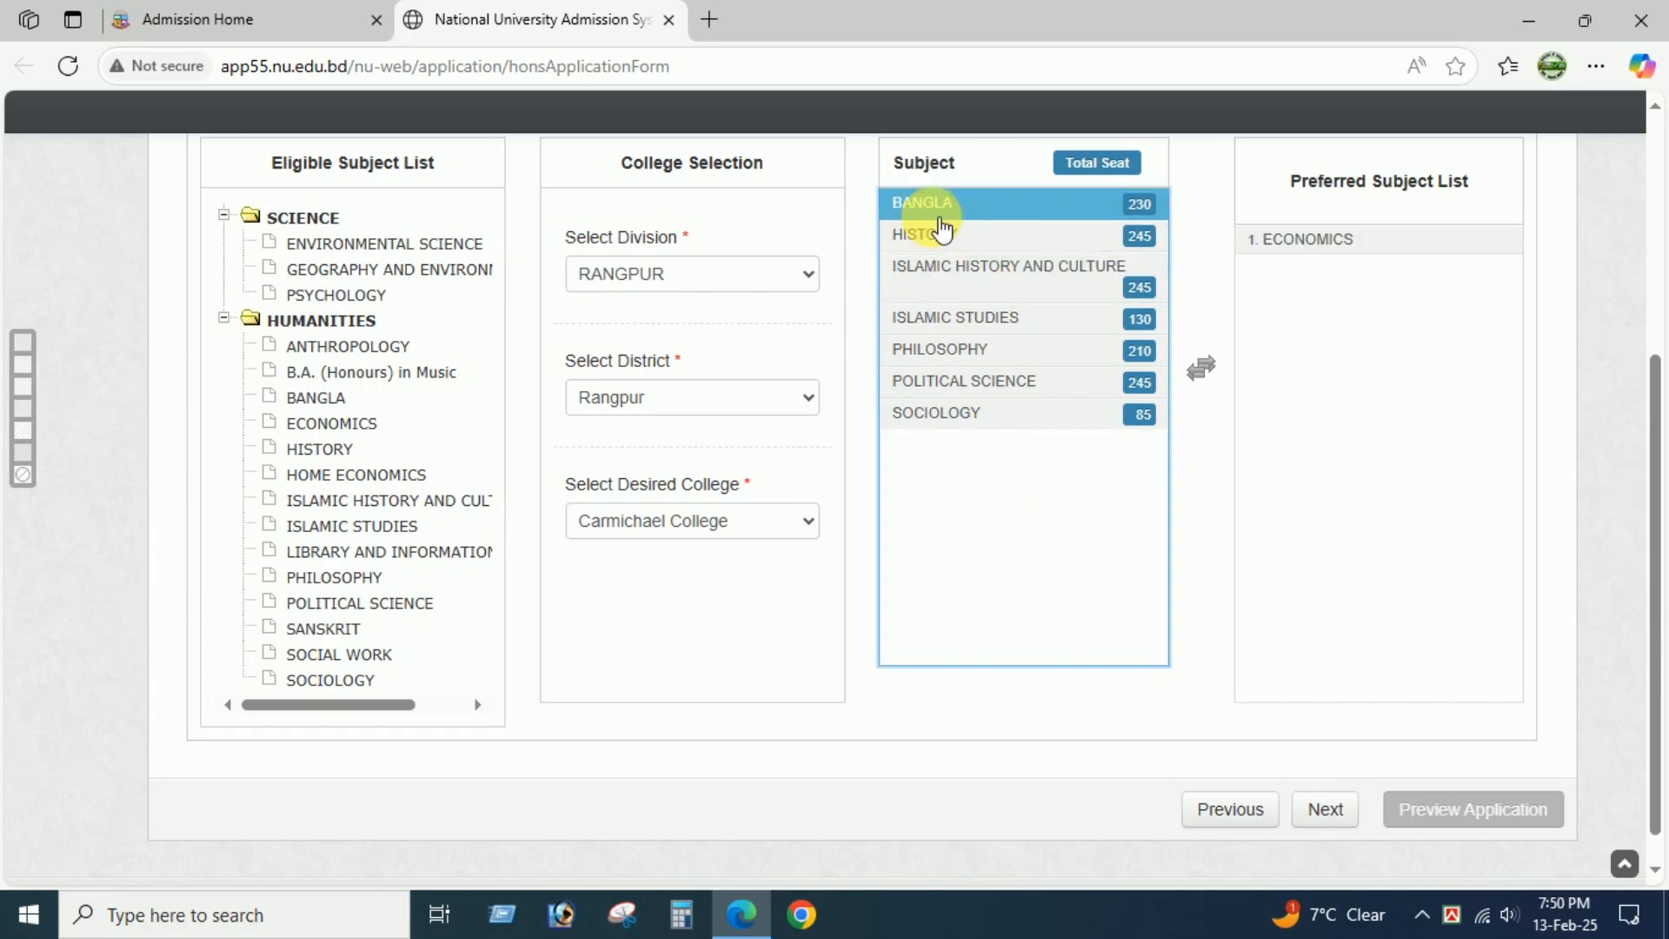
double_click(942, 248)
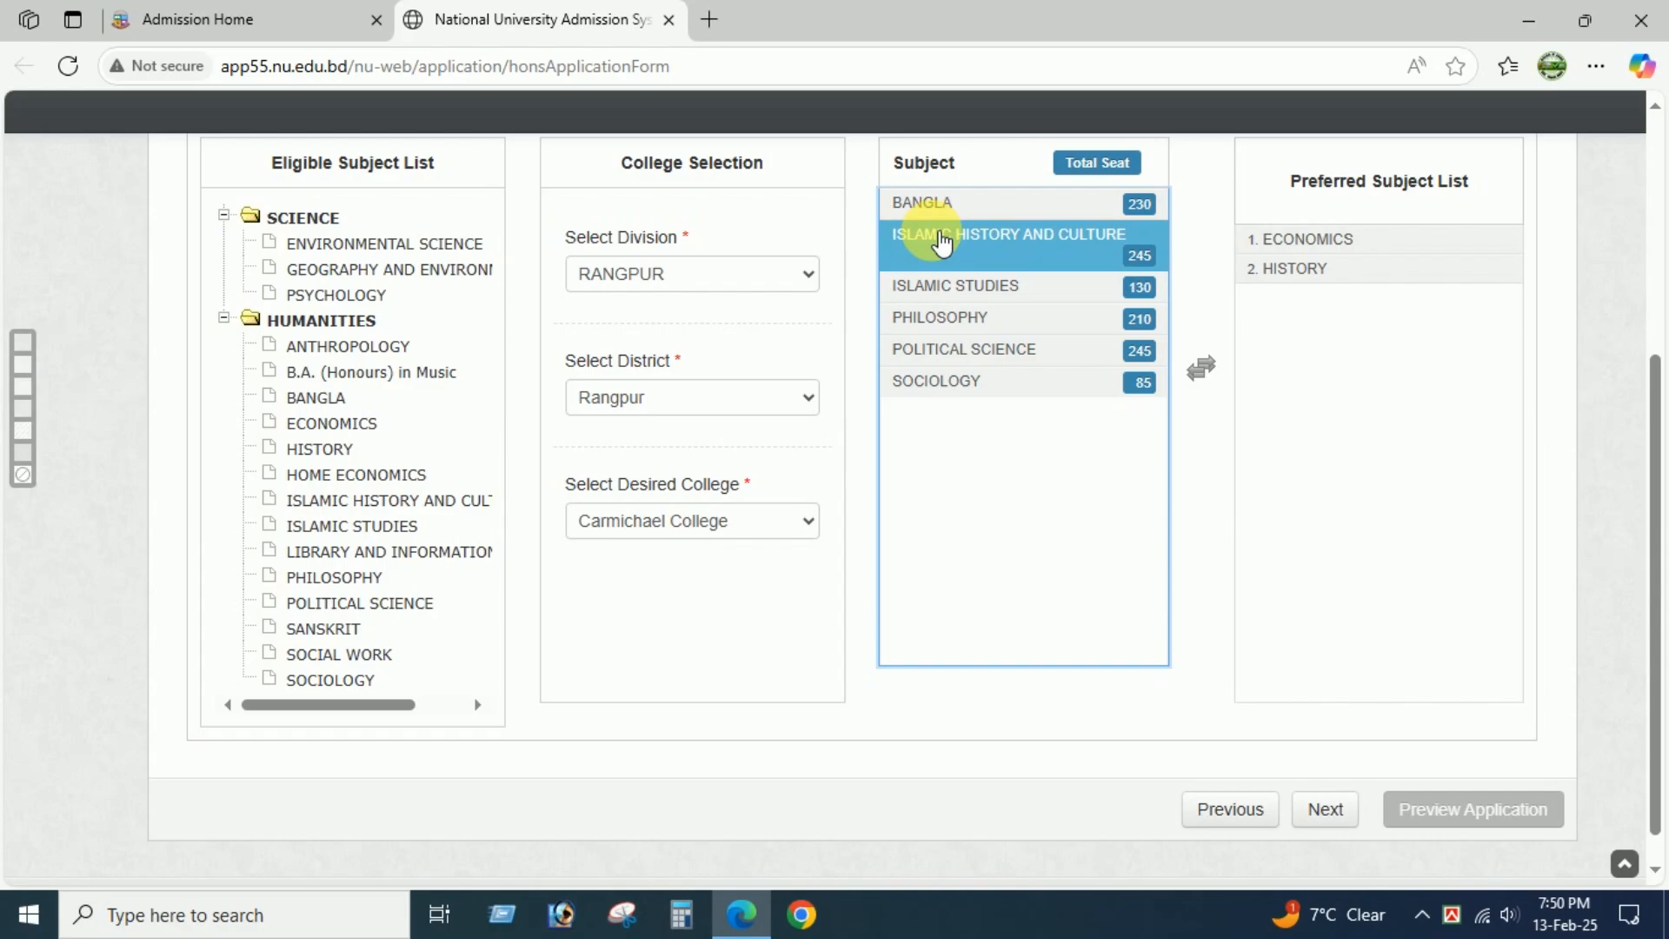
double_click(961, 352)
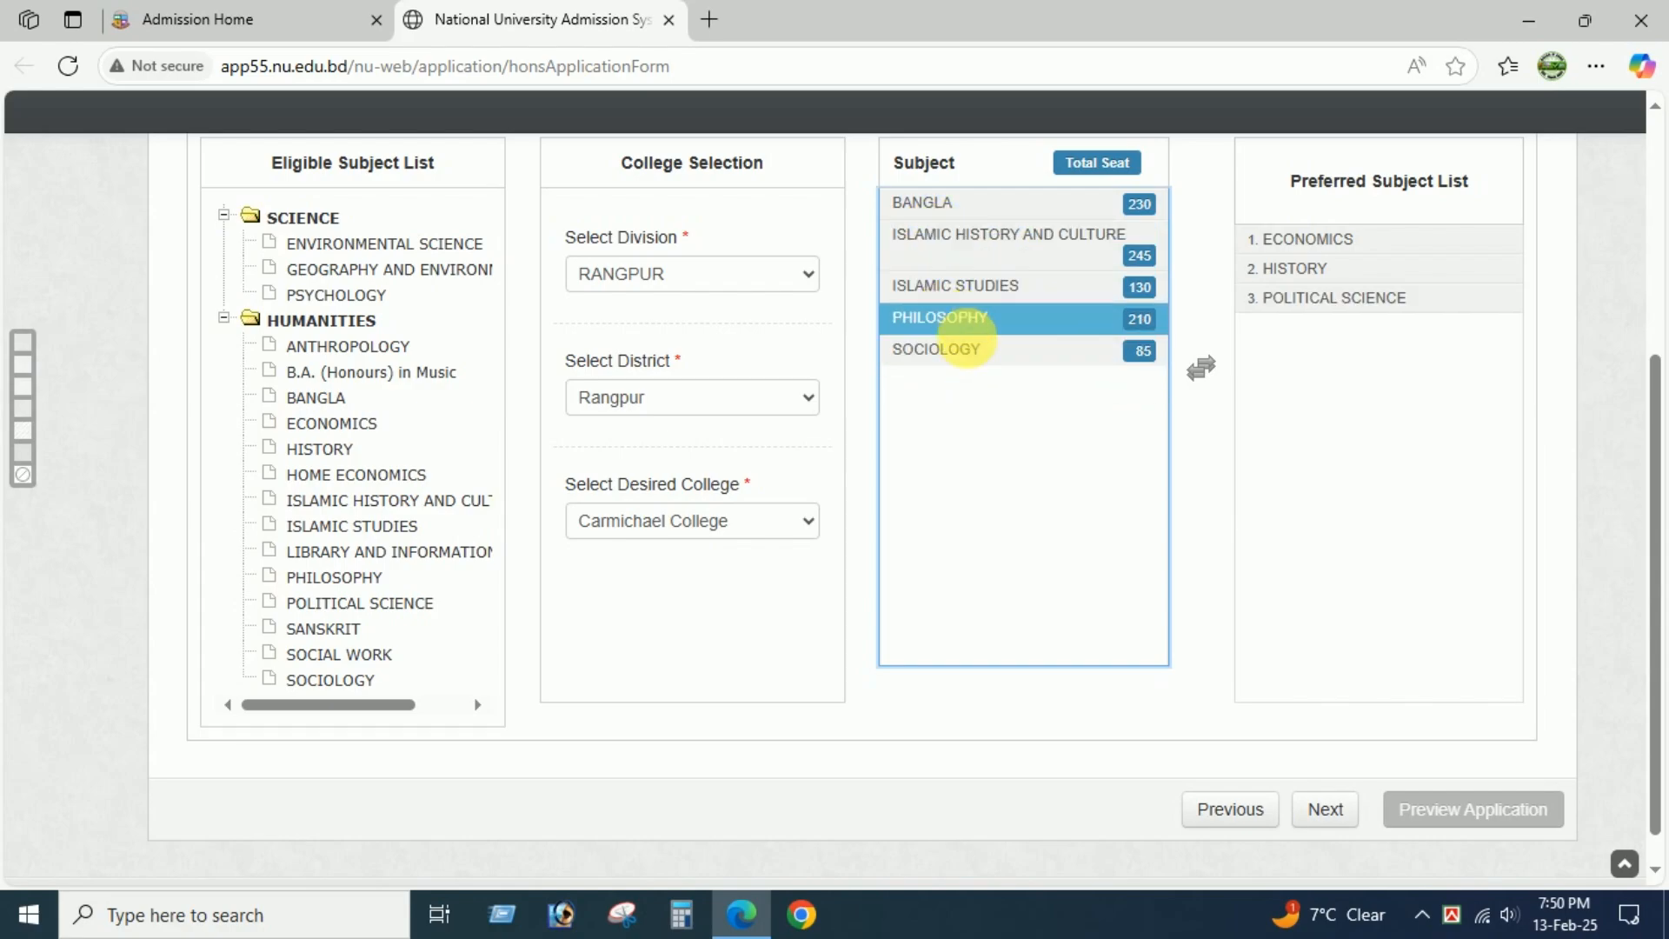
double_click(970, 350)
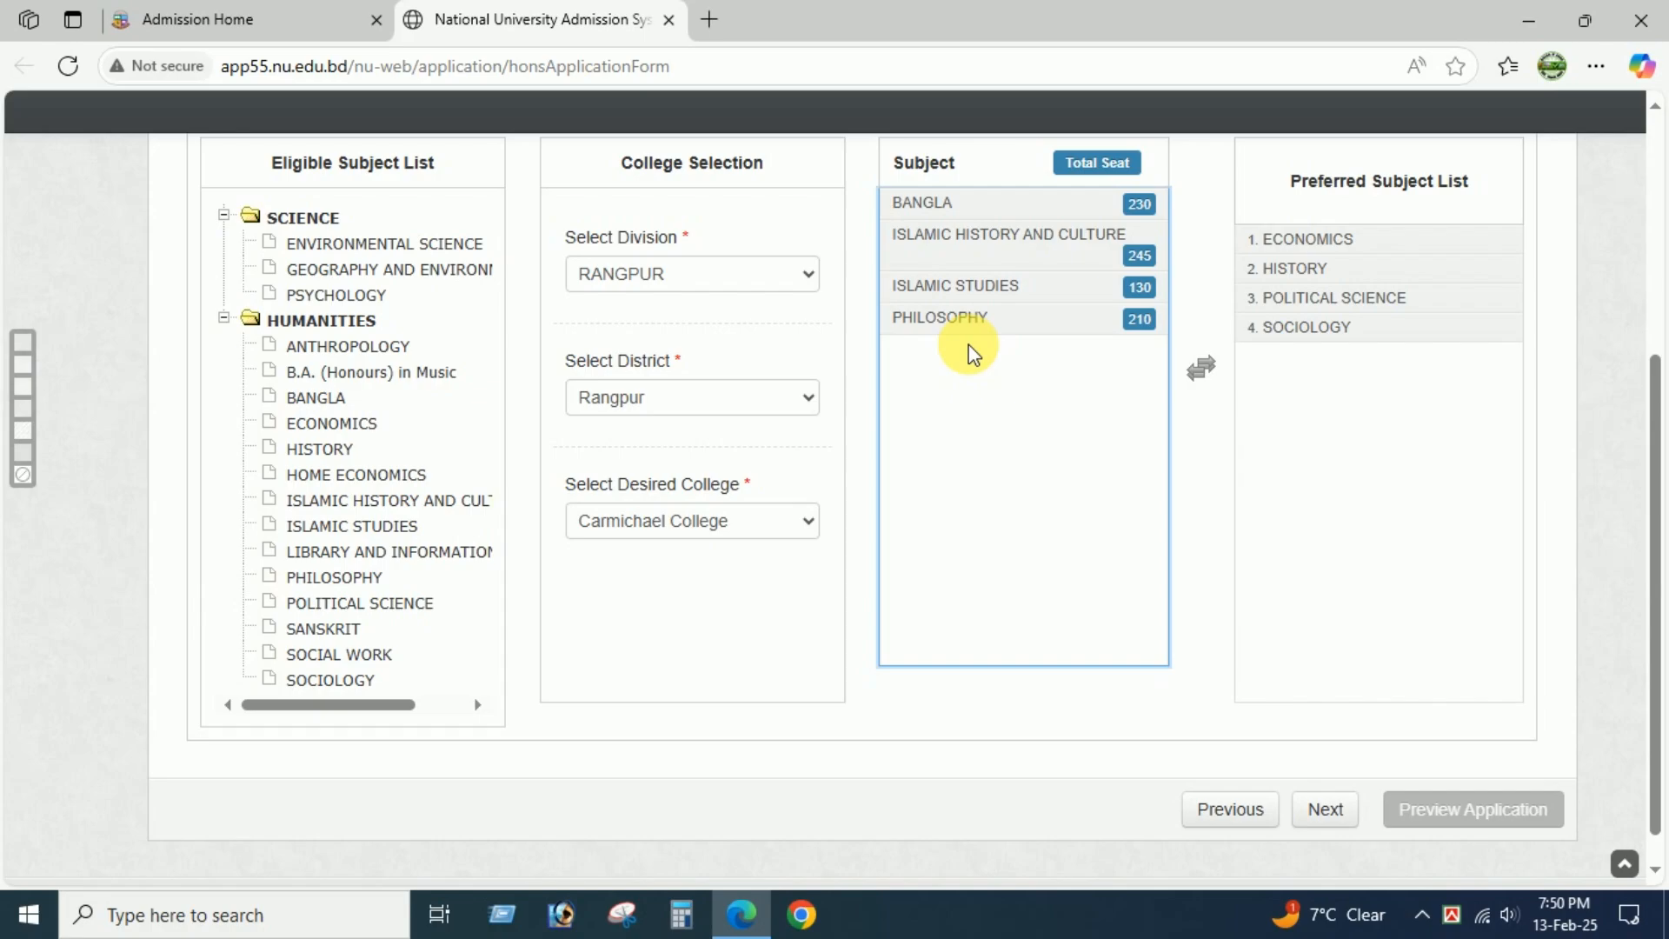
double_click(973, 287)
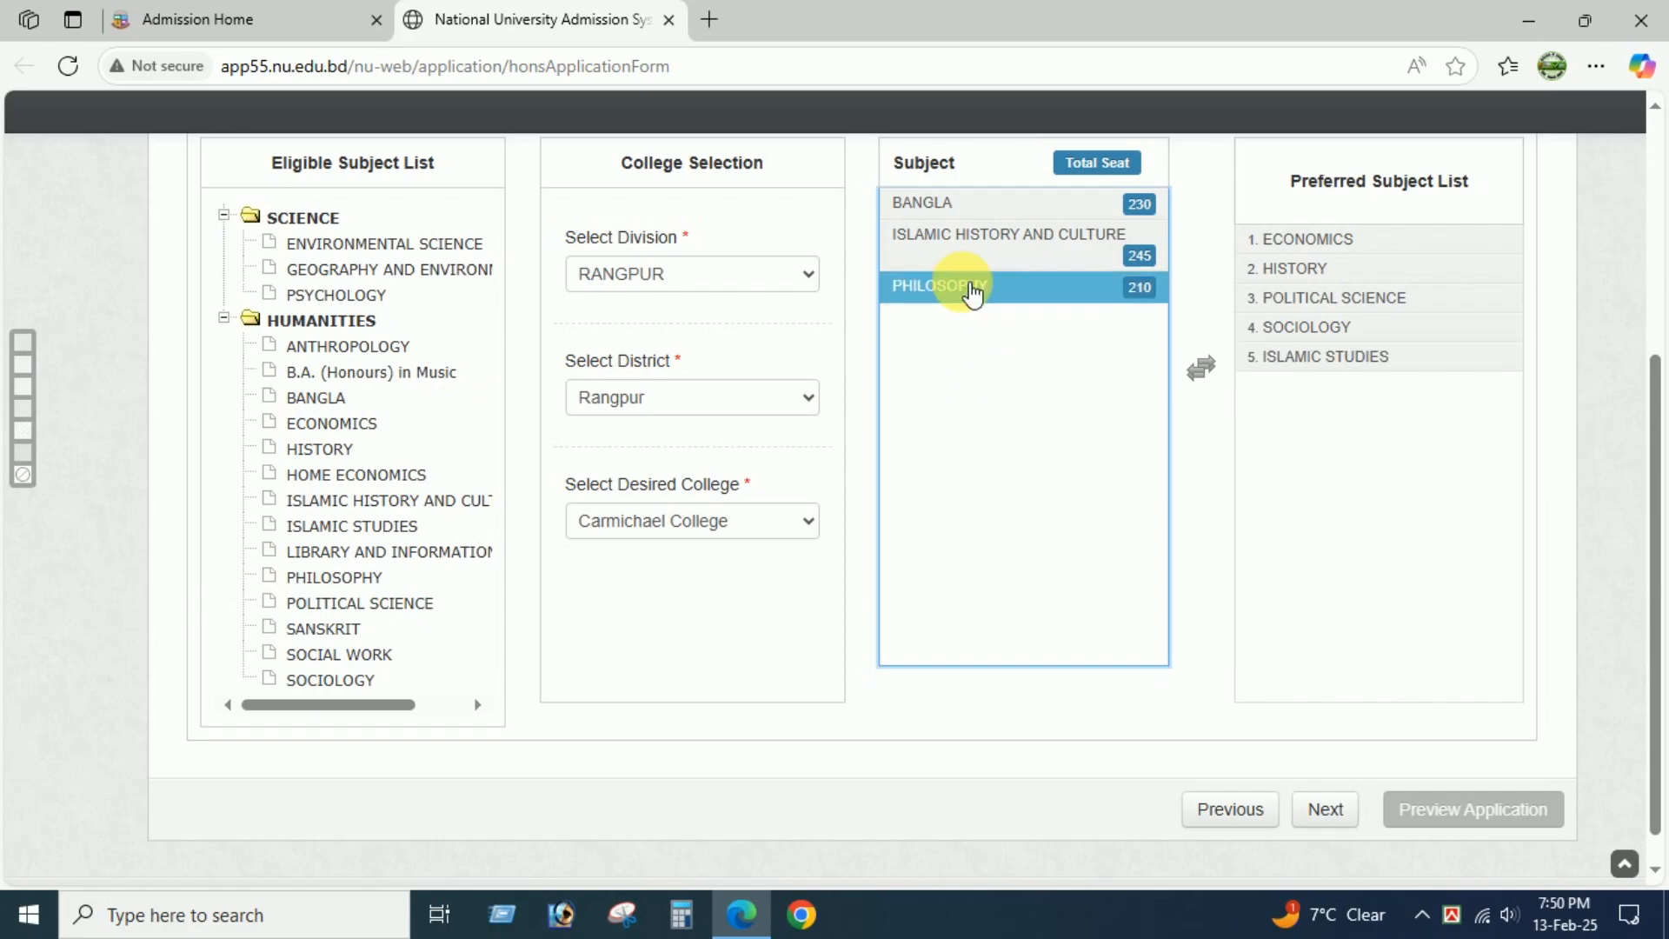
click(972, 250)
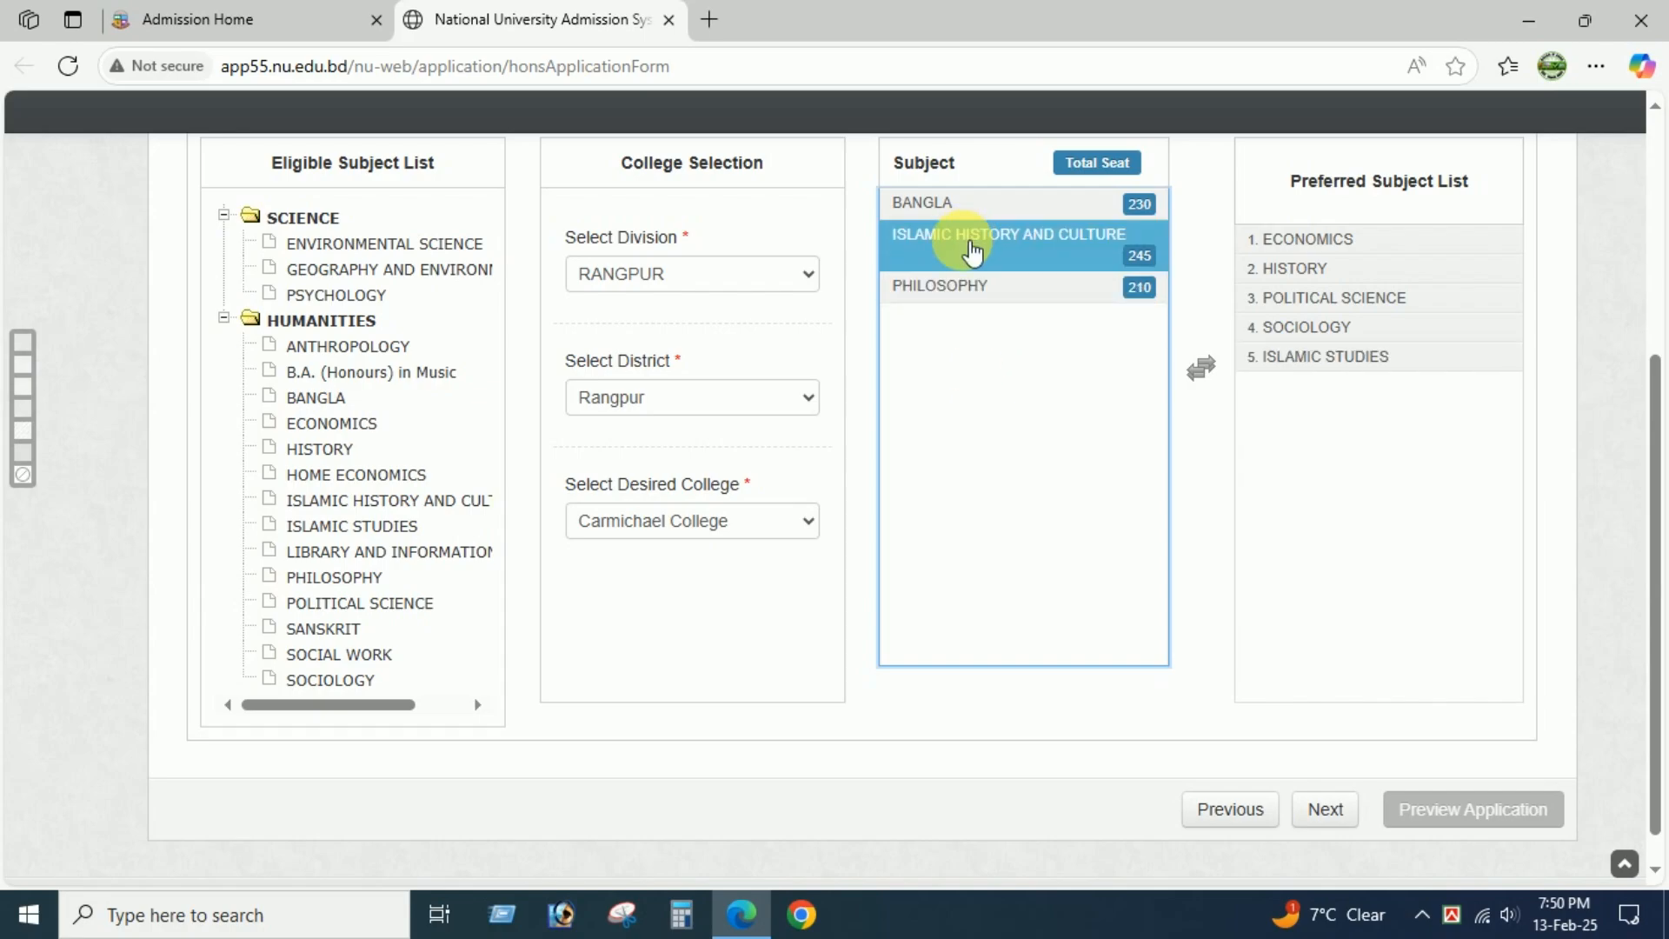
double_click(972, 251)
double_click(954, 243)
double_click(939, 209)
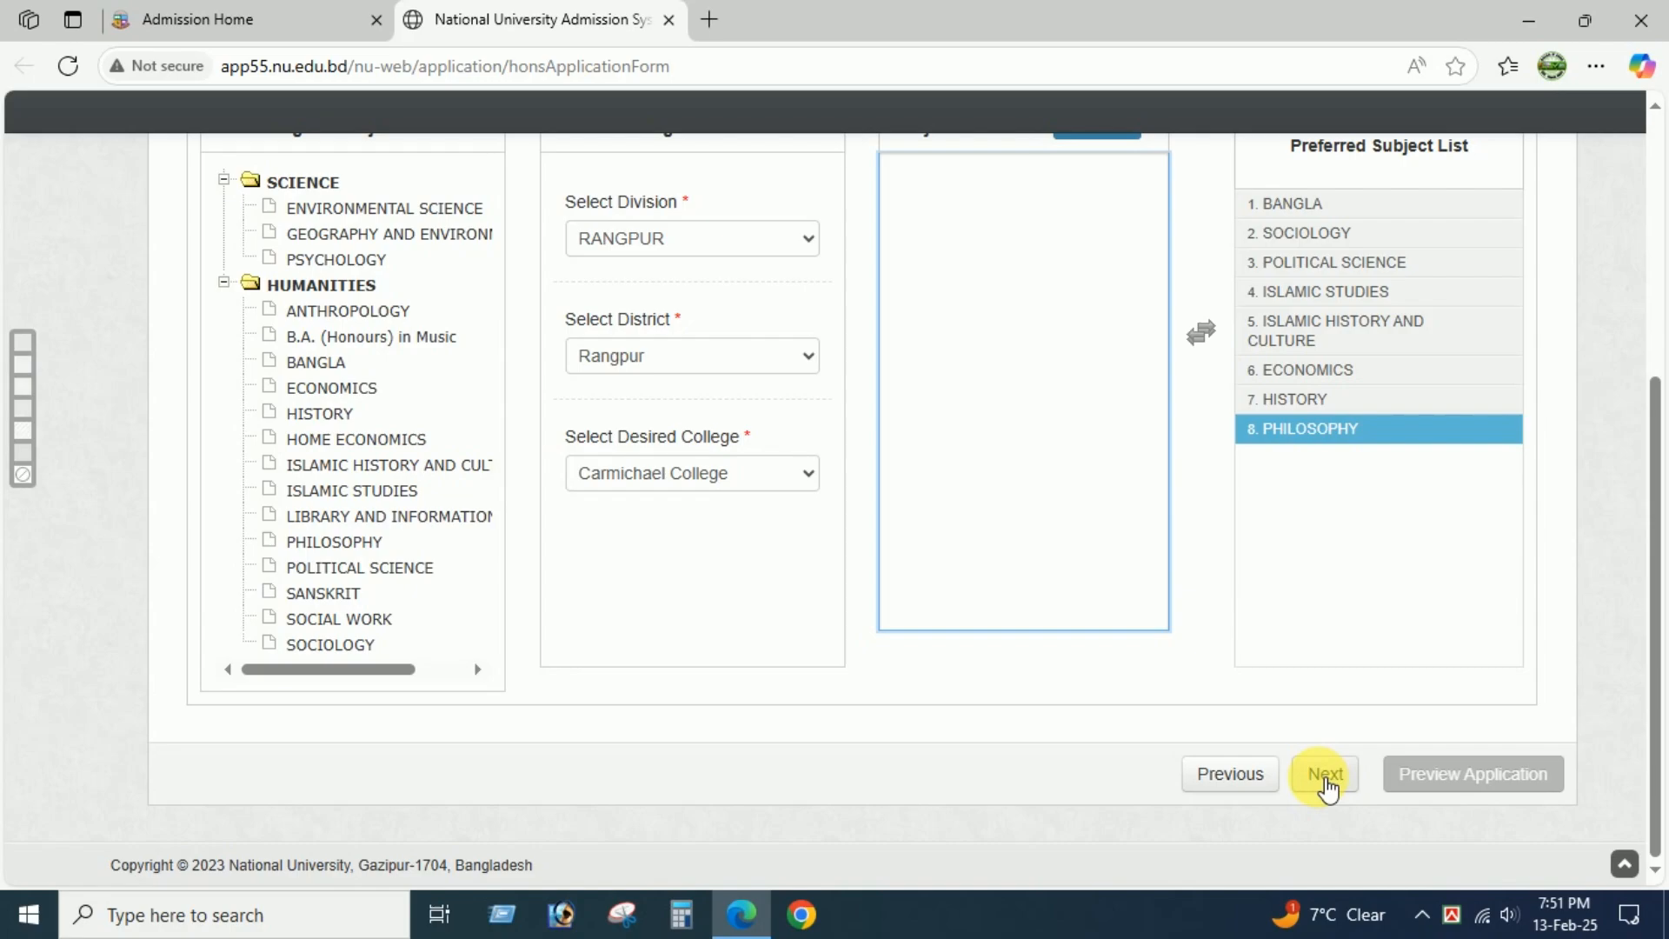
Proceed through the quota step with No selected to reach the photo and mobile number form.
click(1325, 774)
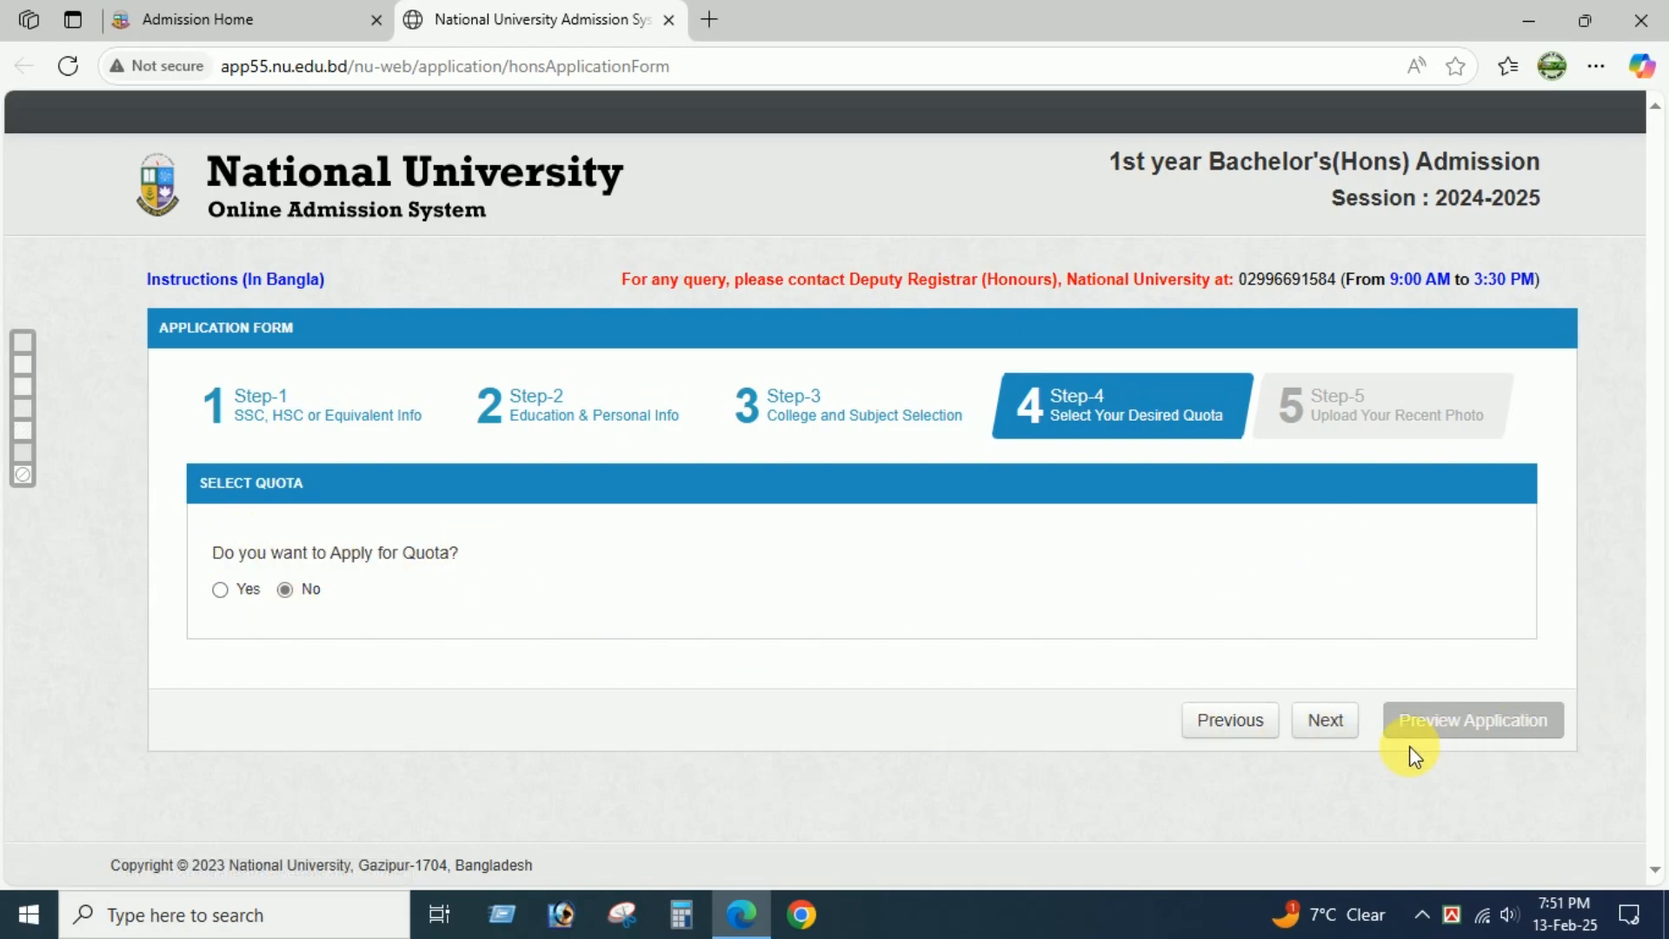
click(1323, 729)
scroll(1033, 577, down, 3)
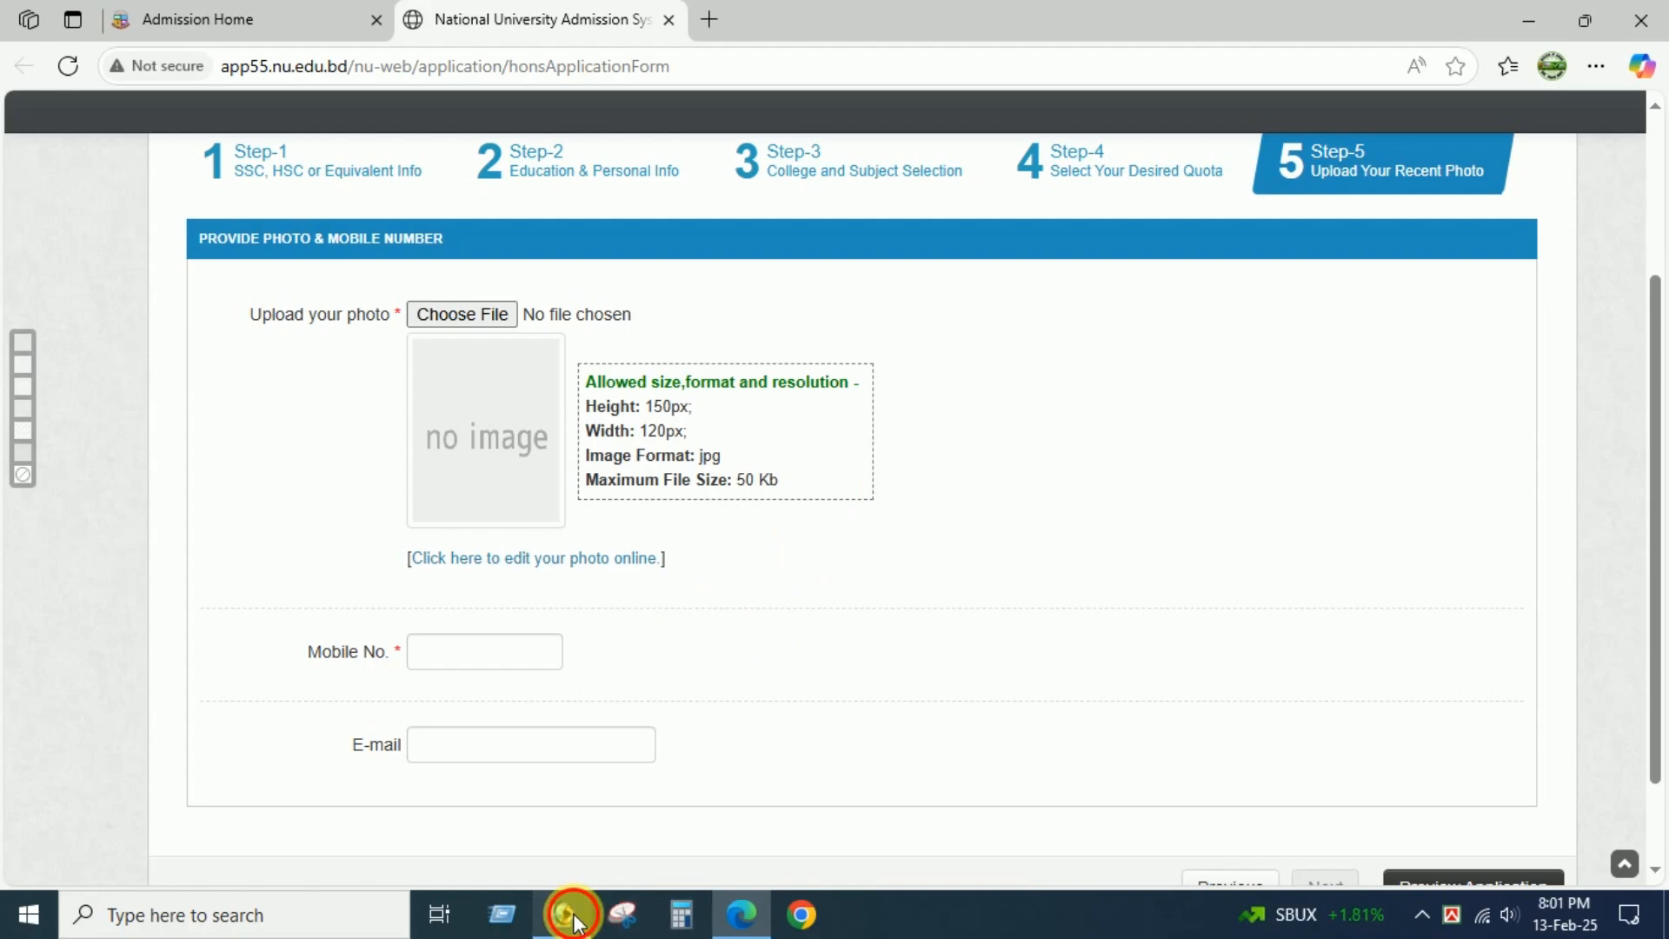
Switch to Adobe Photoshop and open the Capture image from the Desktop.
click(564, 911)
click(18, 39)
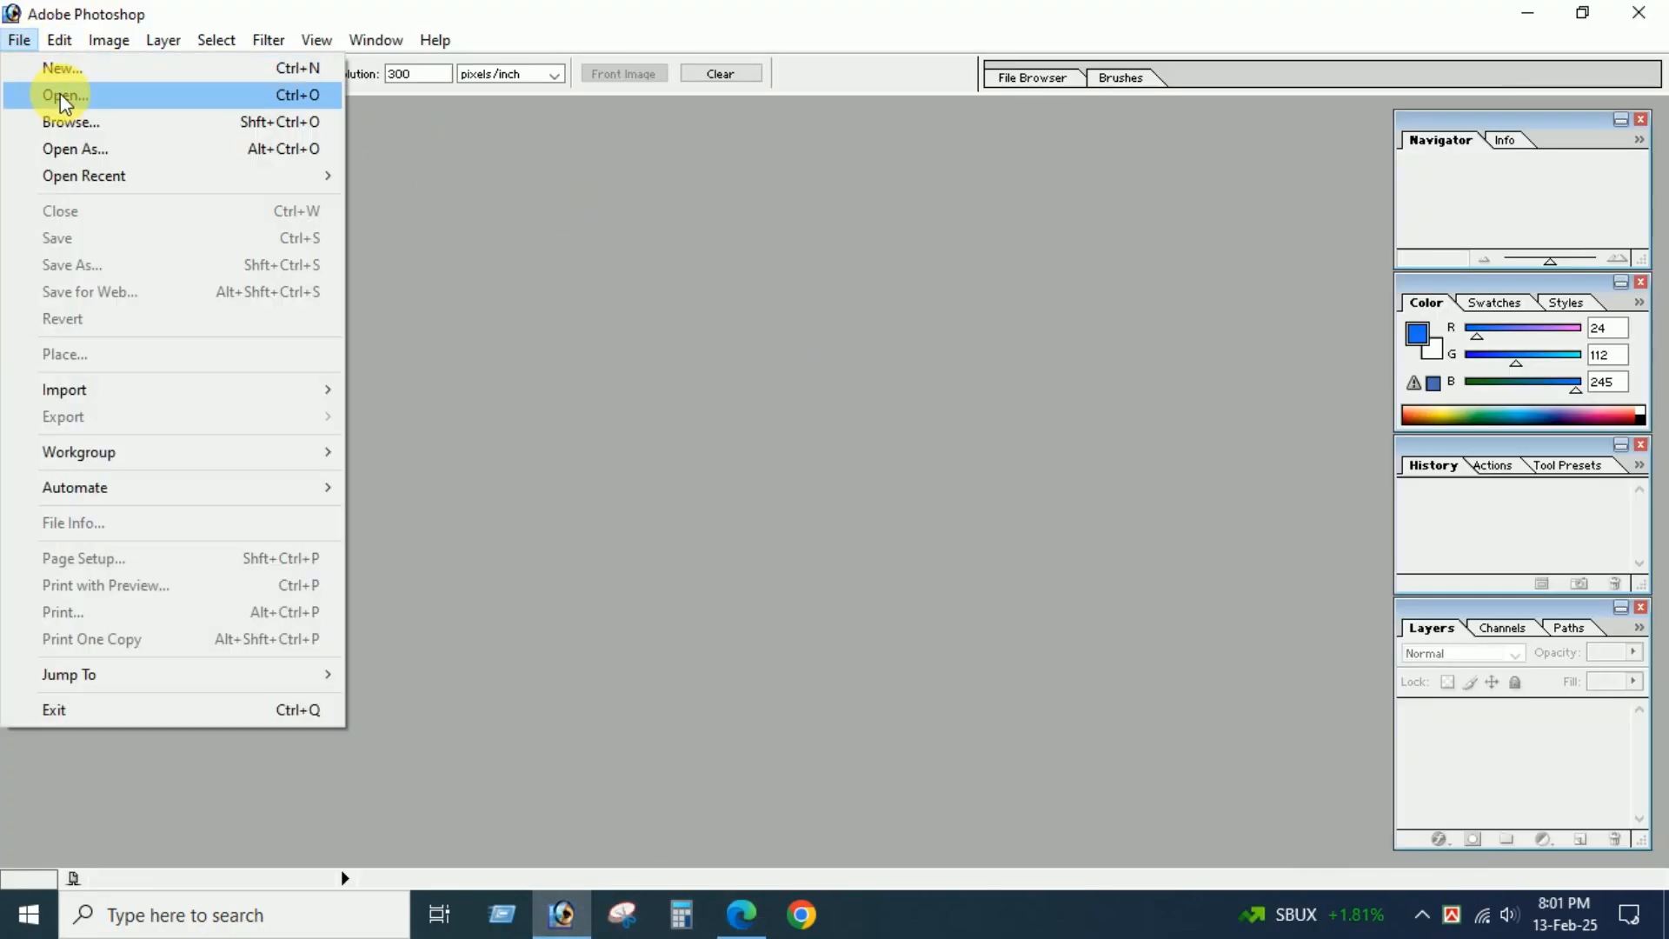
click(56, 83)
click(137, 239)
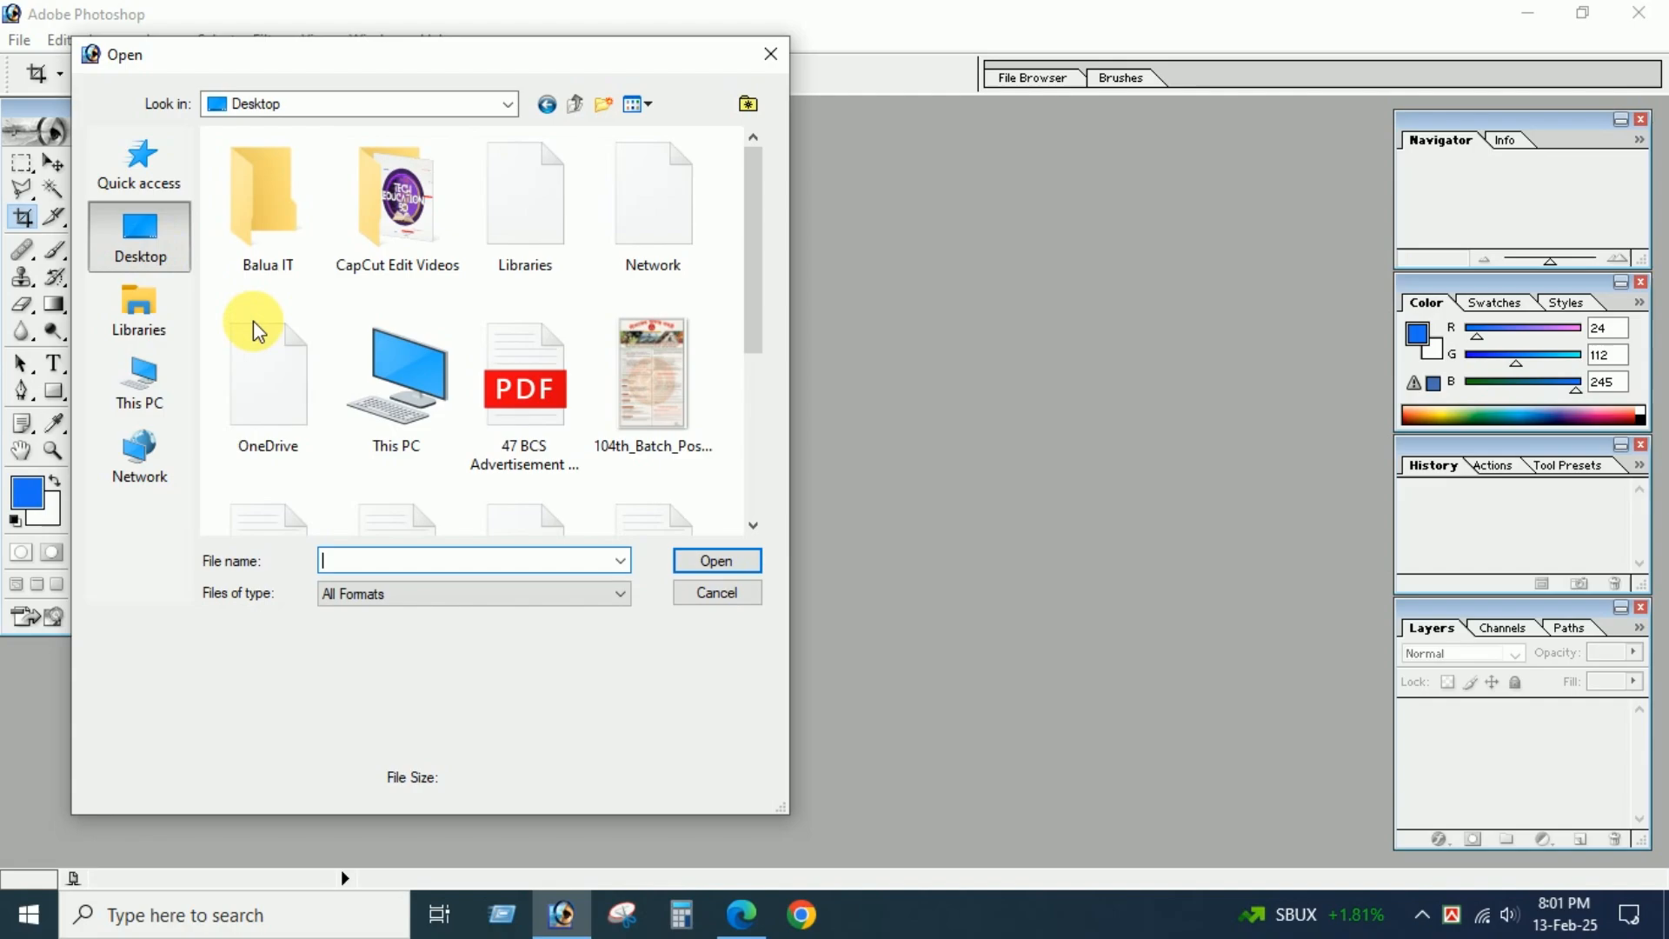
scroll(391, 365, down, 5)
click(525, 432)
scroll(525, 417, up, 4)
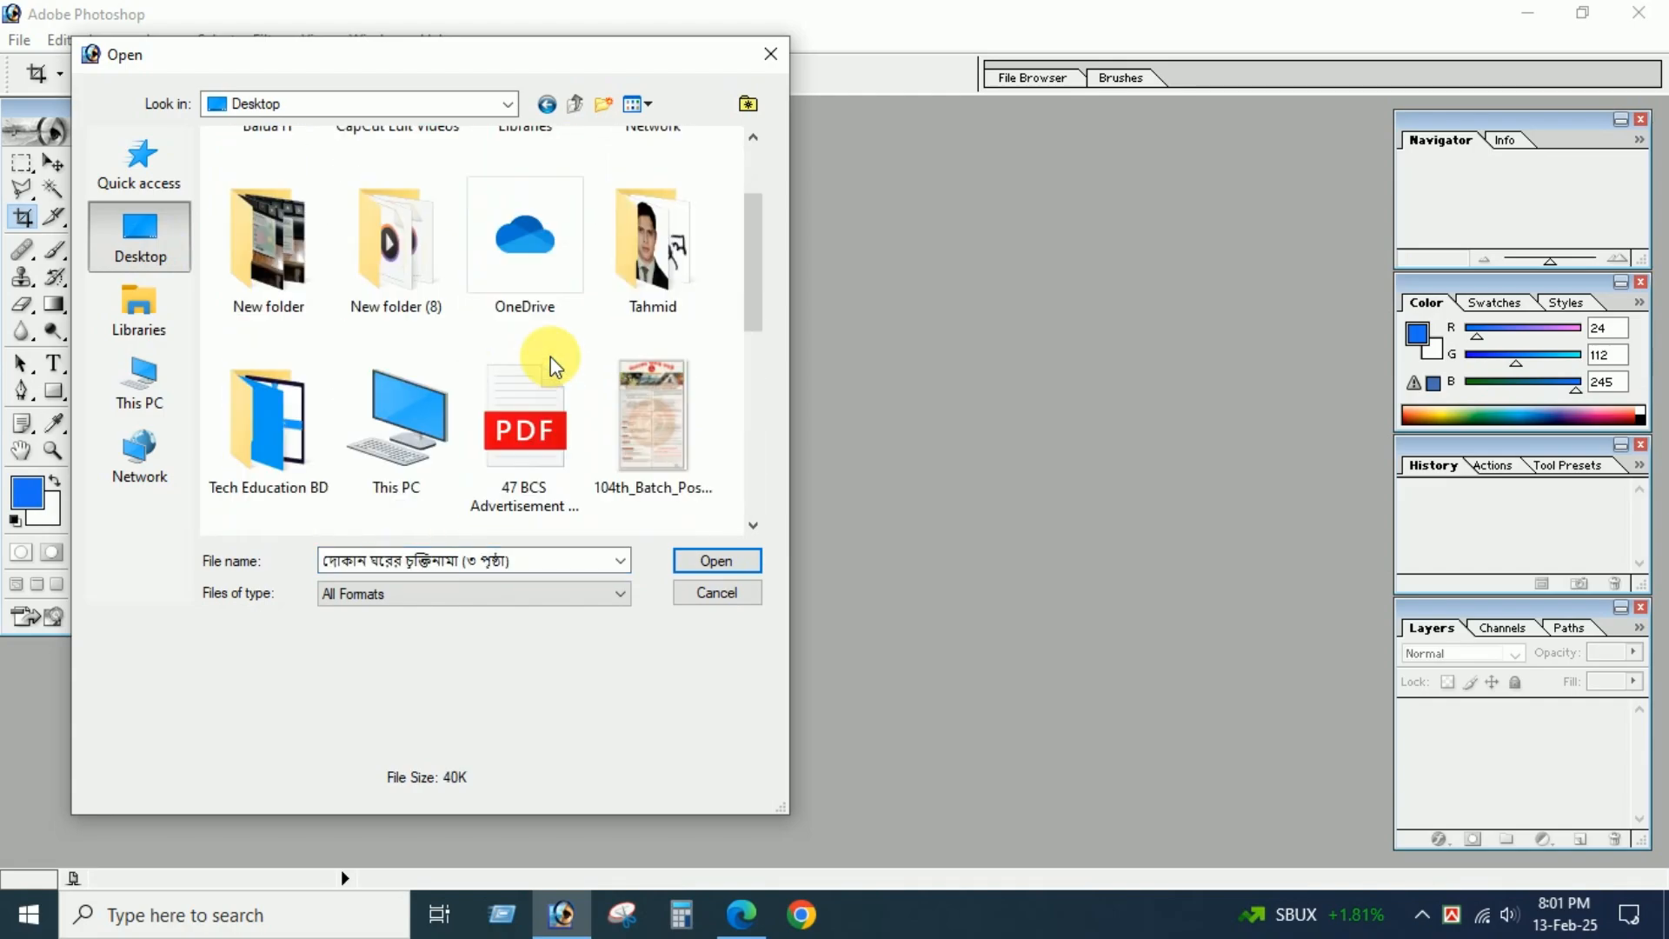
scroll(520, 391, down, 1)
click(532, 339)
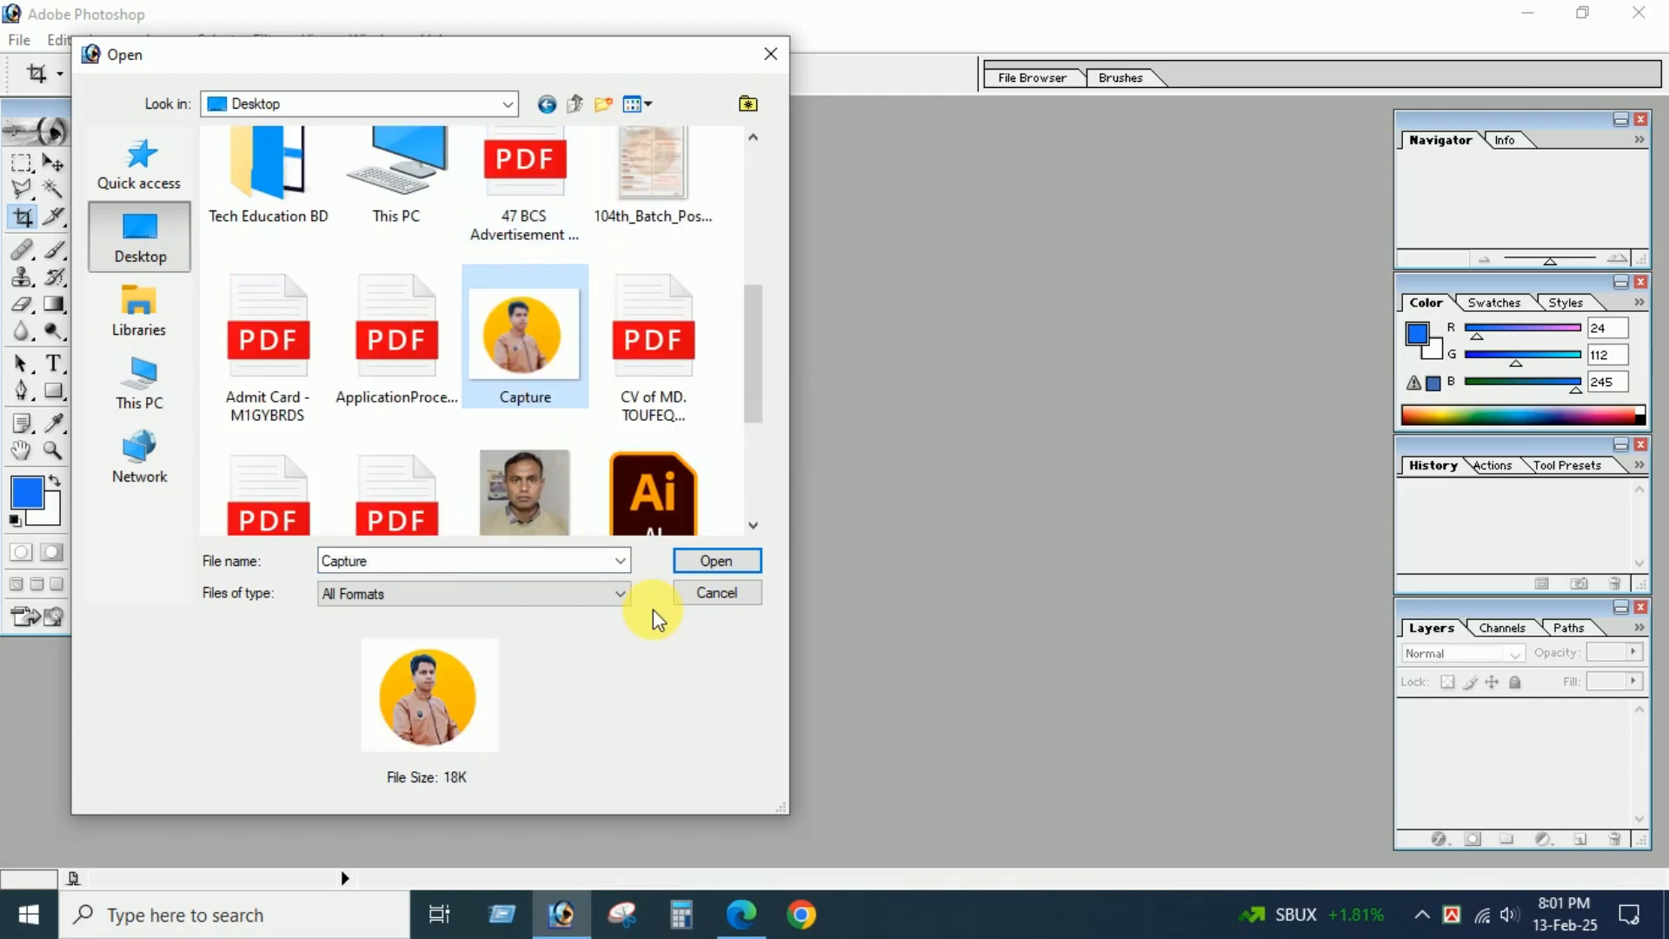
click(695, 564)
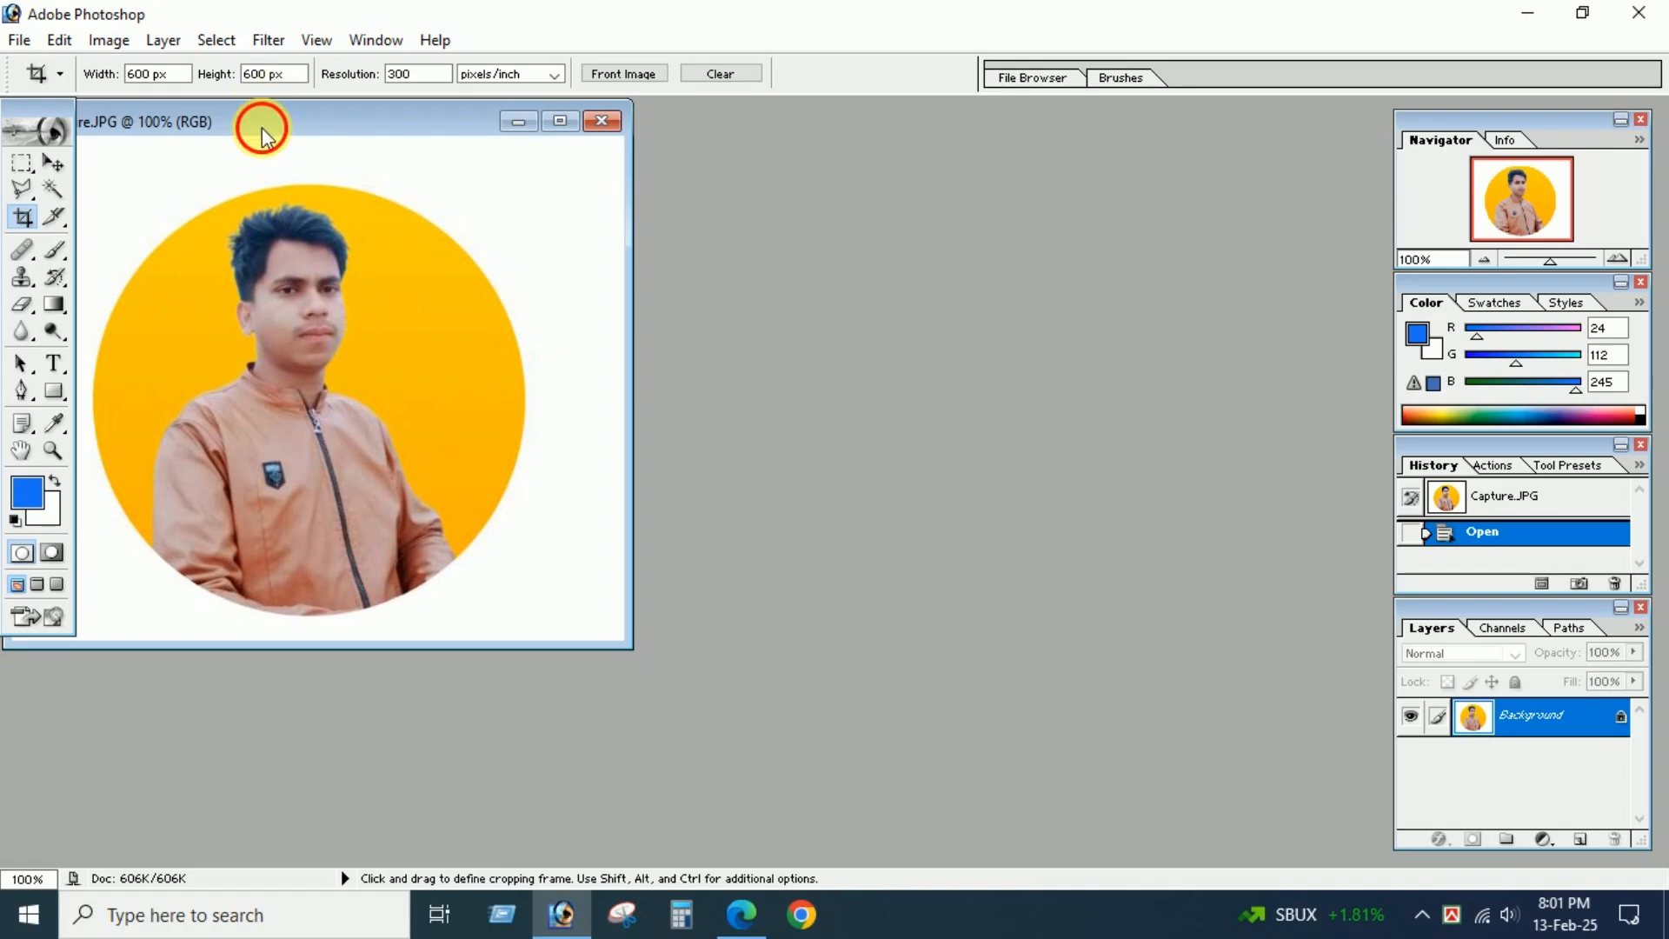
Set the crop size to 120 px wide by 150 px high, keeping the resolution at 300 pixels/inch.
drag(269, 132, 1059, 252)
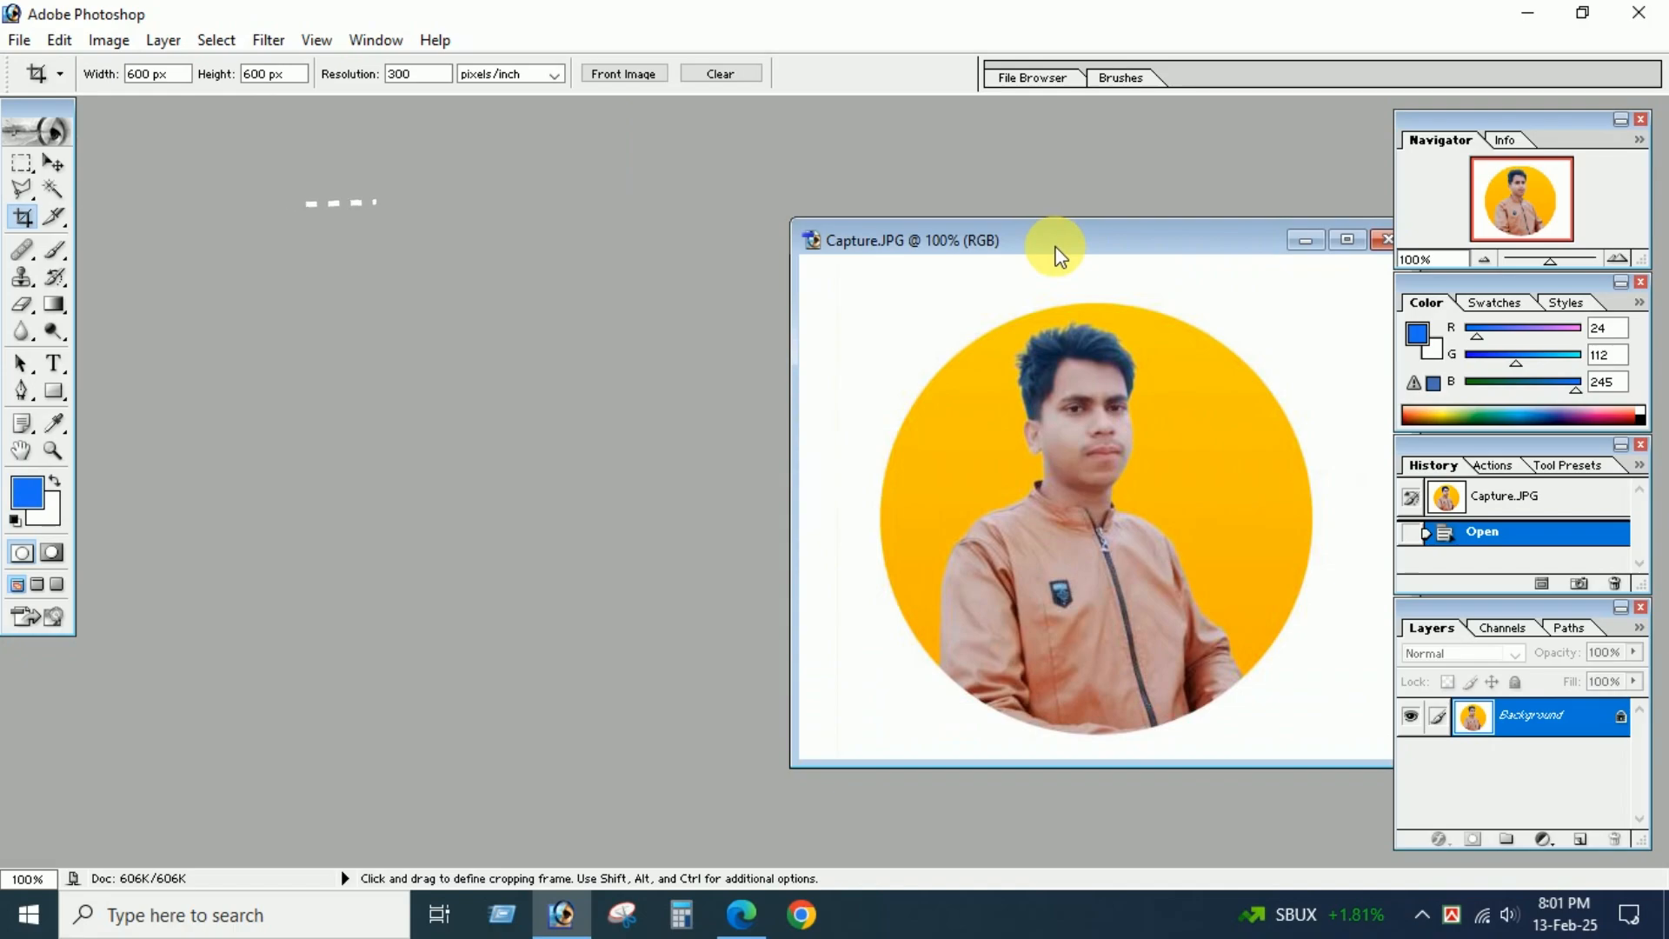
drag(1055, 252, 712, 164)
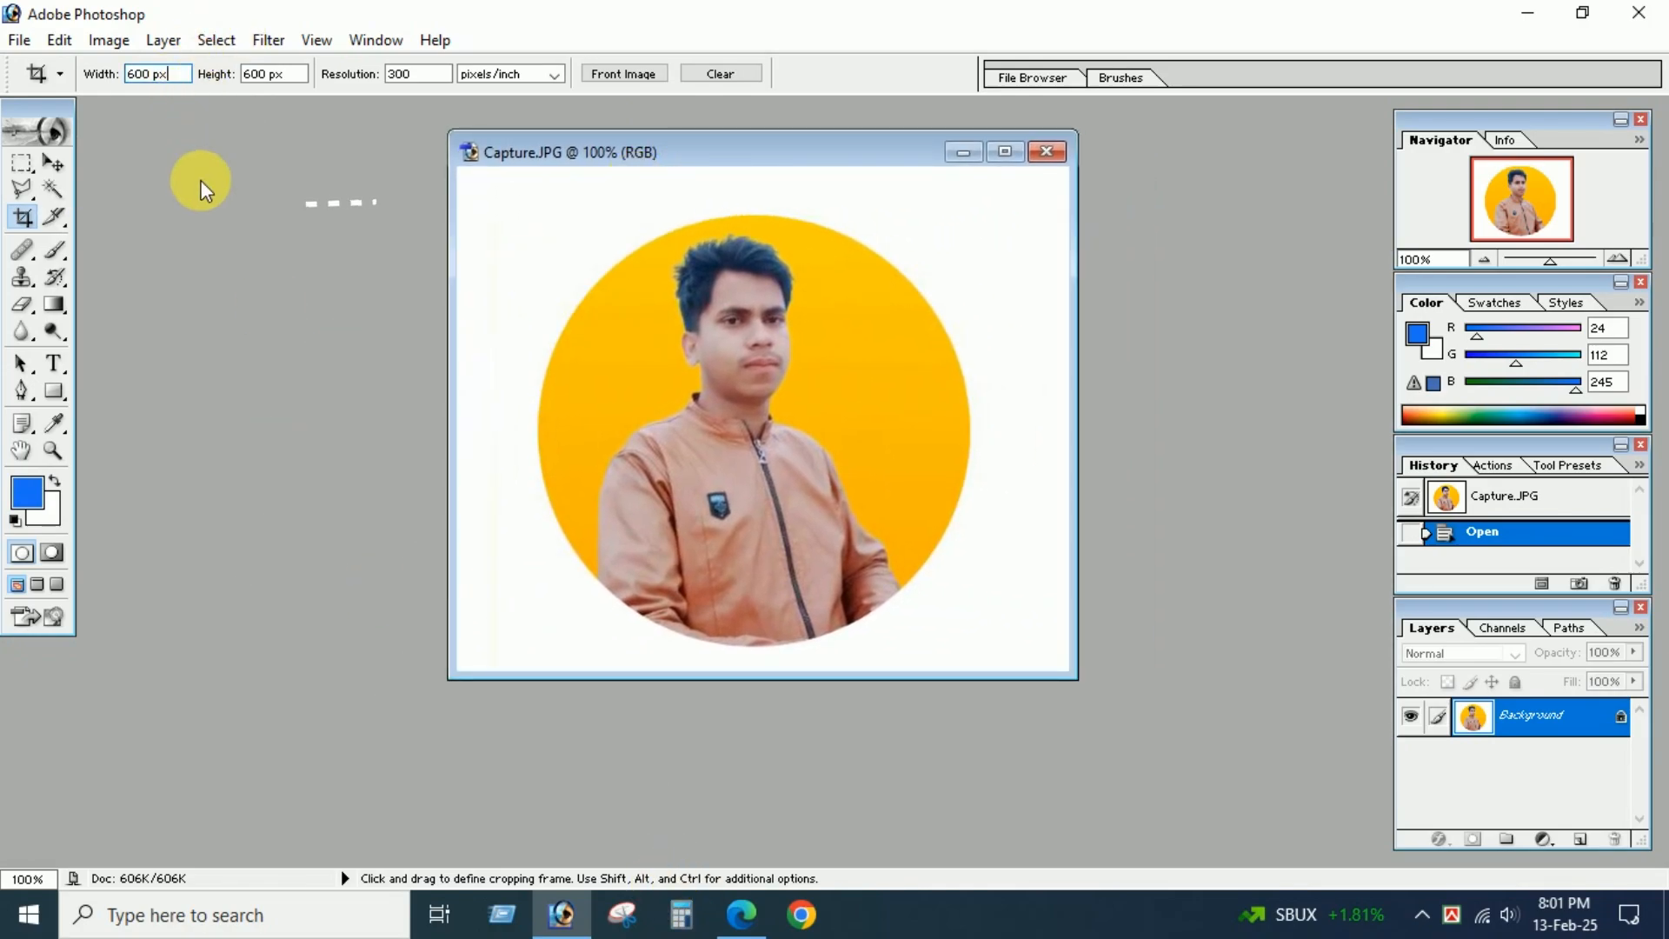
key(BackSpace)
key(BackSpace)
key(BackSpace)
key(BackSpace)
key(BackSpace)
key(BackSpace)
text(120)
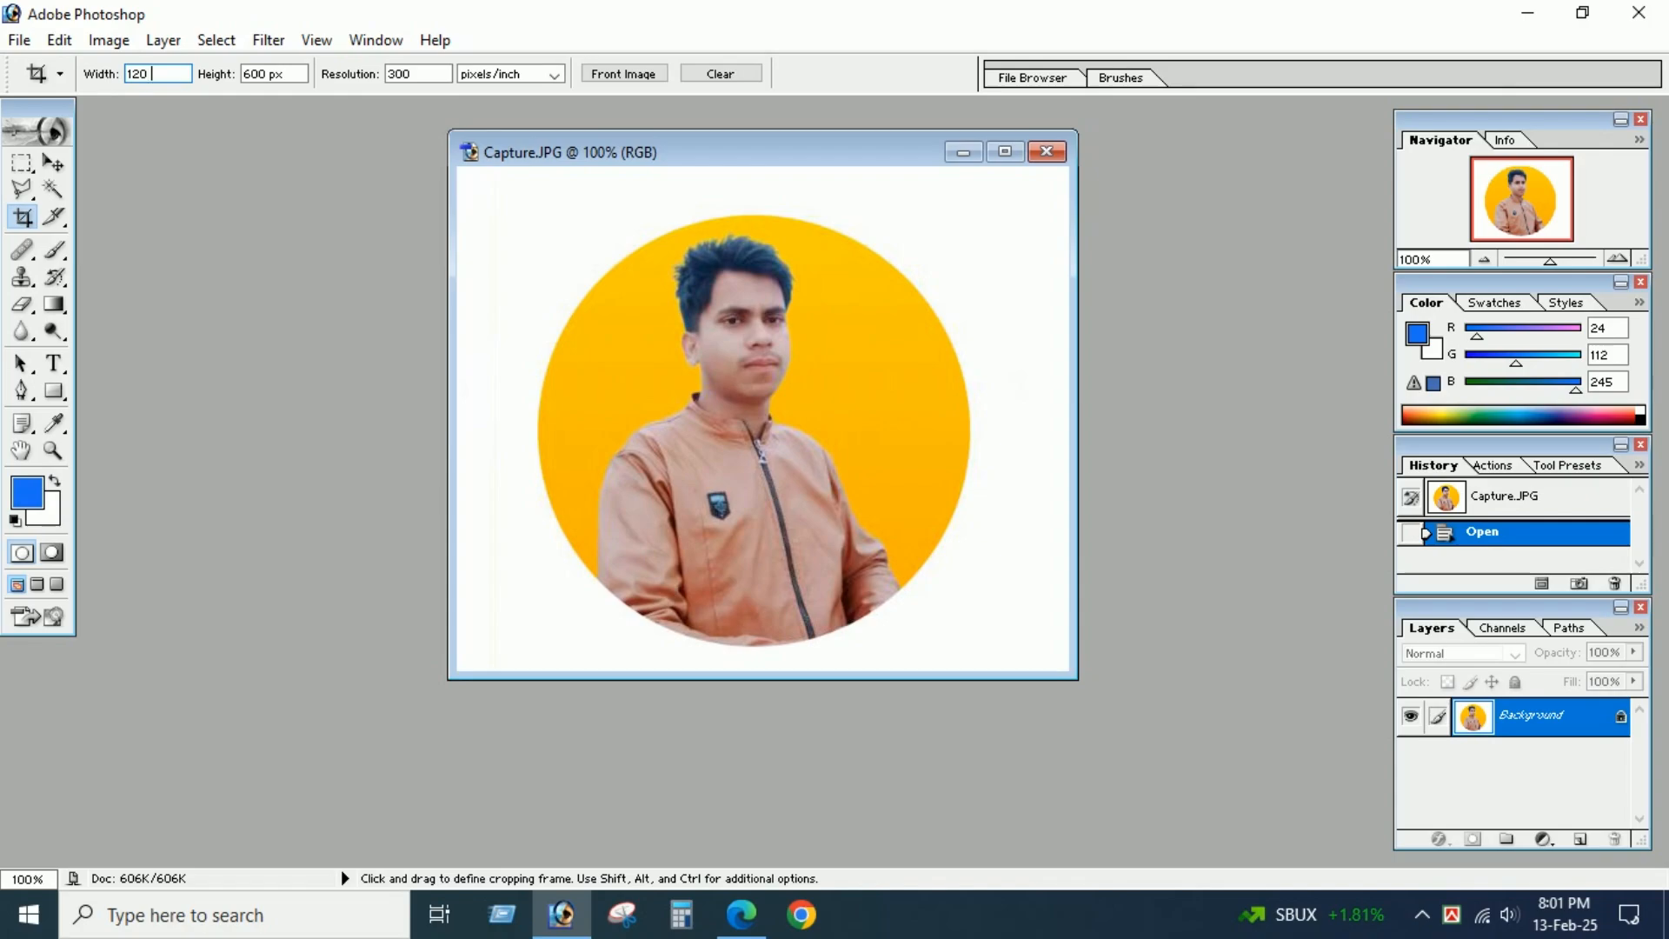
text(px)
click(273, 75)
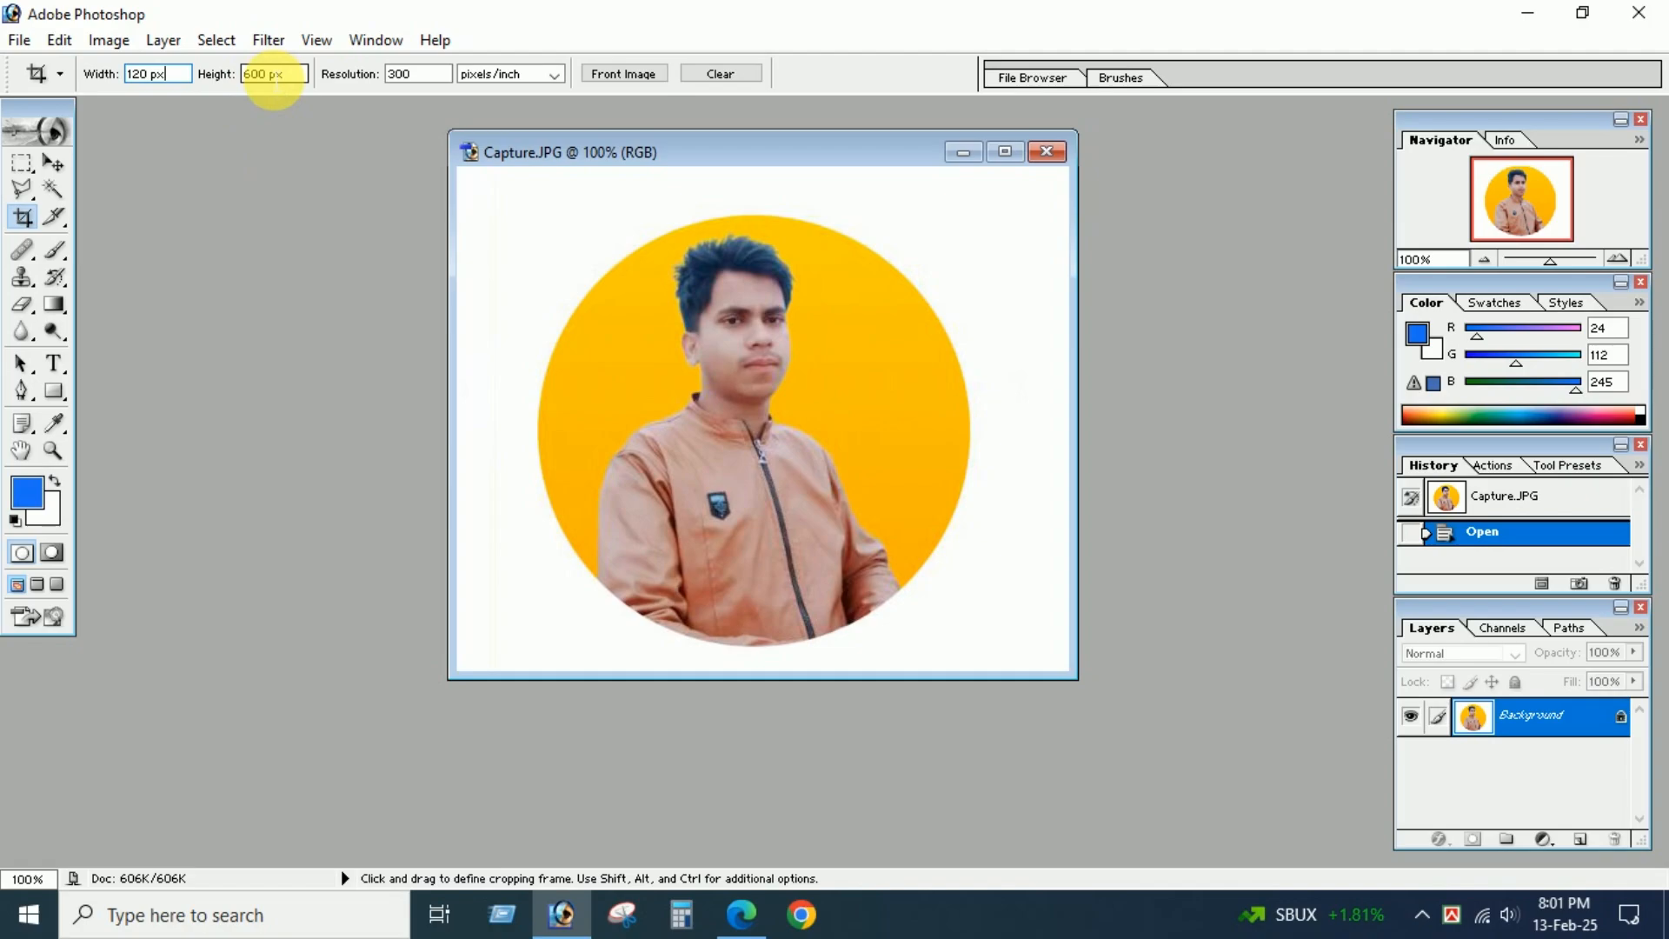
double_click(273, 76)
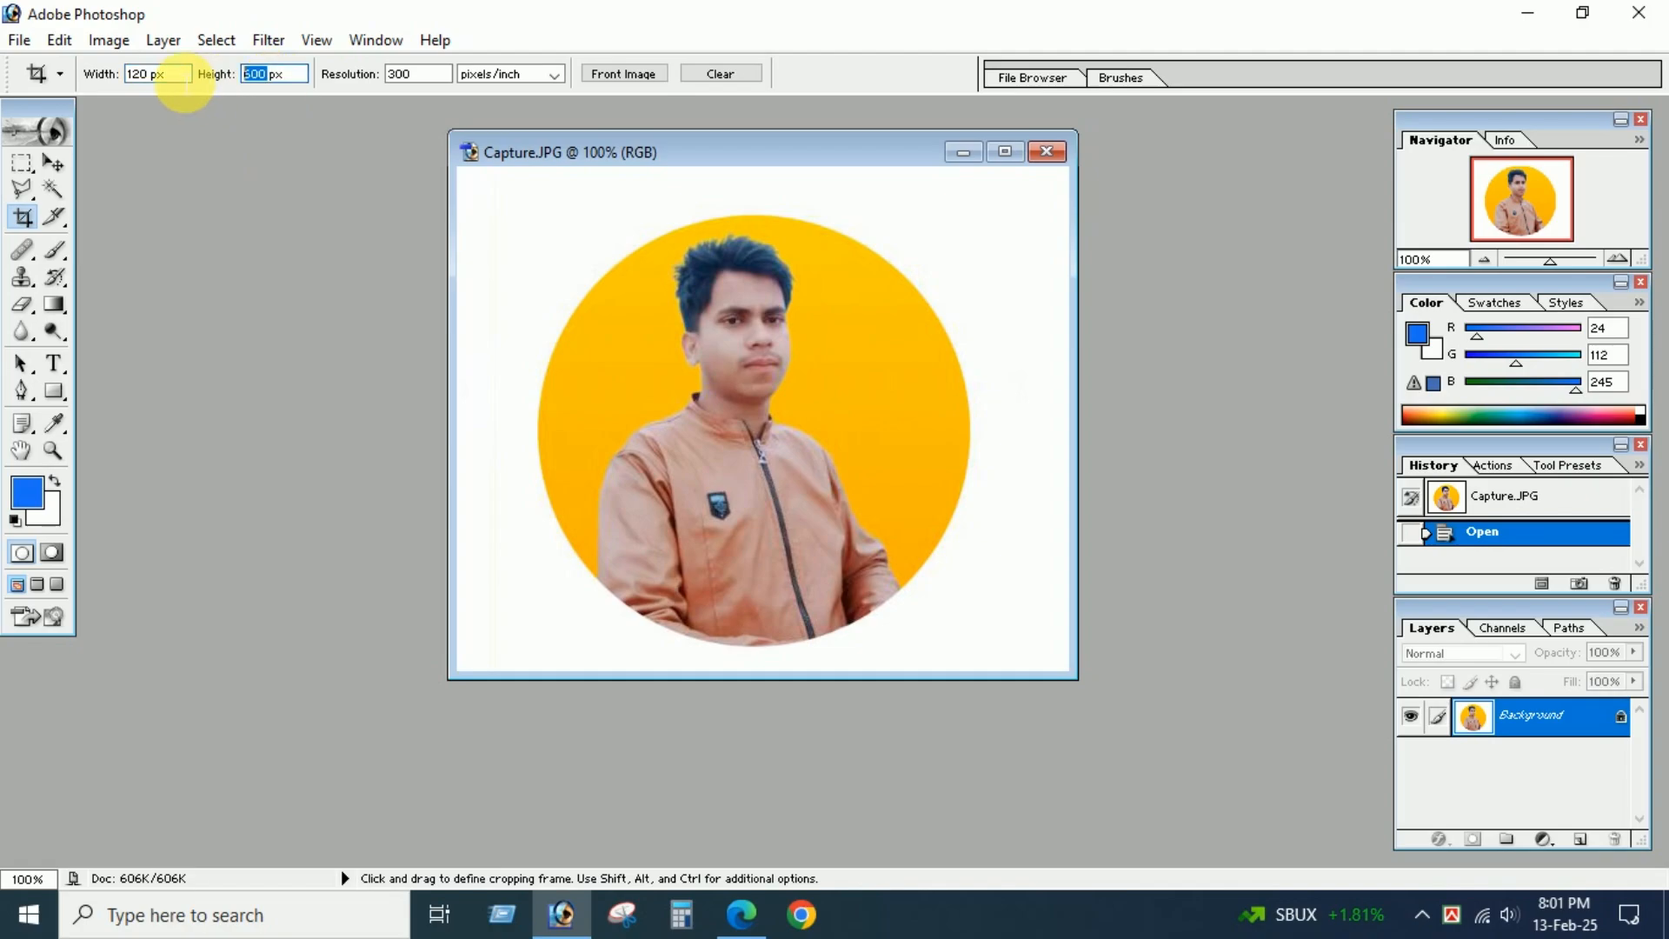
text(1)
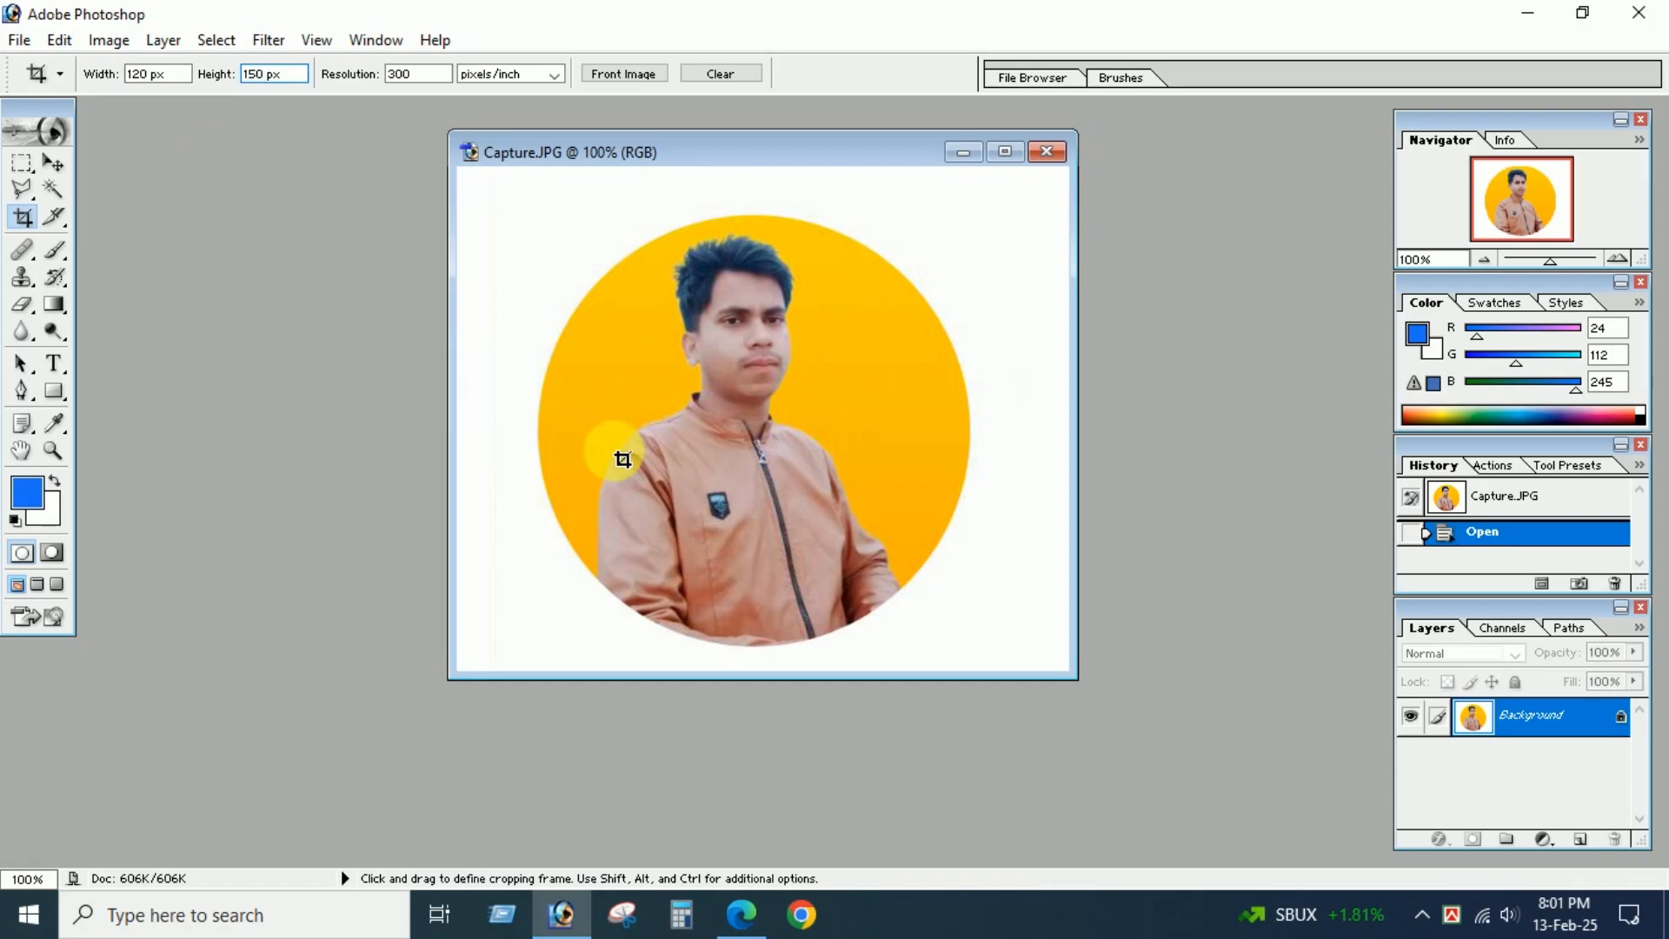
Draw a crop frame around the subject's head and upper body, and shift it to centre on him.
drag(608, 231, 856, 574)
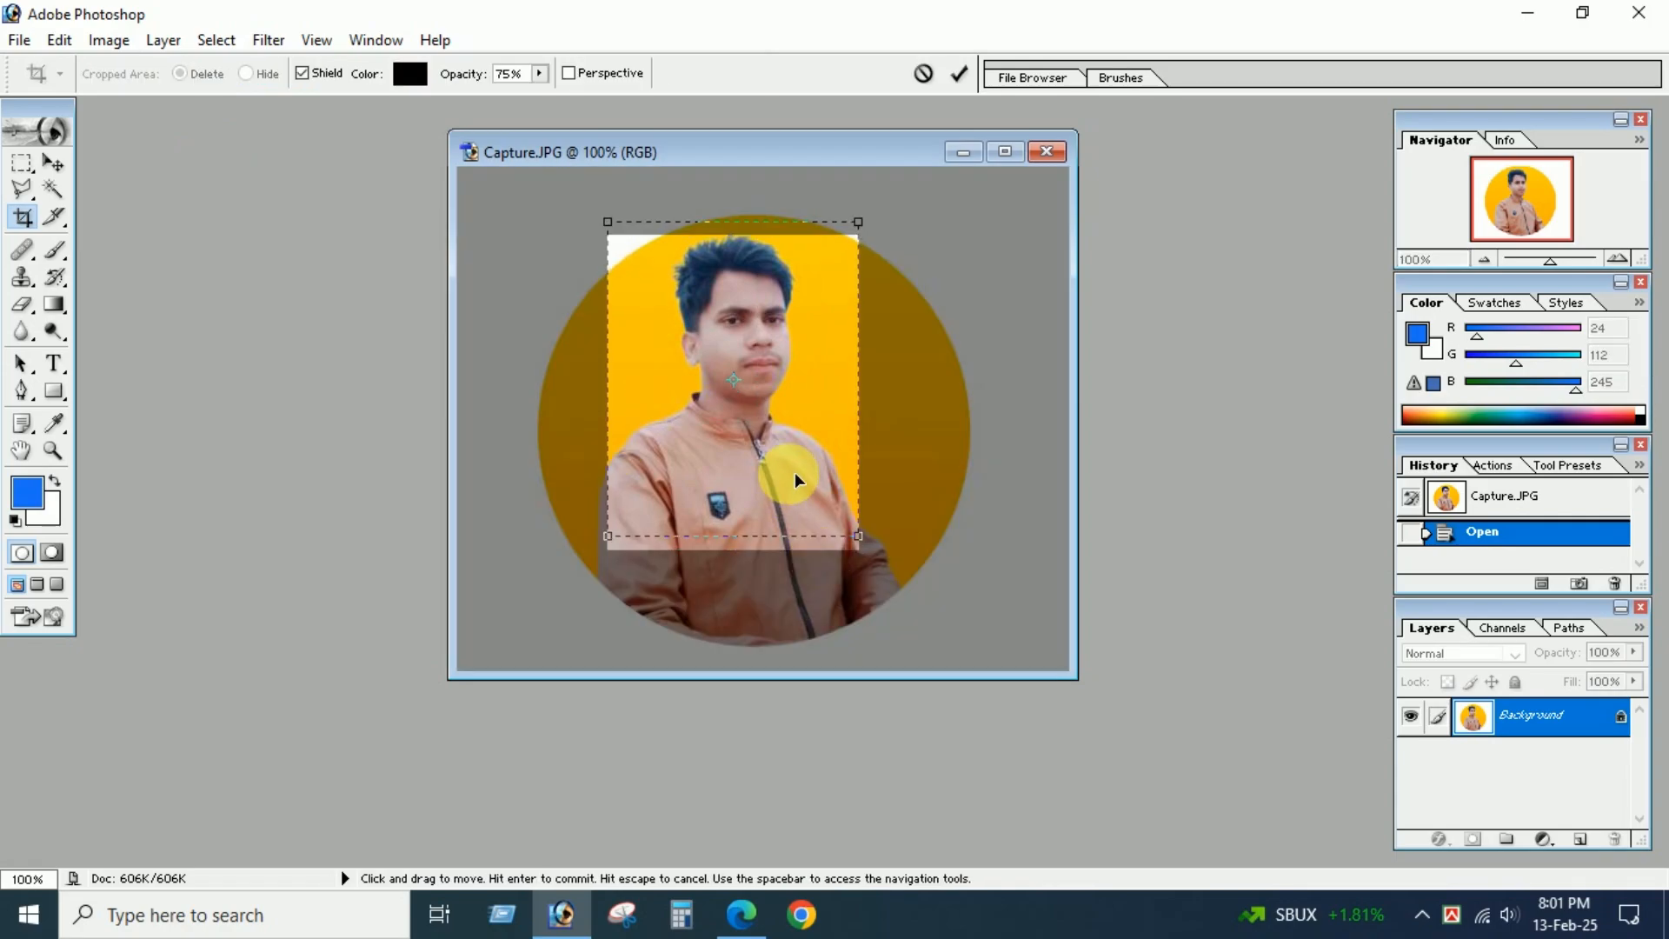
drag(794, 472, 791, 478)
key(Down)
key(Down)
key(Down)
key(Down)
key(Down)
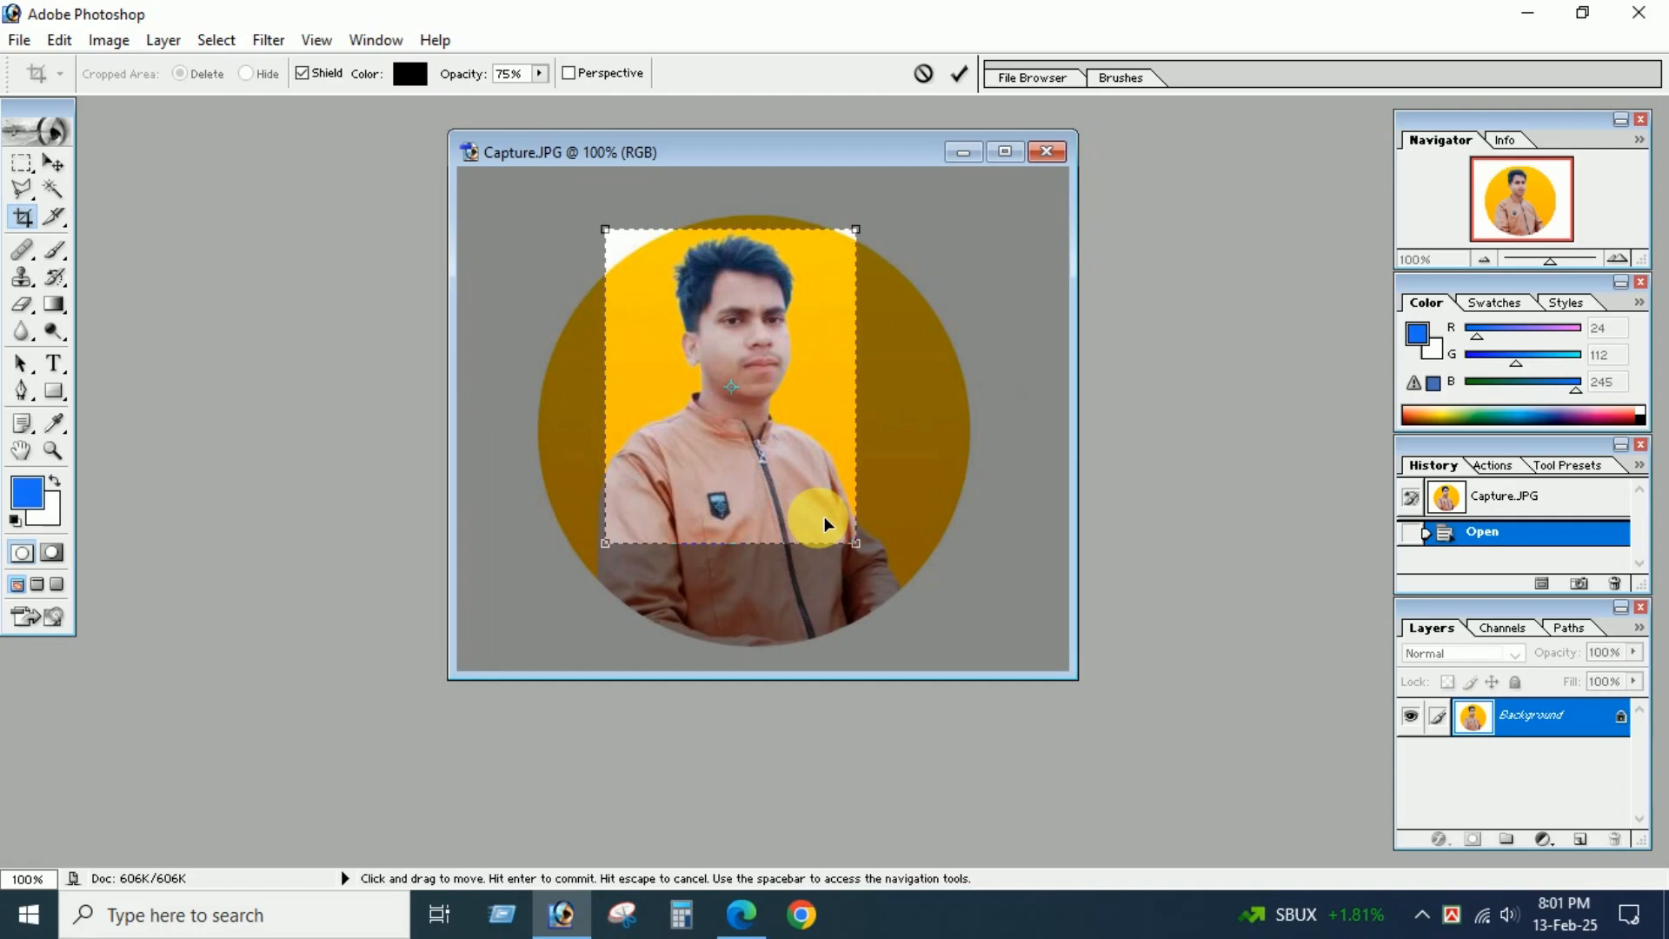
key(Right)
key(Right)
key(Right)
key(Right)
key(Right)
key(Right)
key(Right)
key(Right)
key(Right)
key(Right)
key(Right)
key(Right)
key(Right)
key(Right)
key(Right)
key(Right)
key(Right)
key(Right)
key(Right)
key(Right)
key(Right)
key(Right)
key(Right)
key(Right)
key(Right)
key(Right)
key(Right)
key(Right)
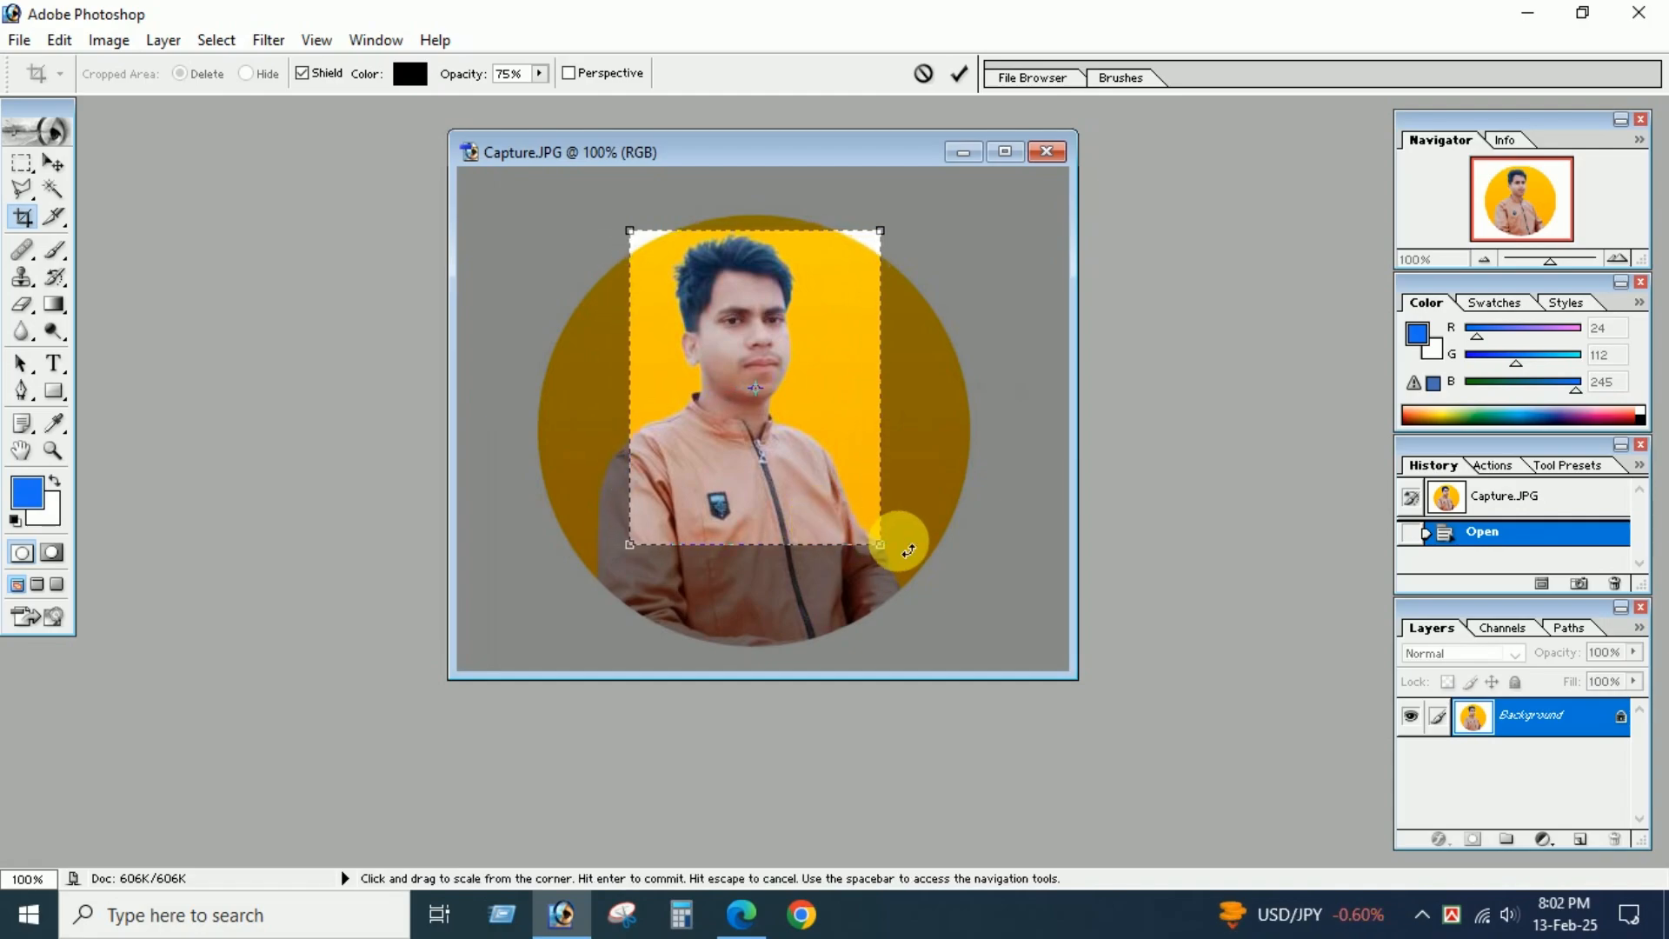
Shrink the crop frame to the subject's head and shoulders and apply the crop.
drag(877, 546, 793, 517)
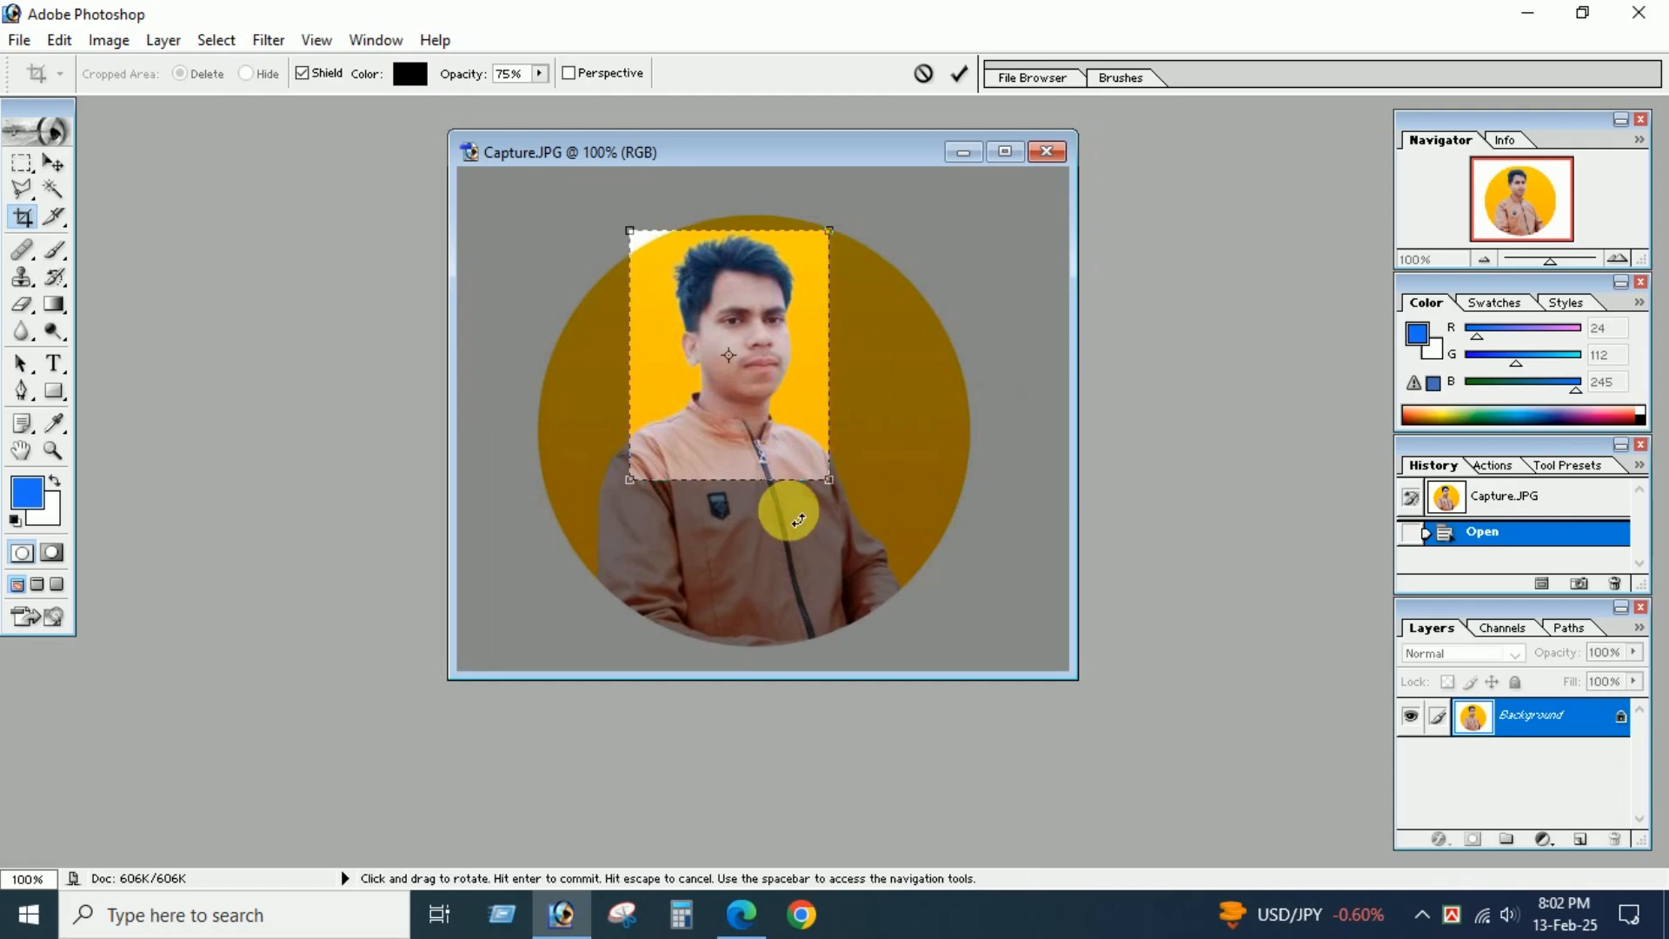
key(Right)
key(Right)
key(Right)
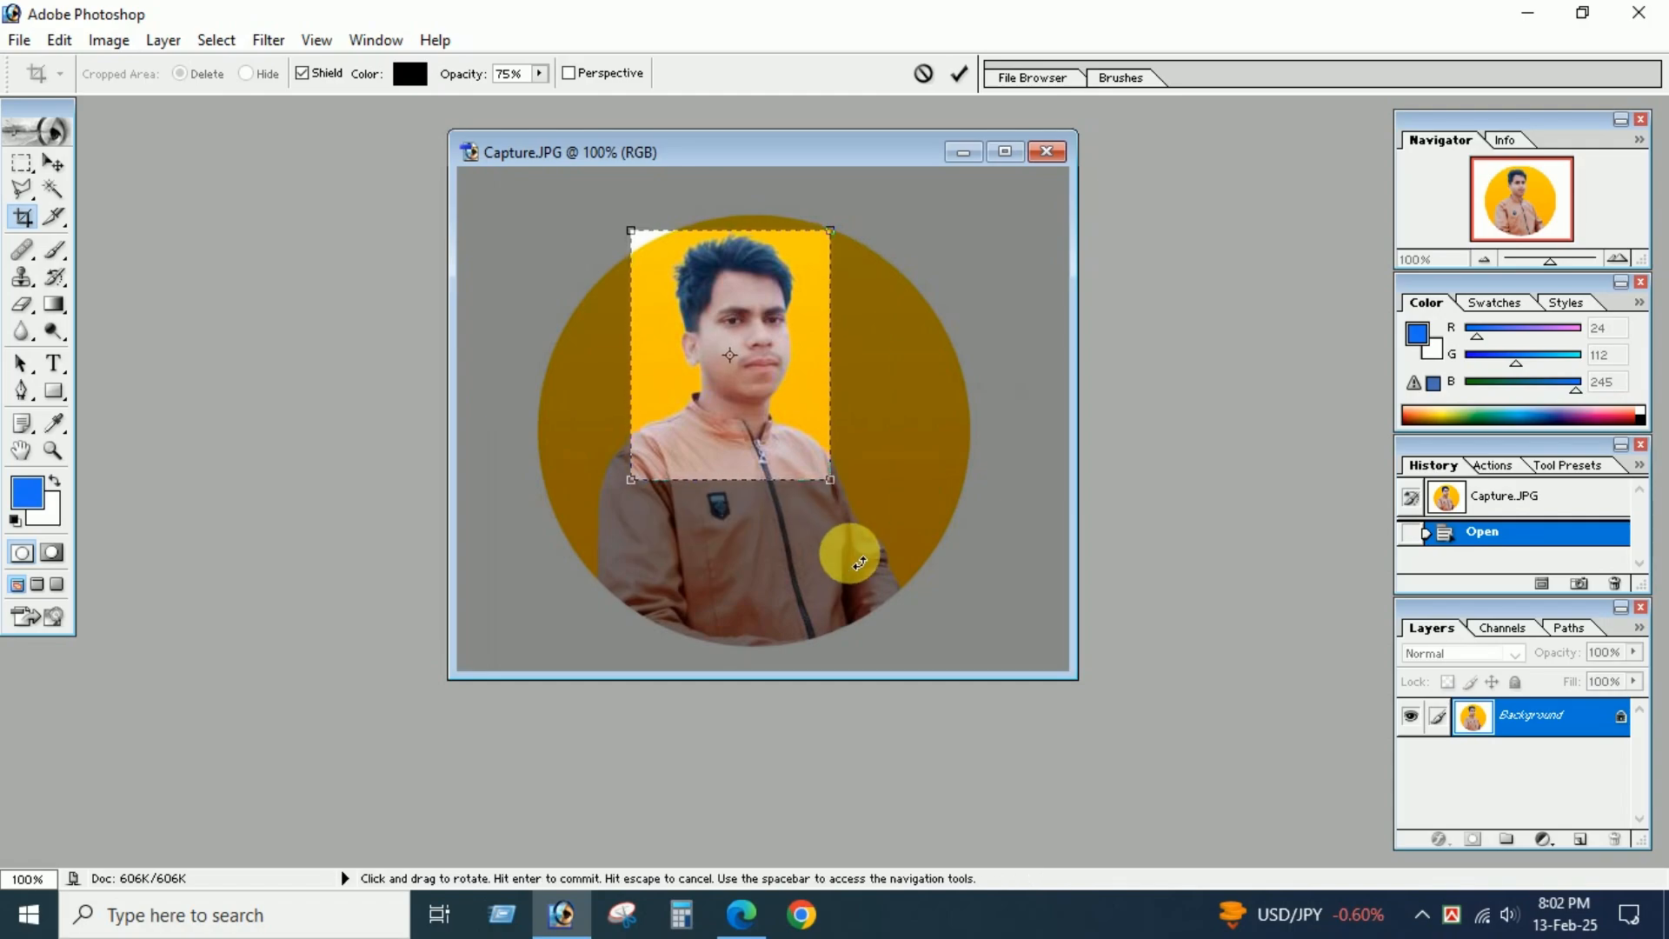
key(Return)
Clear the yellow background on both sides of the head to white using the Magic Wand, then deselect.
drag(634, 355, 1152, 773)
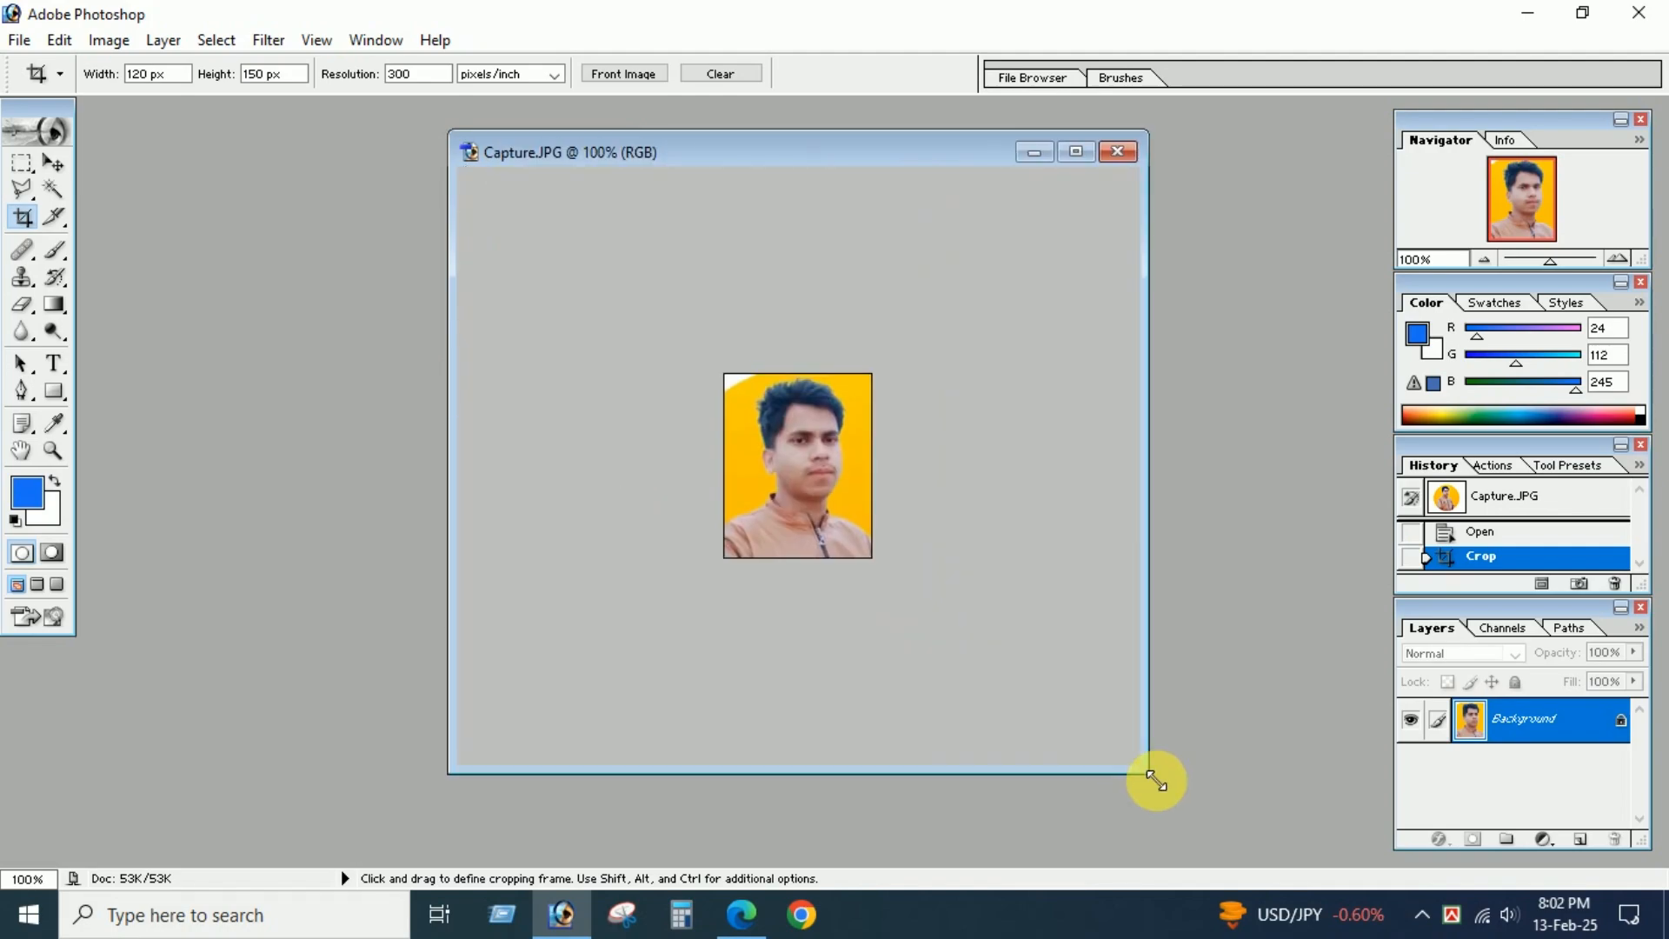
click(52, 191)
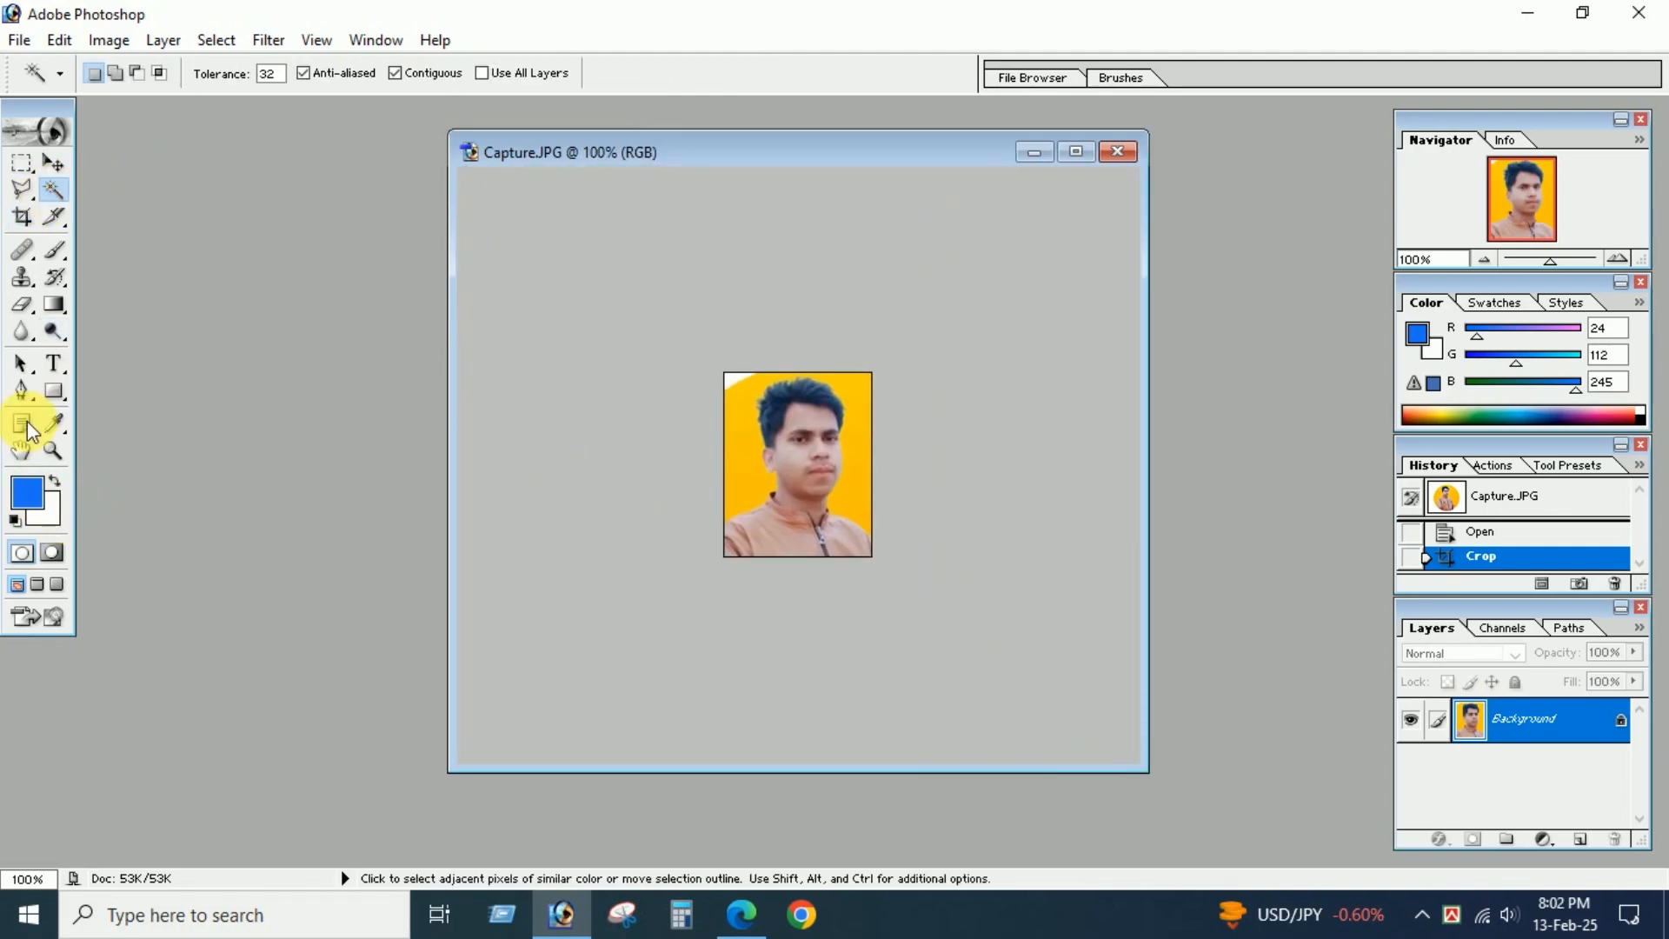
click(723, 424)
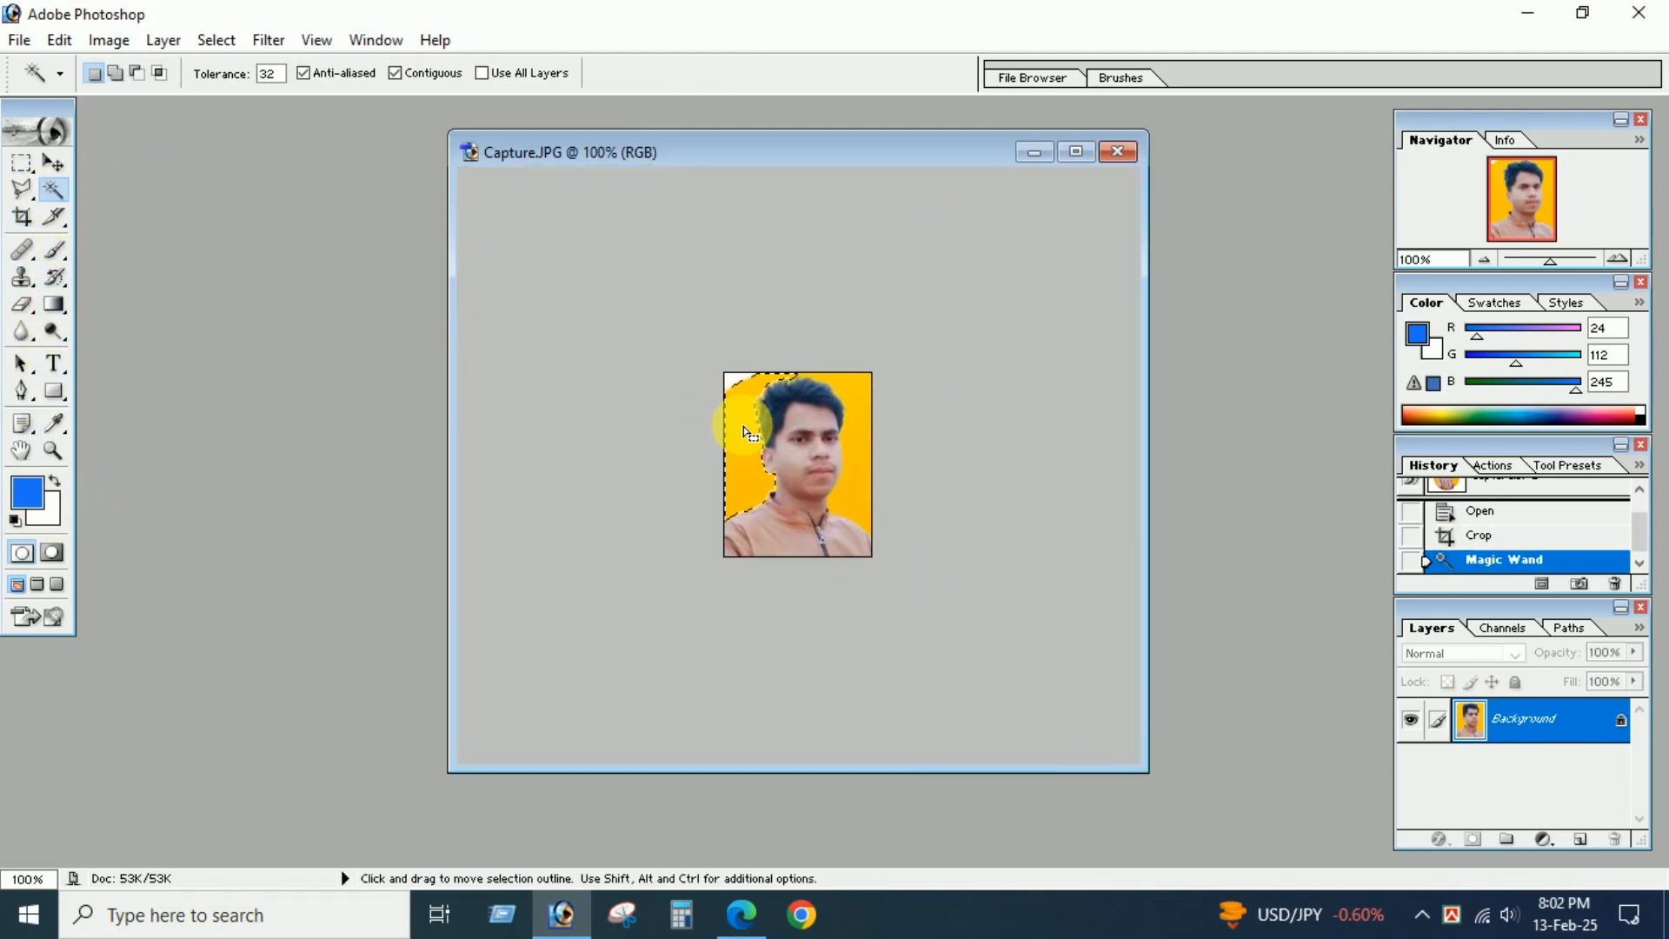
key(Delete)
click(860, 402)
key(Delete)
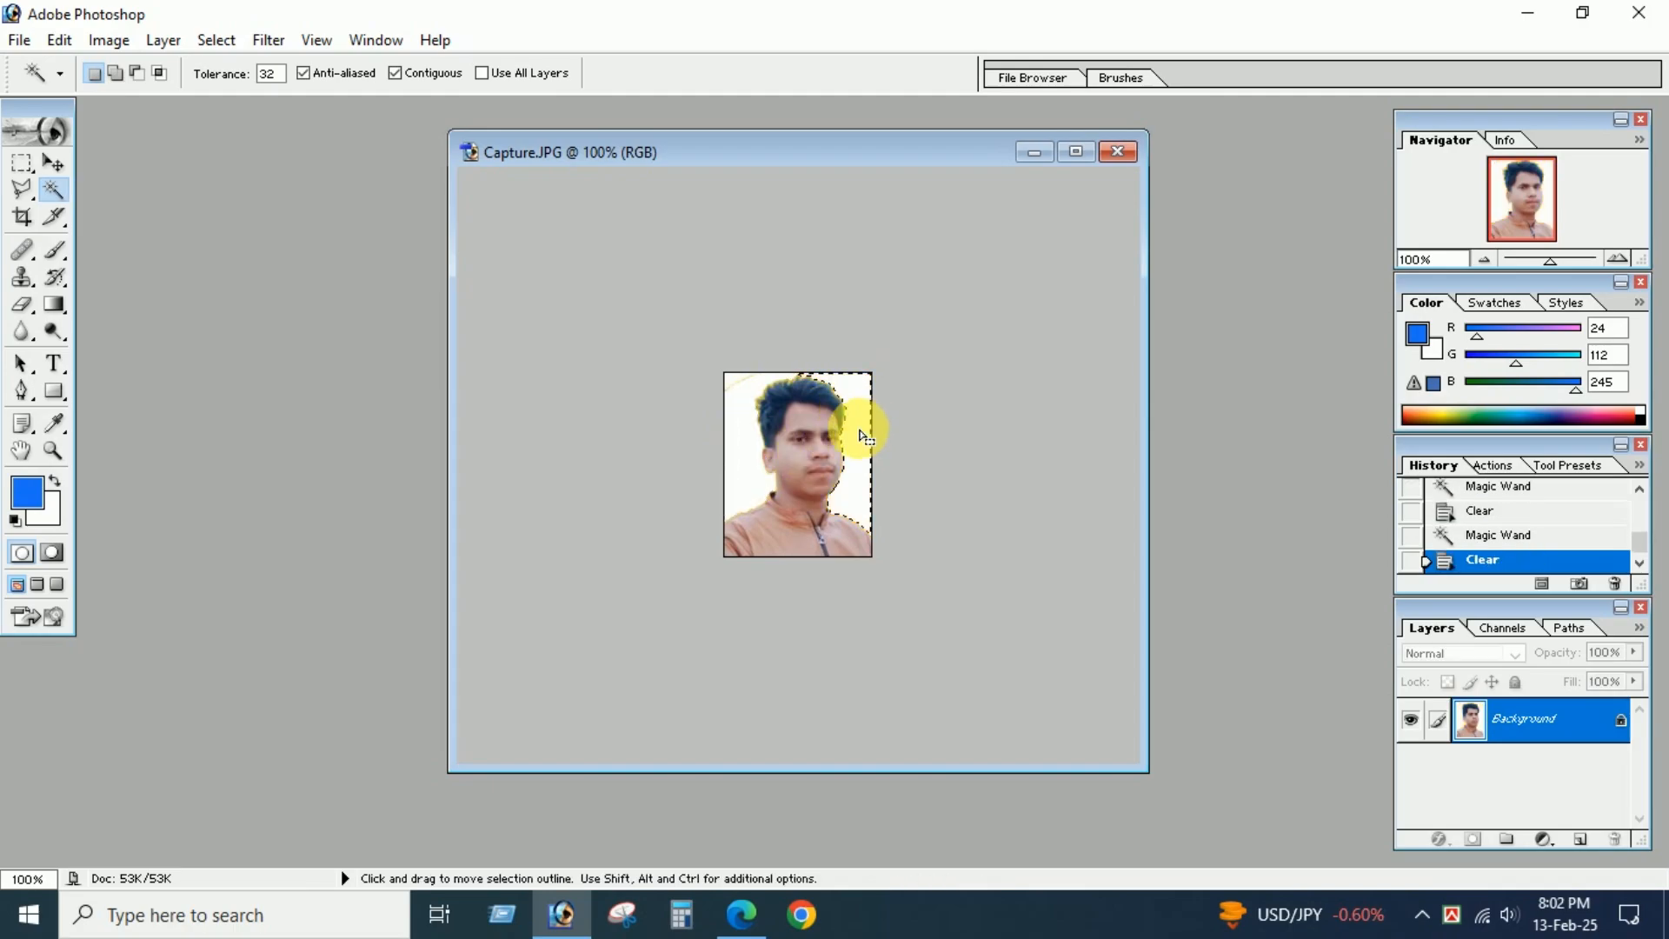
key(ctrl+d)
Outline the yellow fringe from the collar along the photo's left shoulder with the Polygonal Lasso and clear it.
key(ctrl+plus)
key(ctrl+plus)
key(ctrl+minus)
key(ctrl+minus)
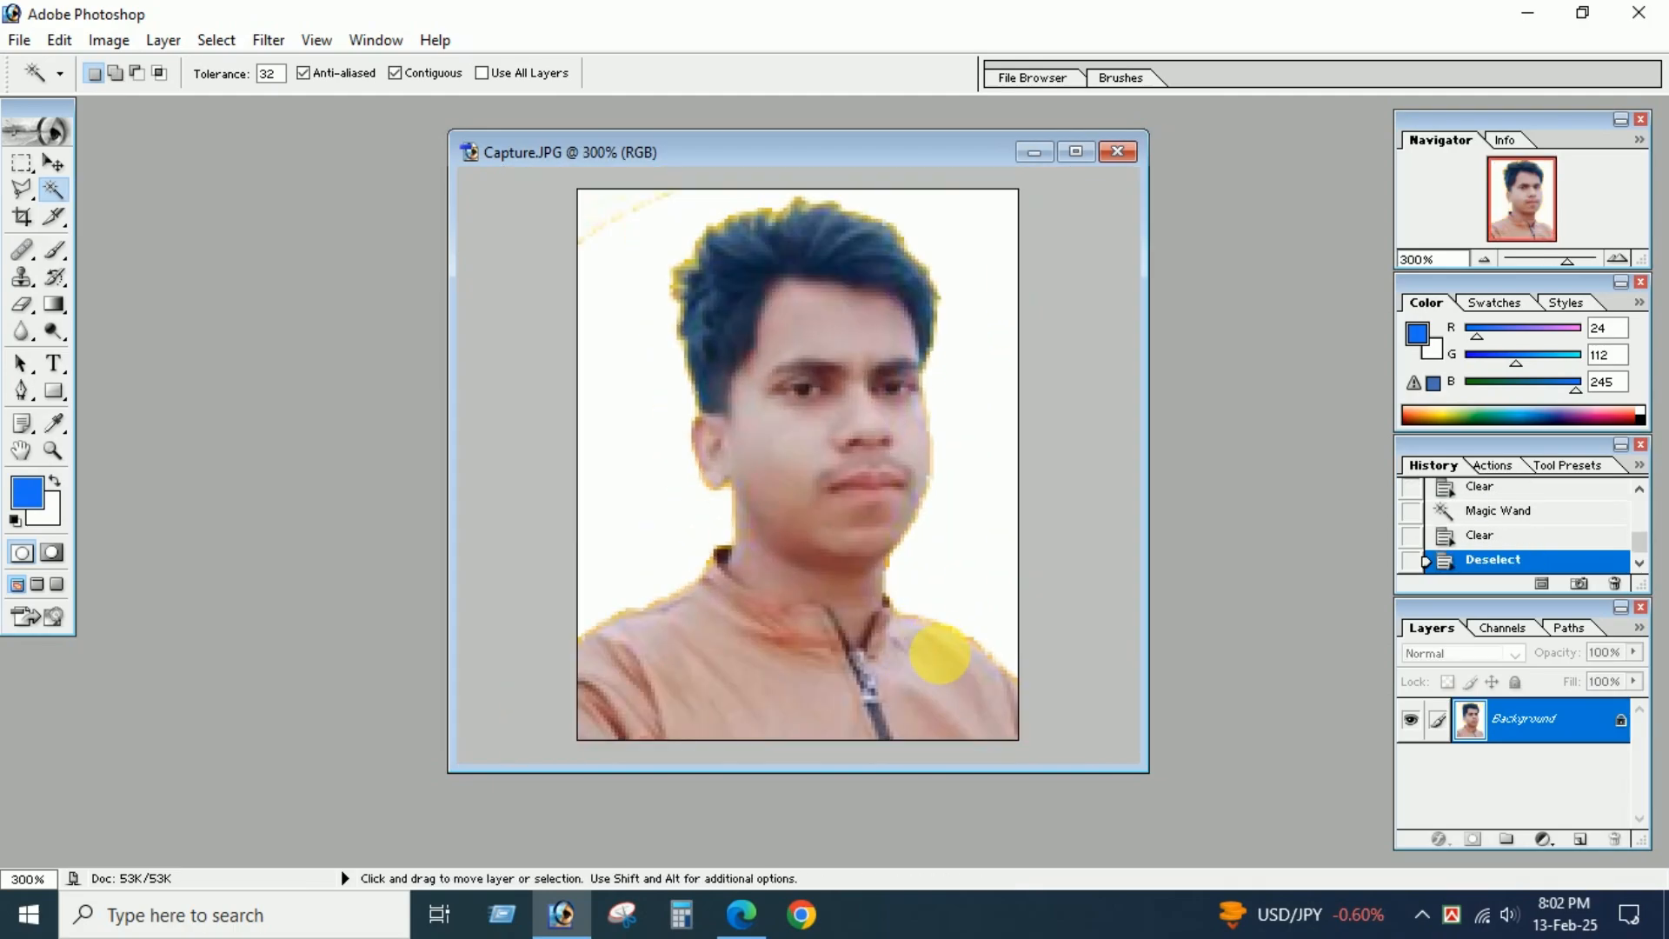
click(22, 189)
click(504, 406)
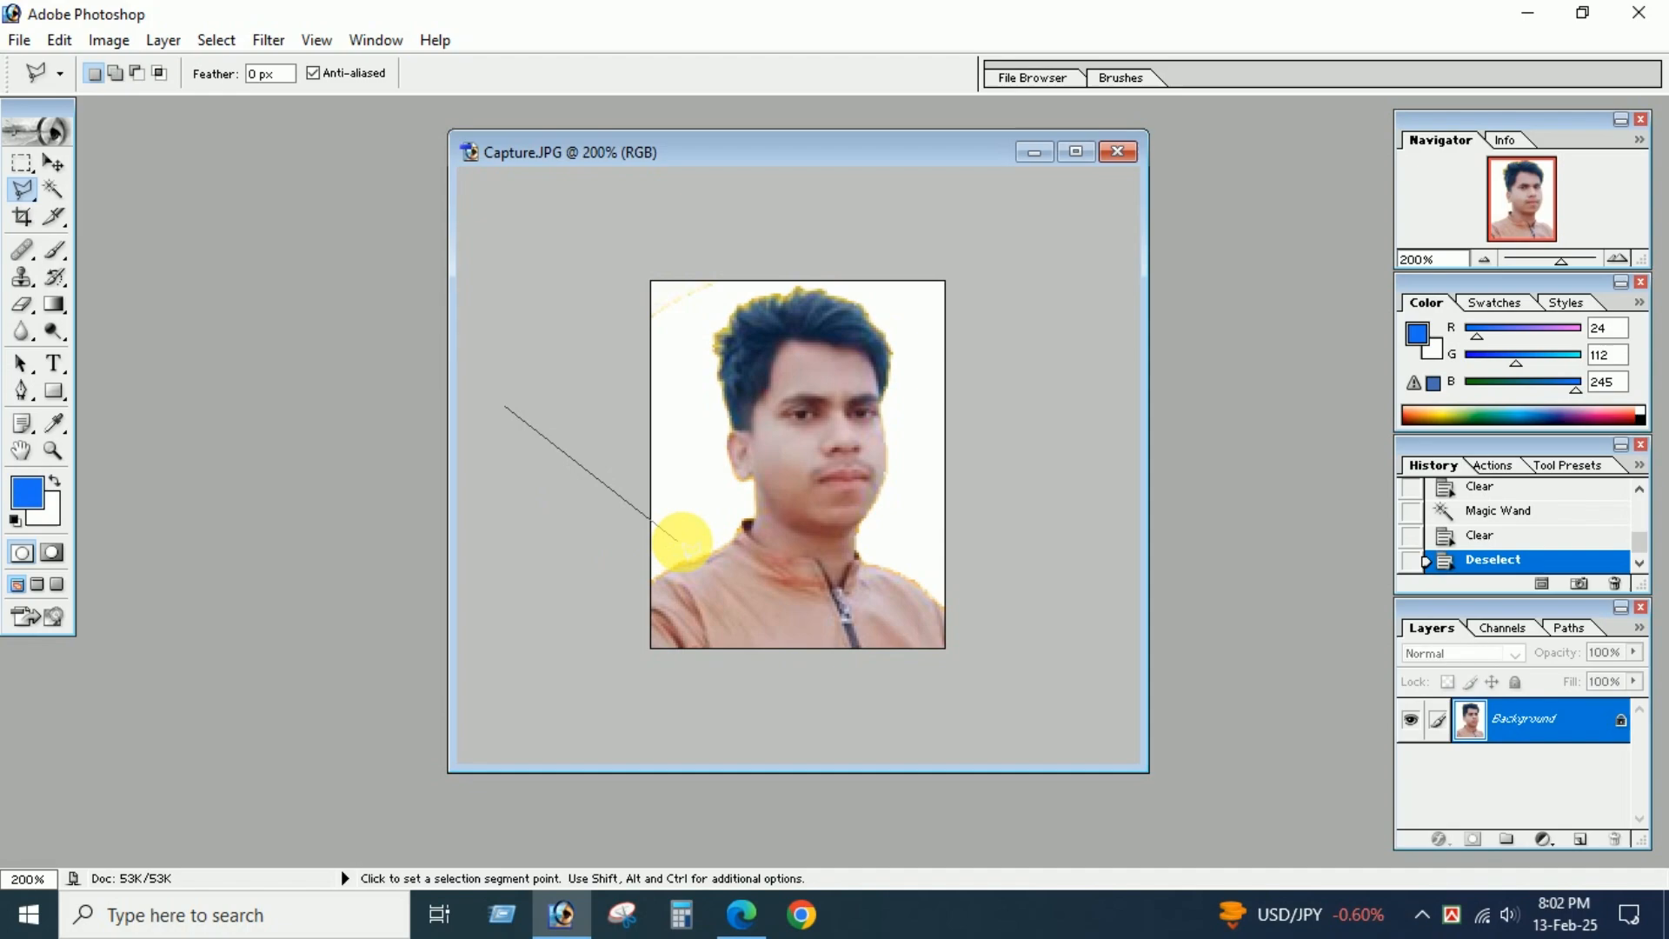
click(738, 521)
click(690, 564)
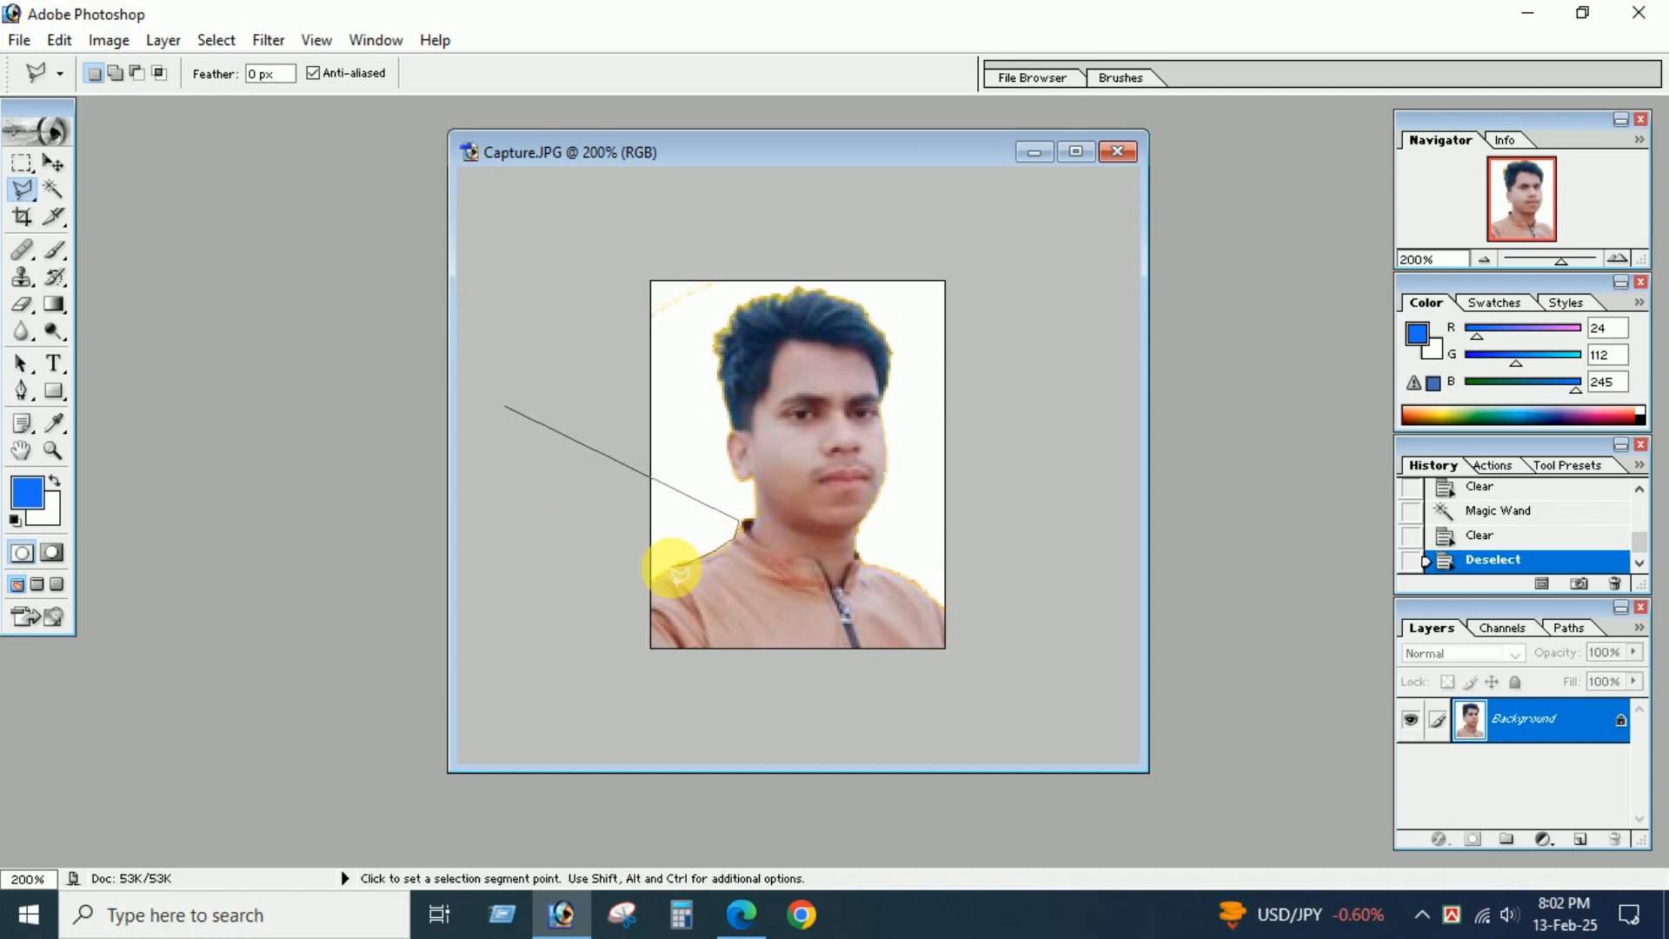
click(668, 573)
click(618, 602)
click(390, 477)
click(497, 381)
click(526, 400)
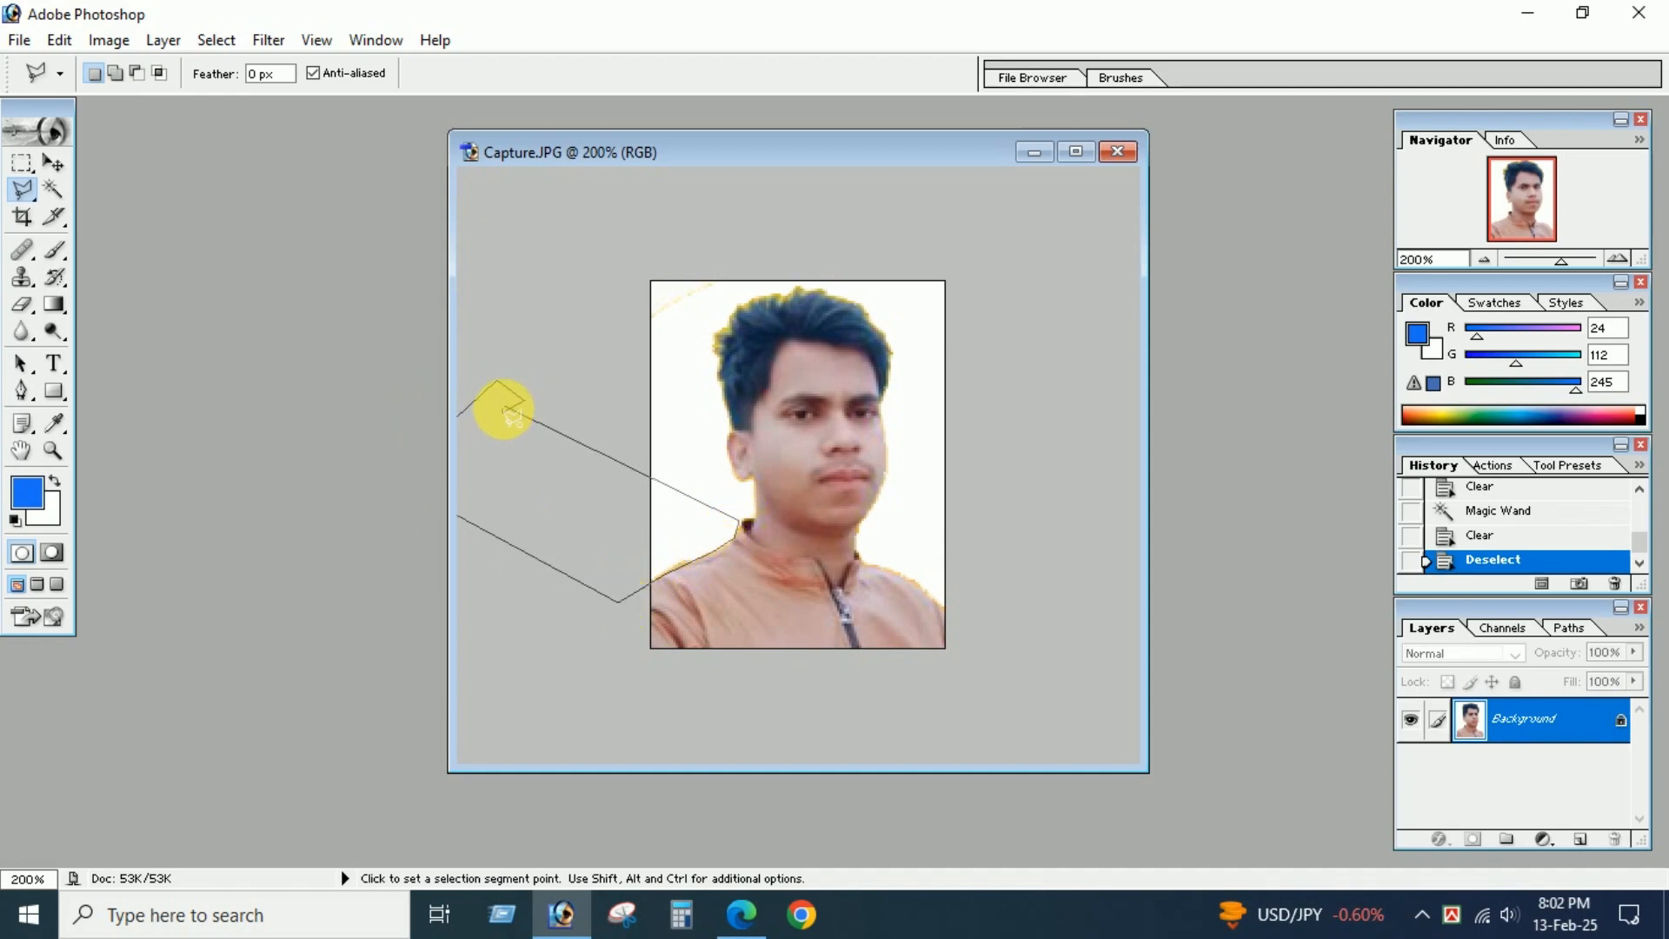
click(502, 404)
key(Delete)
key(Delete)
key(Delete)
key(Delete)
Outline the fringe from the neck along the photo's right shoulder with the Polygonal Lasso, clear it and deselect.
click(984, 478)
click(857, 524)
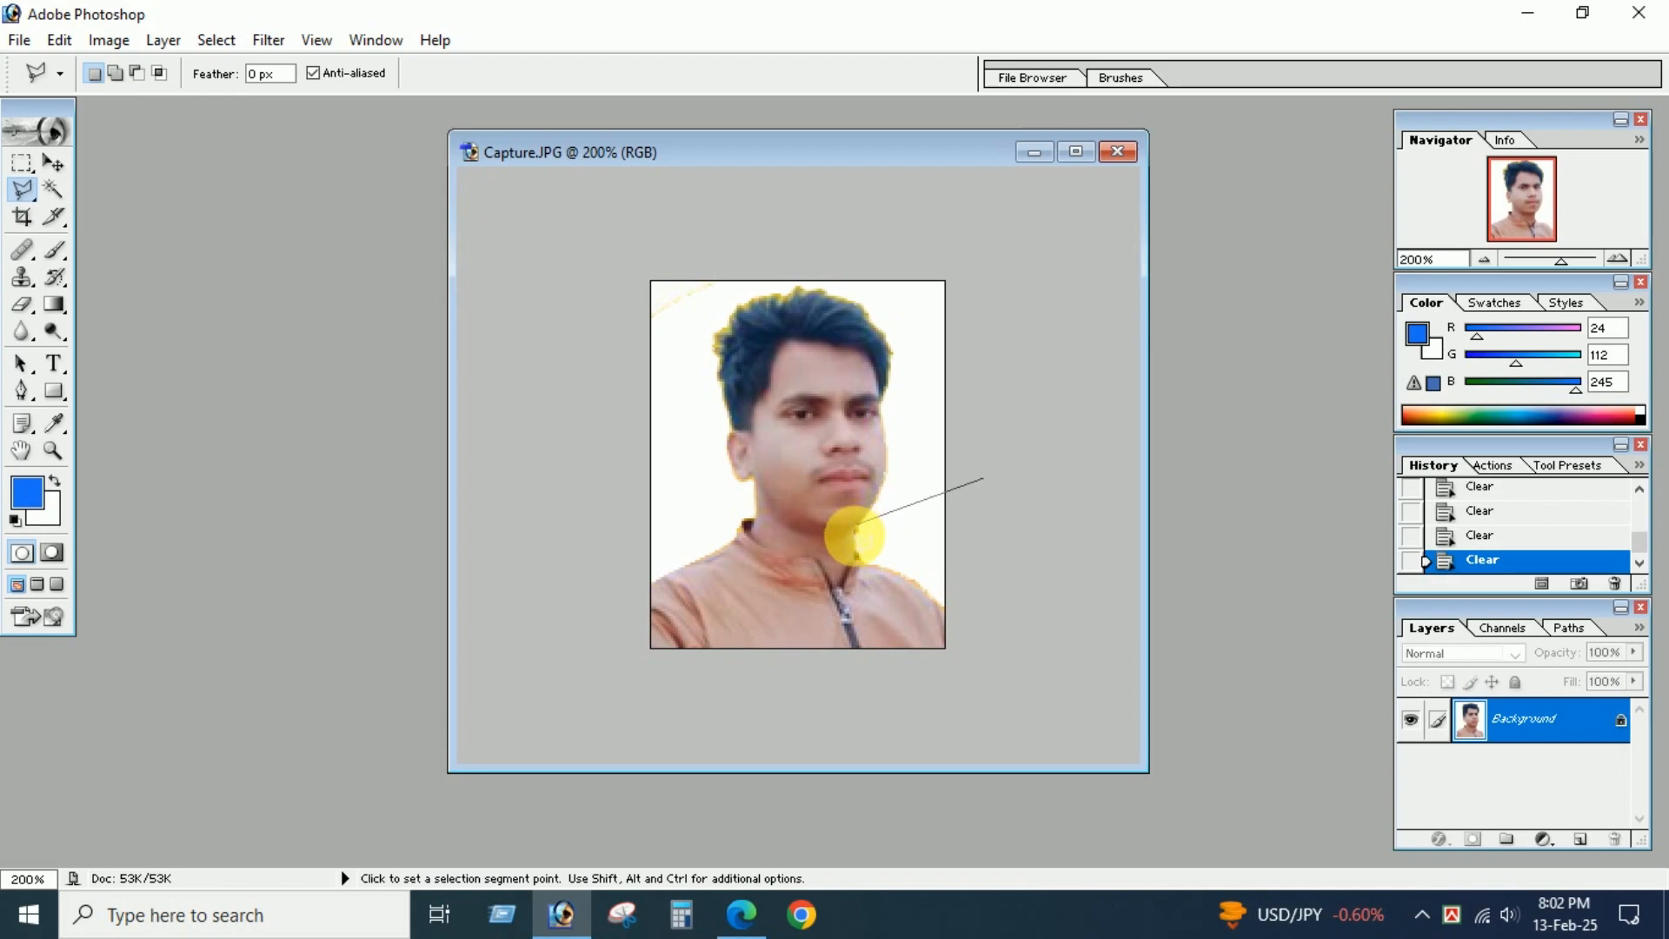
click(856, 554)
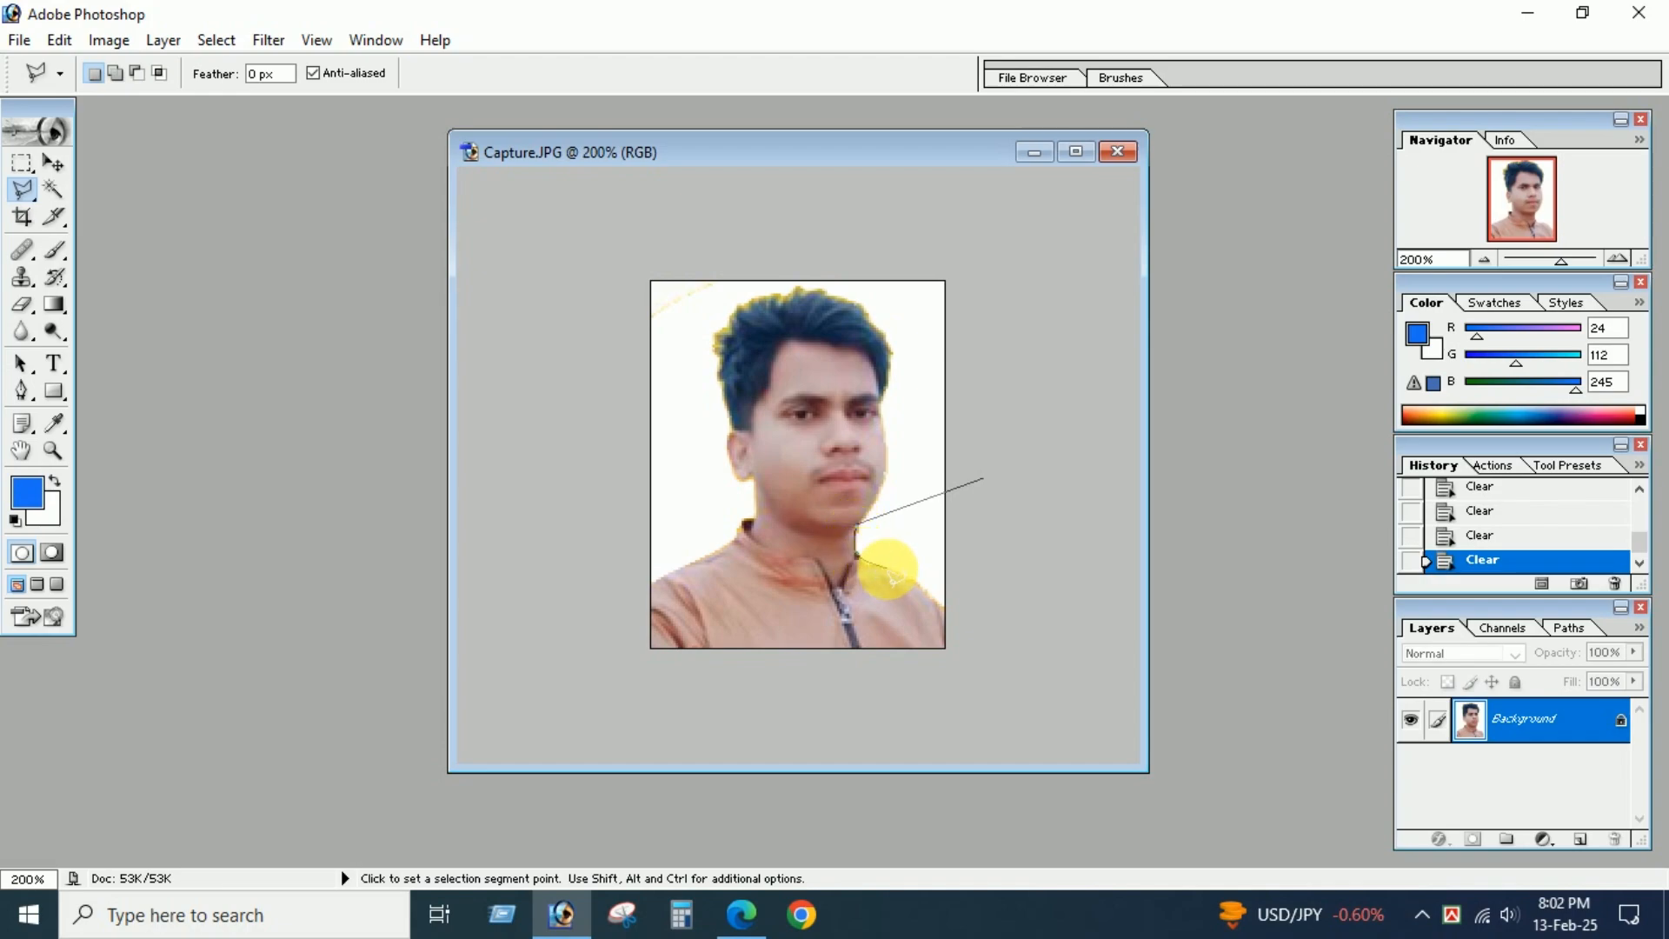
click(913, 578)
click(943, 606)
click(1057, 491)
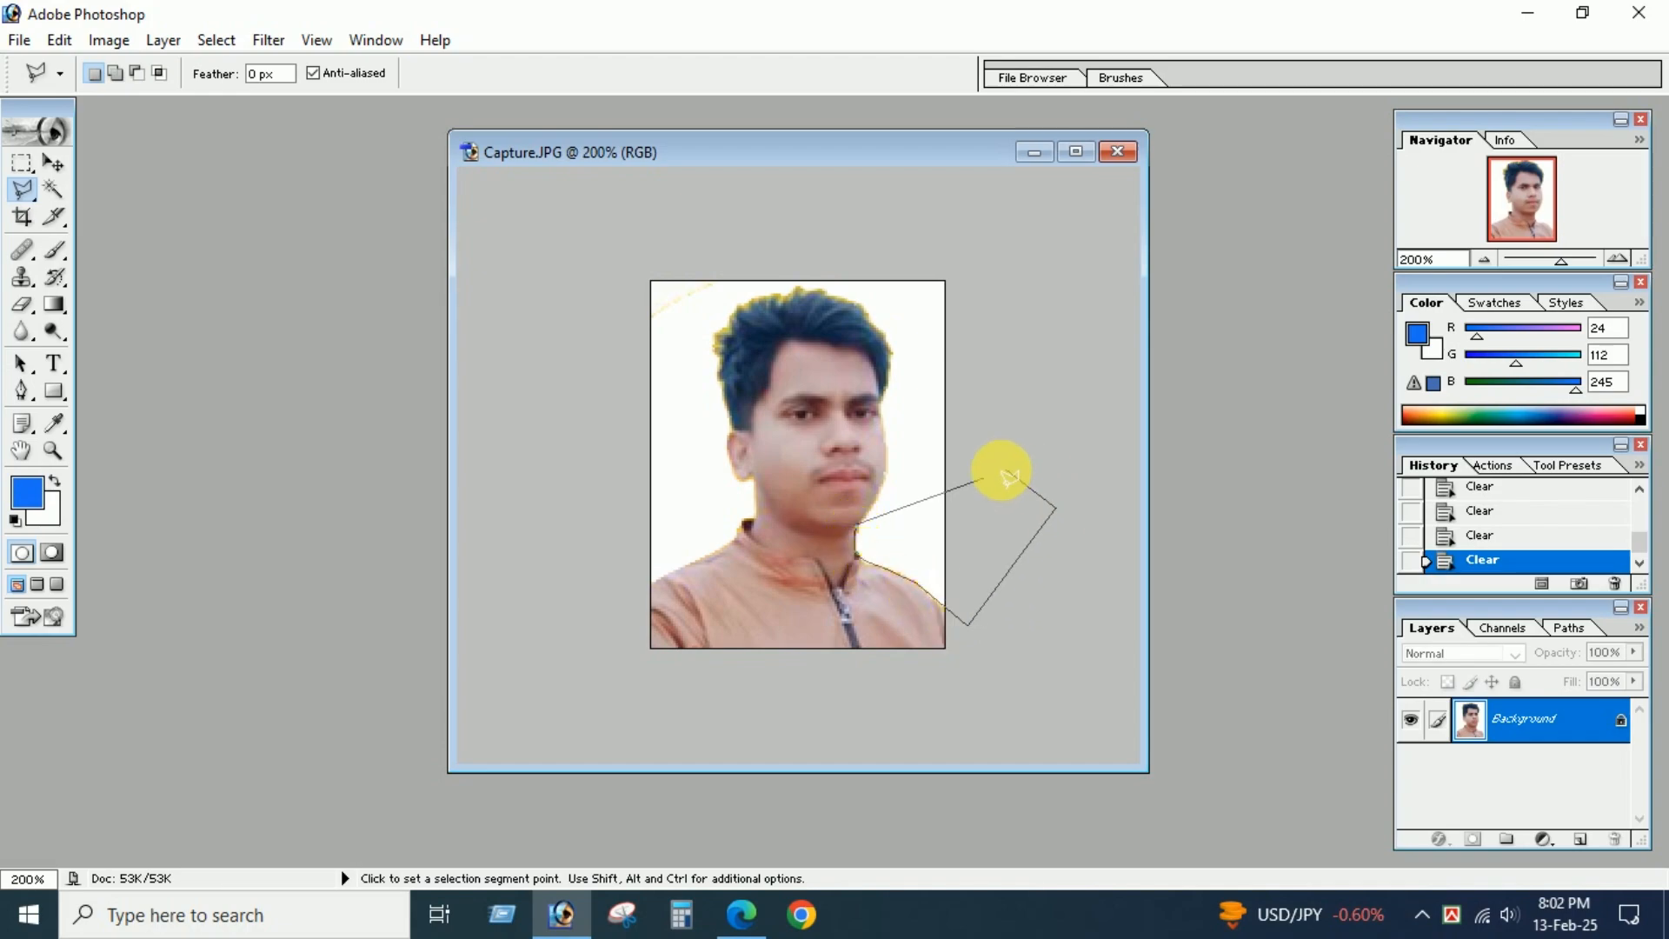
click(980, 479)
key(Delete)
click(22, 162)
click(722, 354)
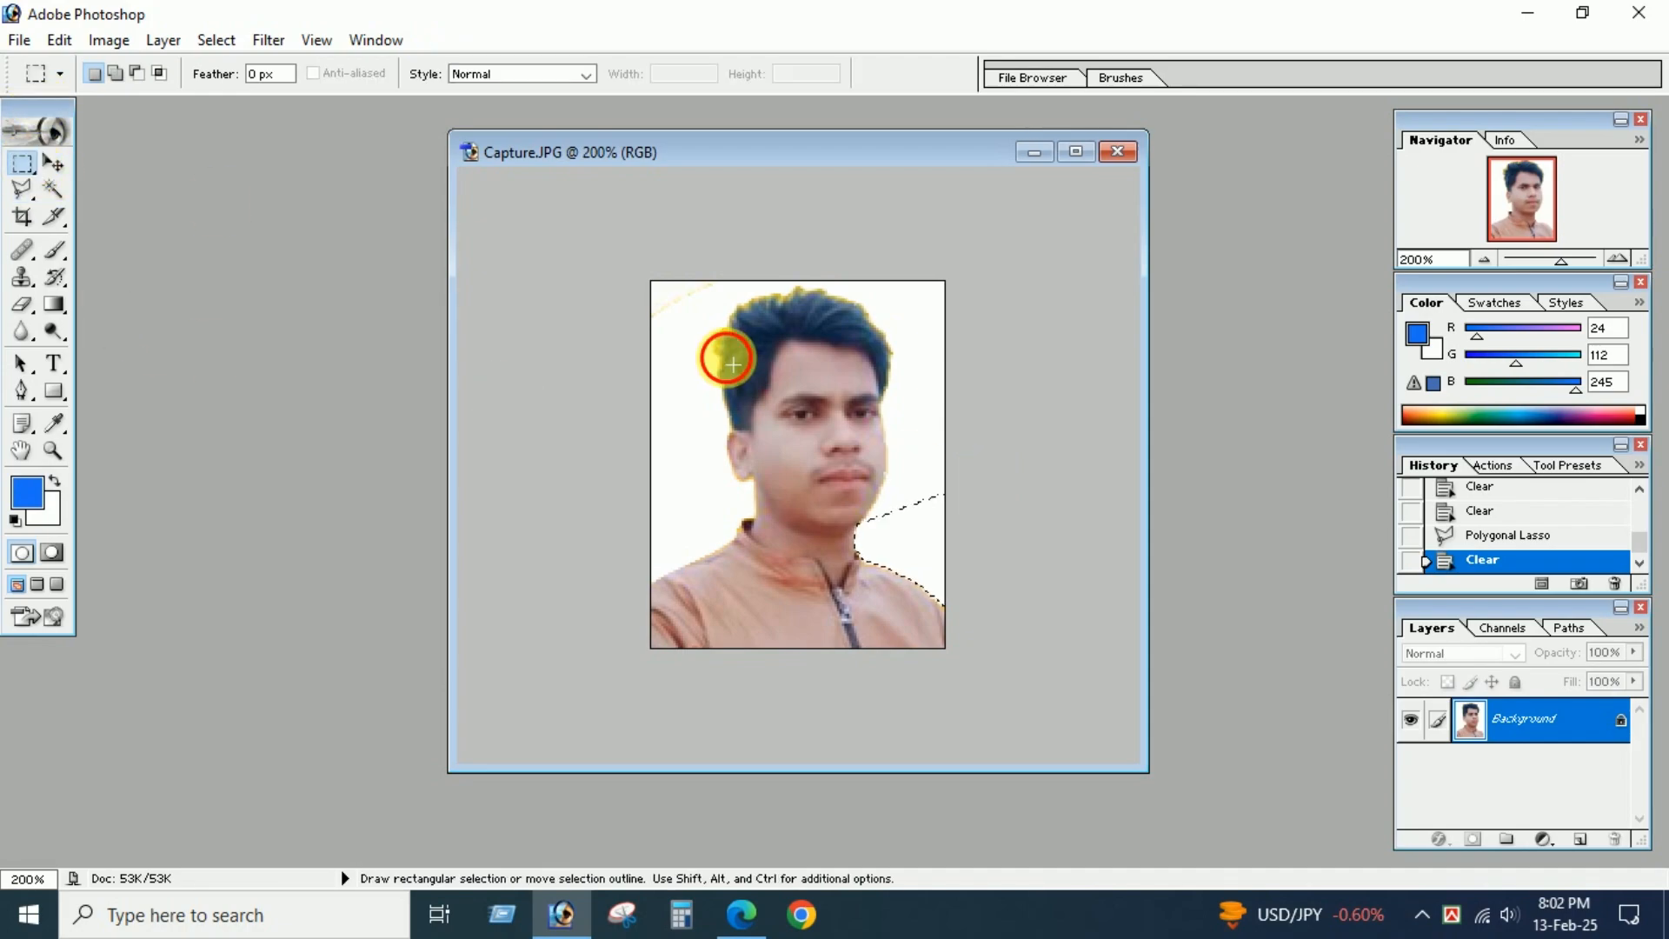
click(53, 189)
click(783, 291)
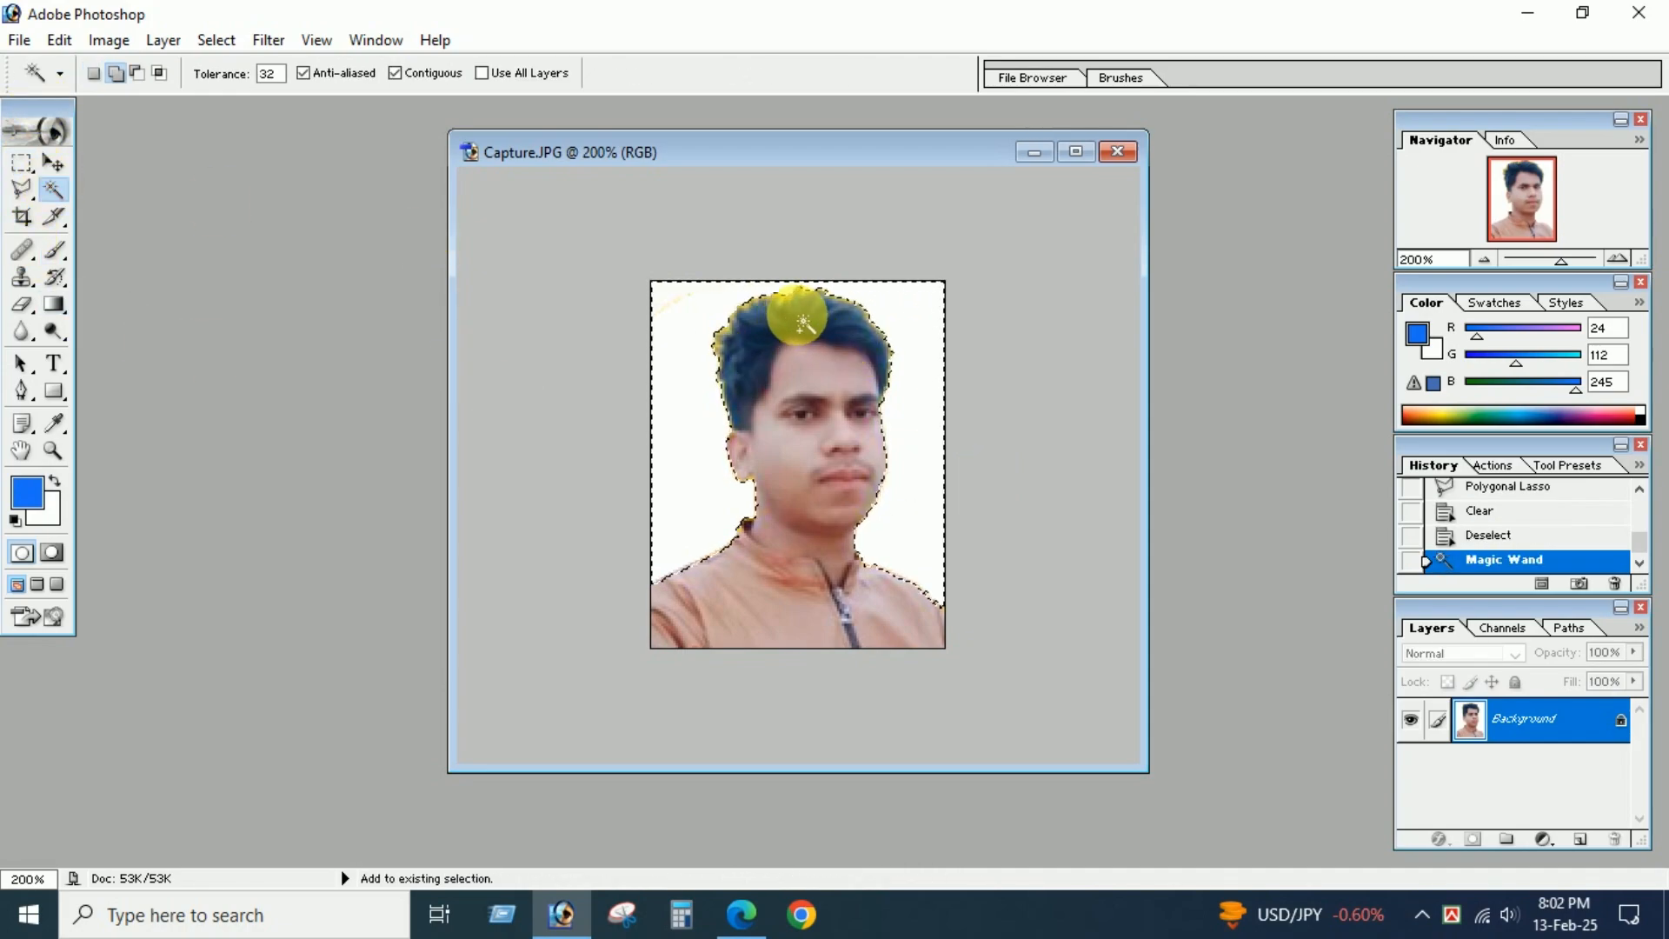
shift+click(737, 330)
shift+click(725, 362)
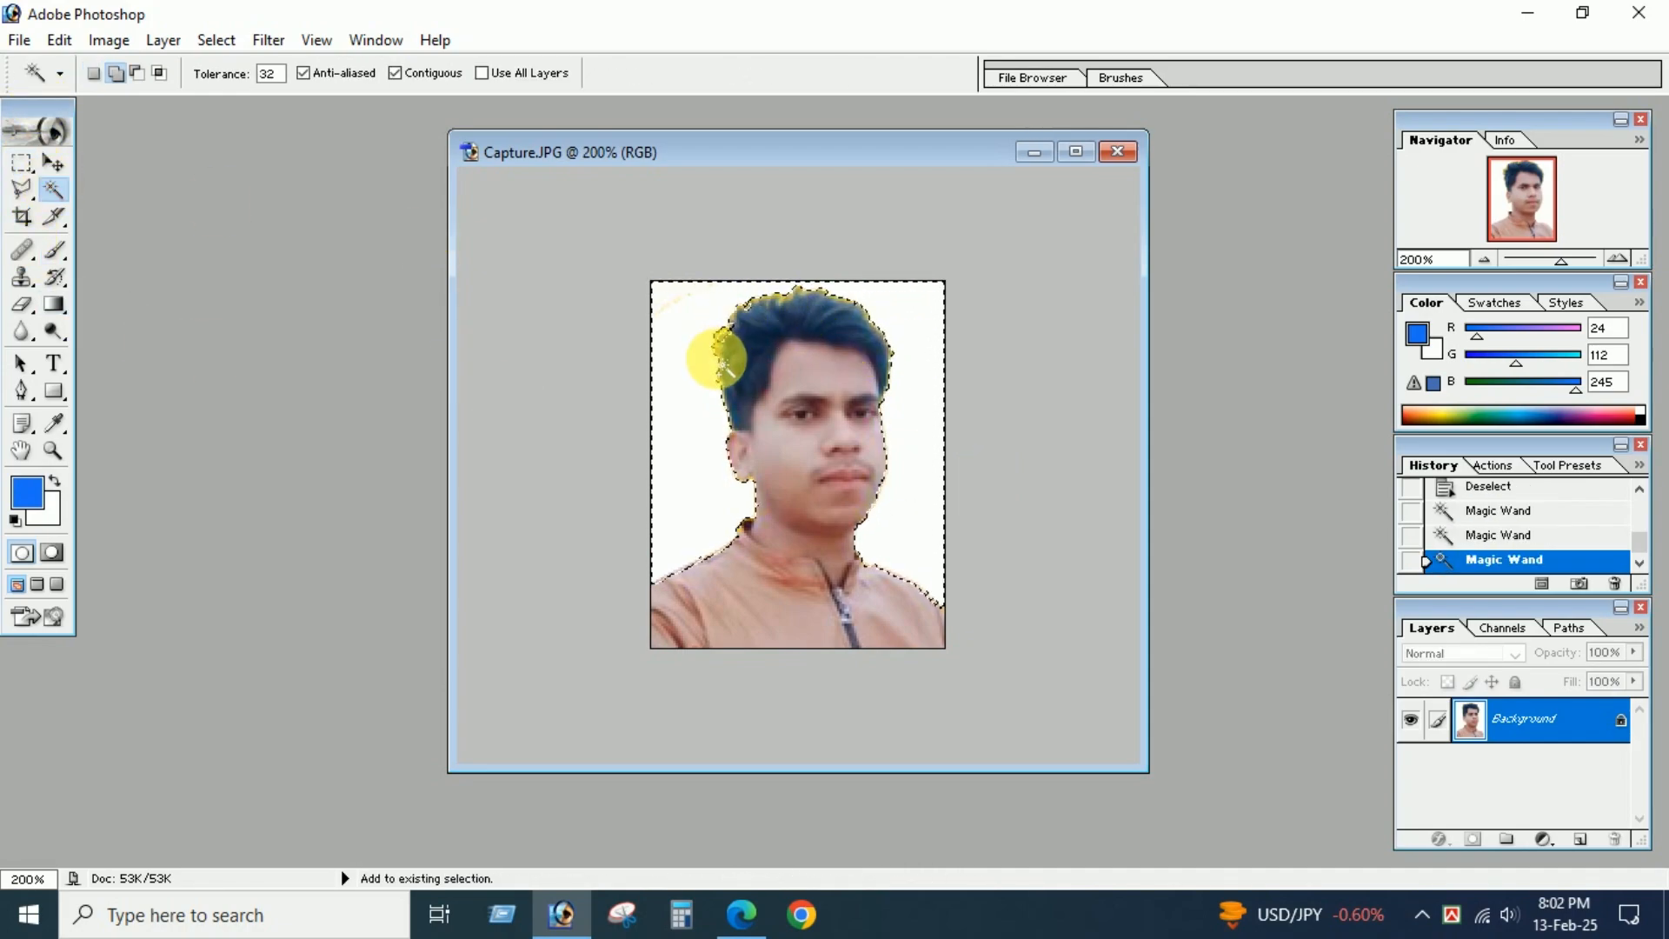
shift+click(810, 300)
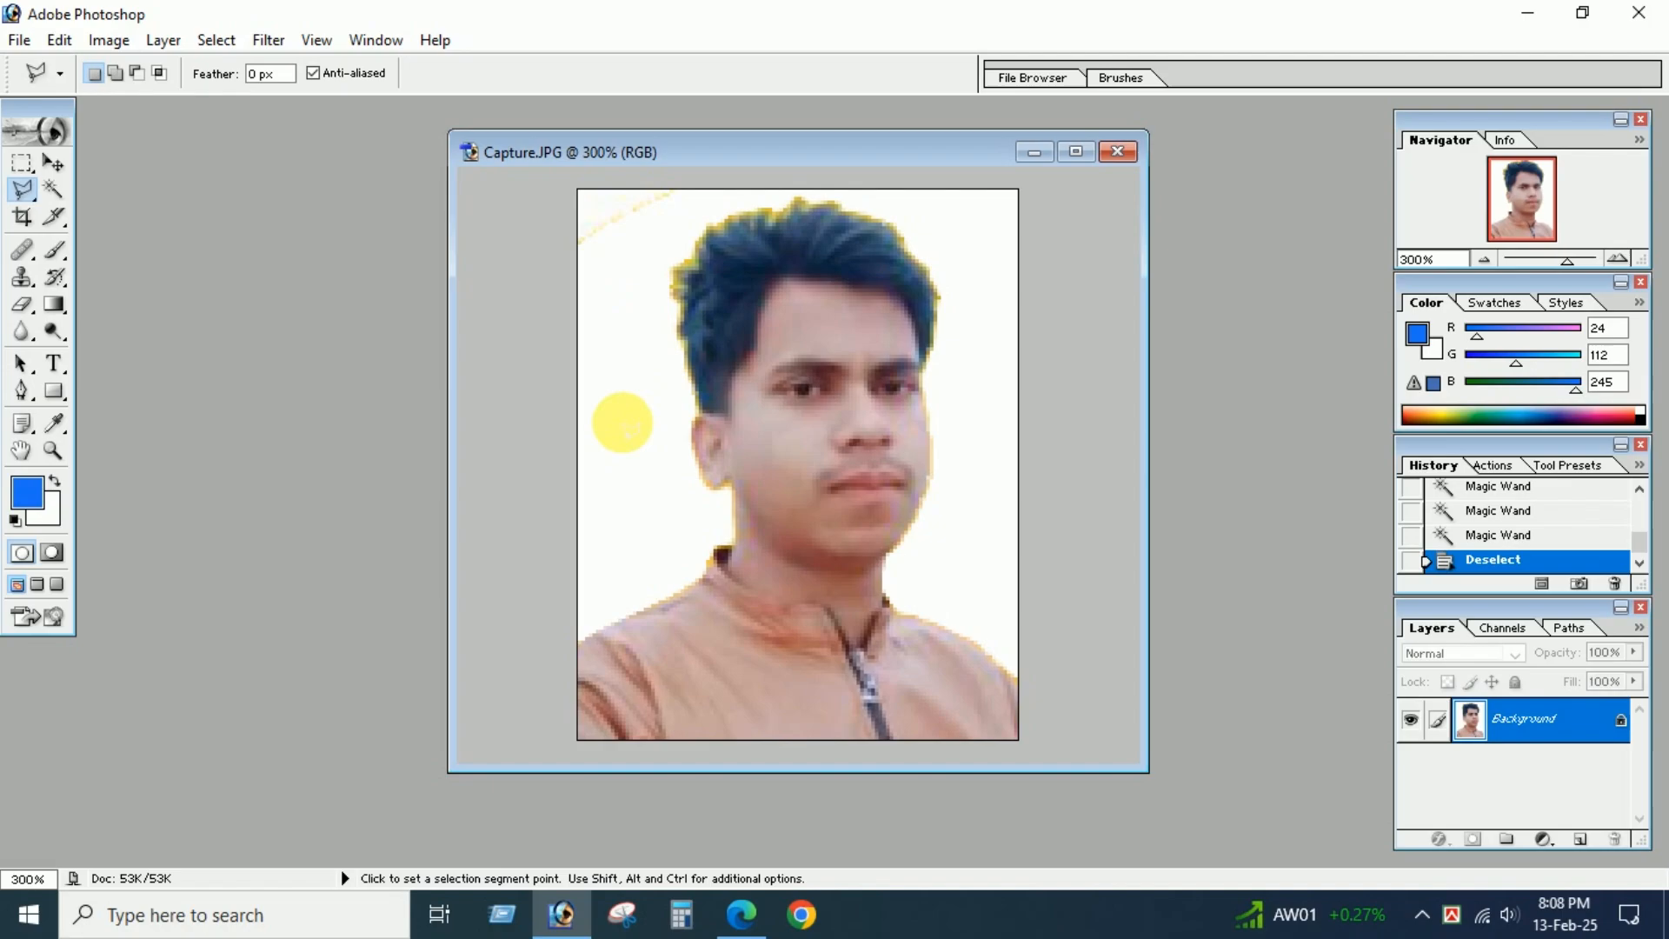
Outline the yellow fringe around the hair from ear to temple with the Polygonal Lasso, clear it to white and deselect.
click(618, 421)
click(700, 413)
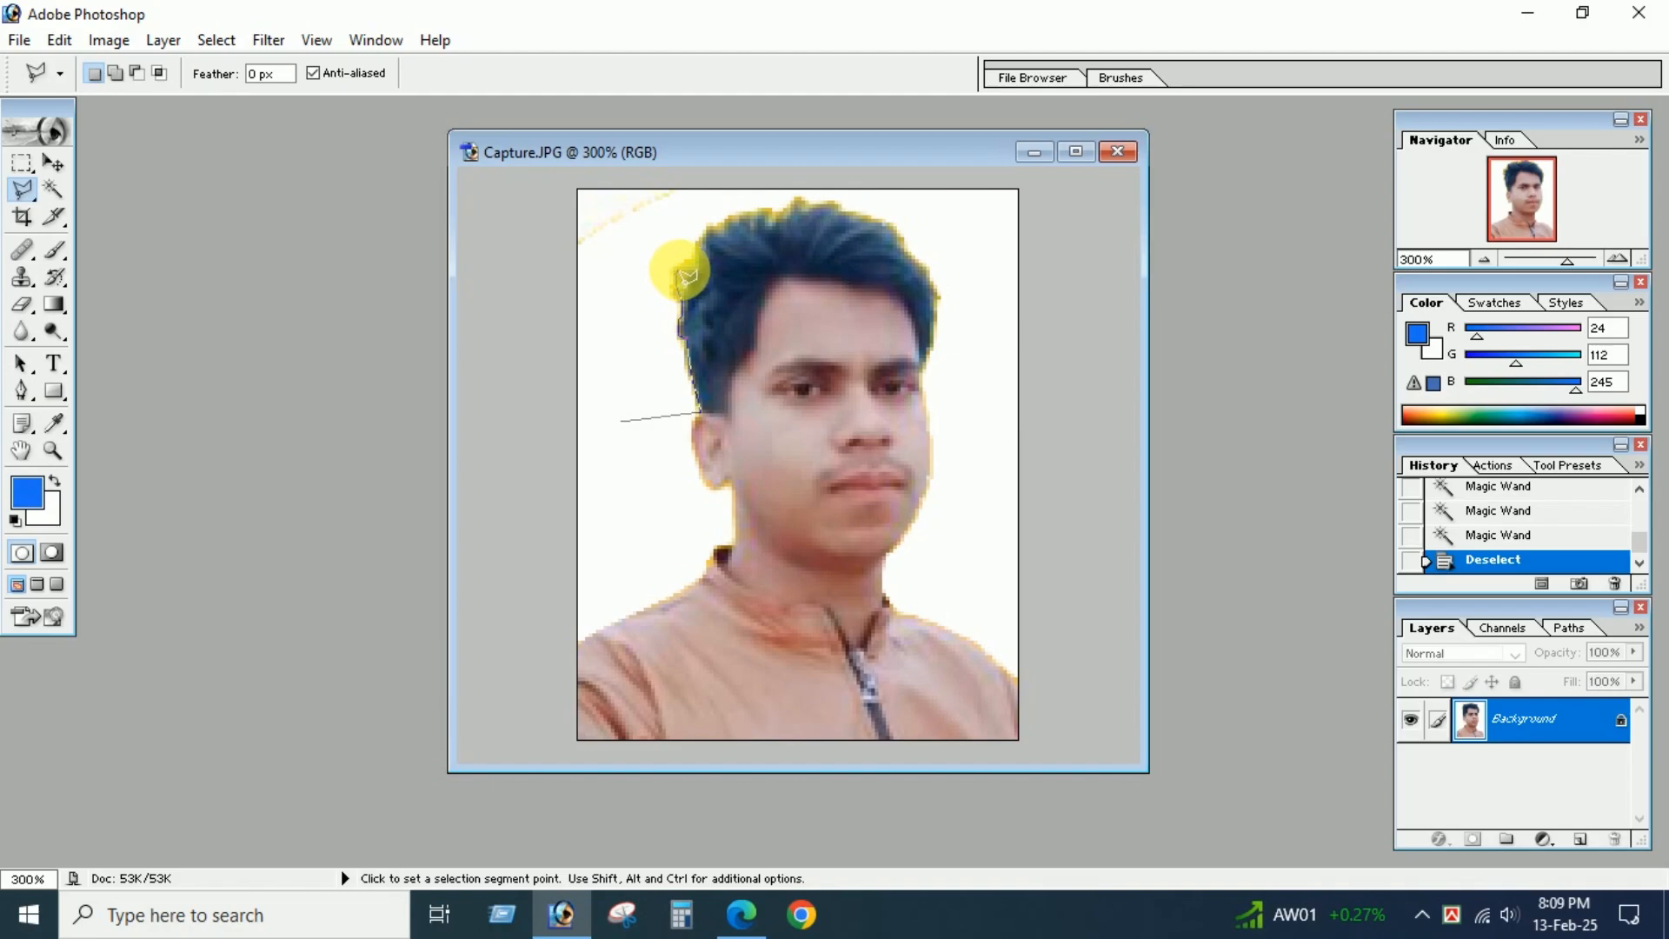
click(697, 267)
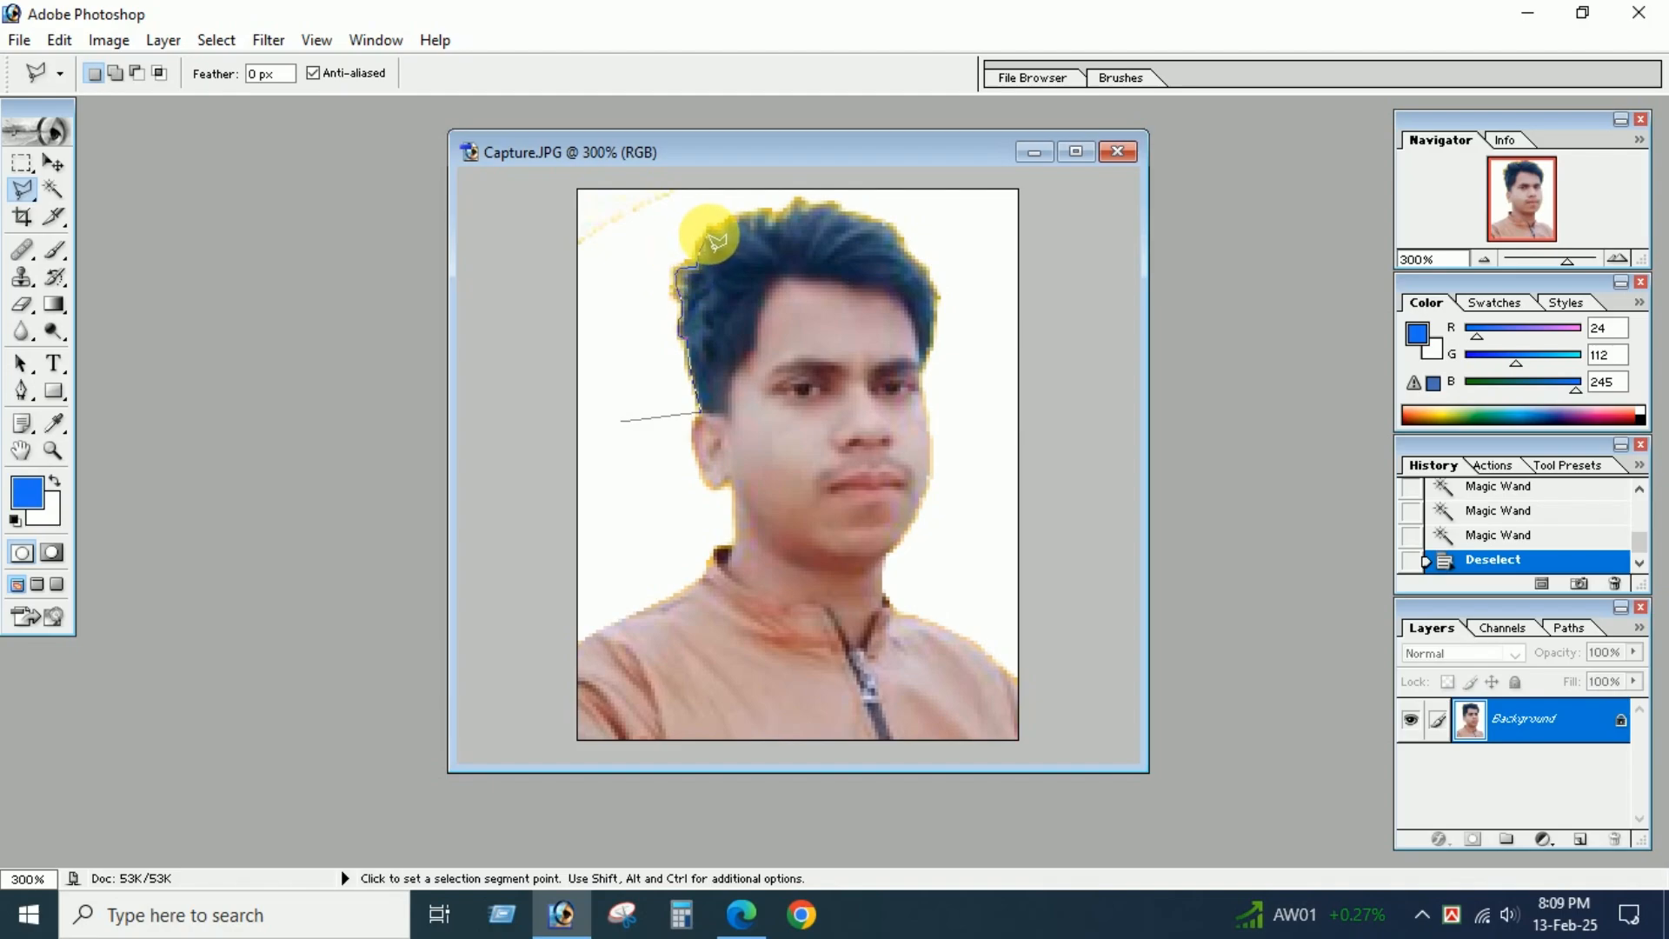
click(709, 238)
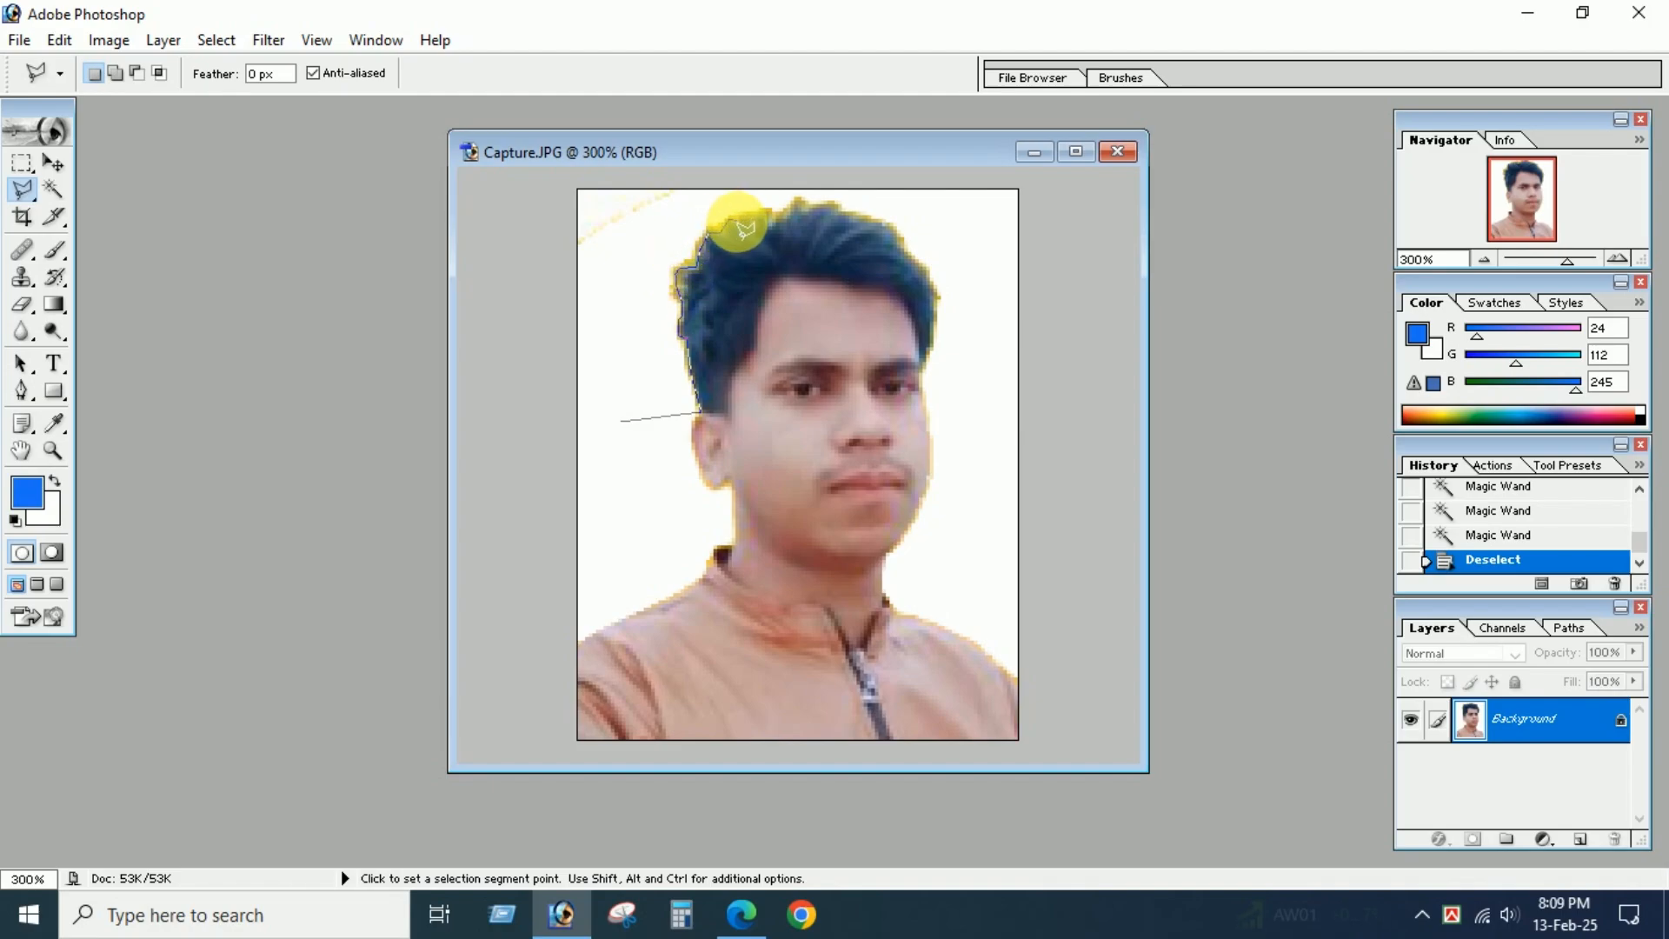
click(742, 216)
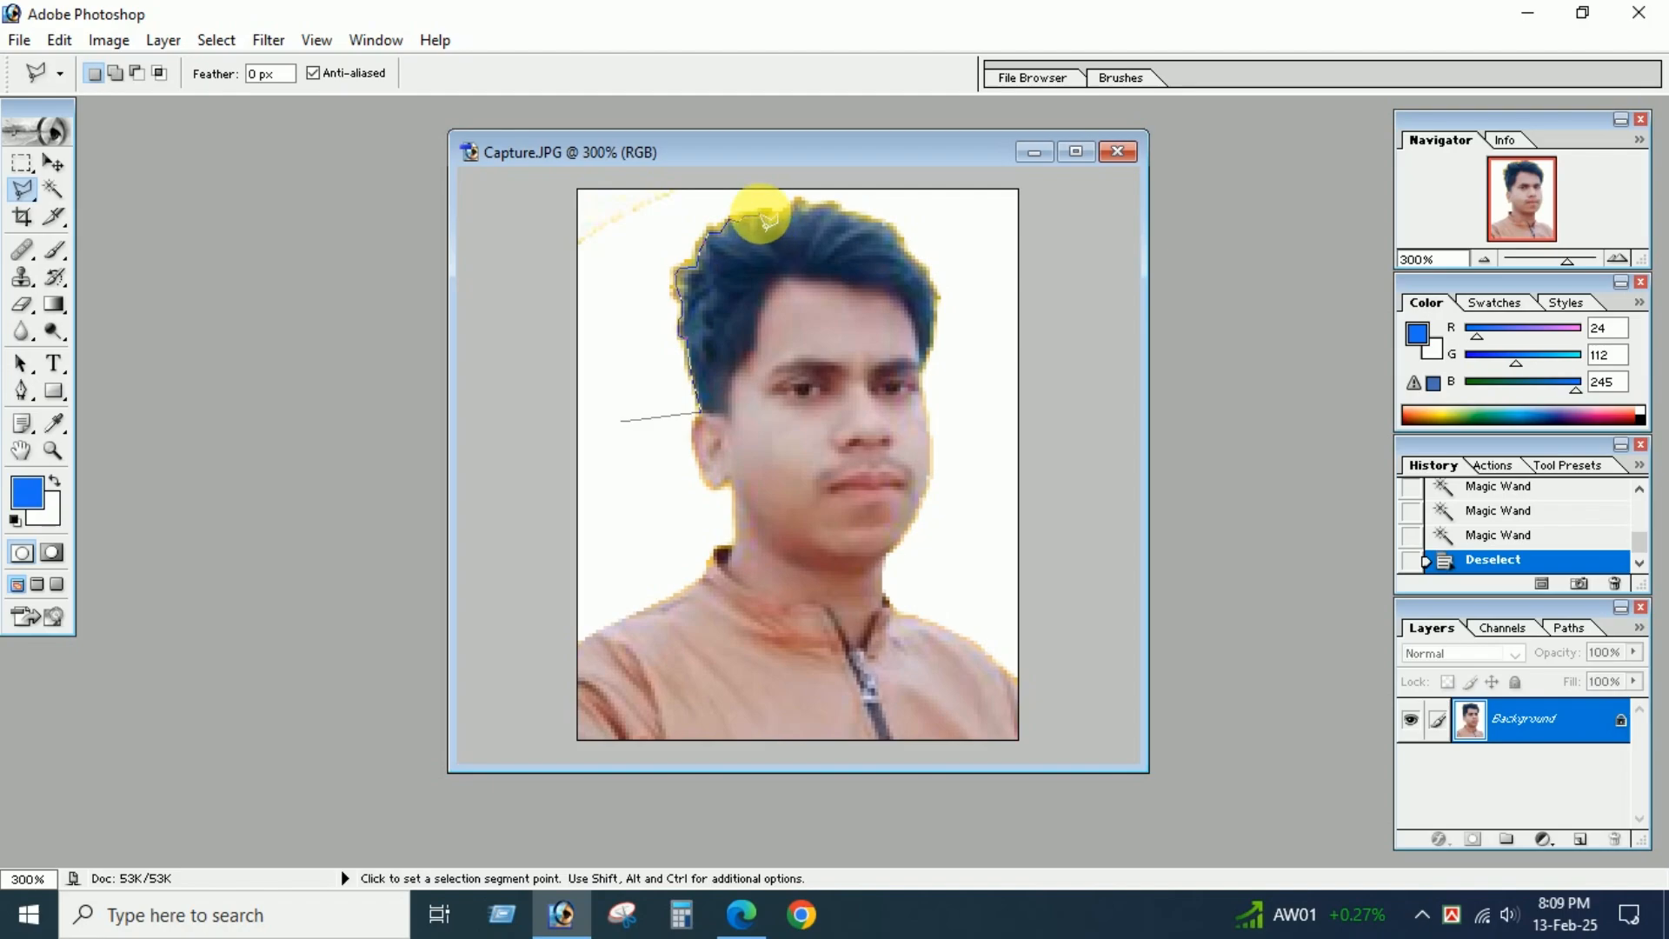
click(769, 217)
click(773, 227)
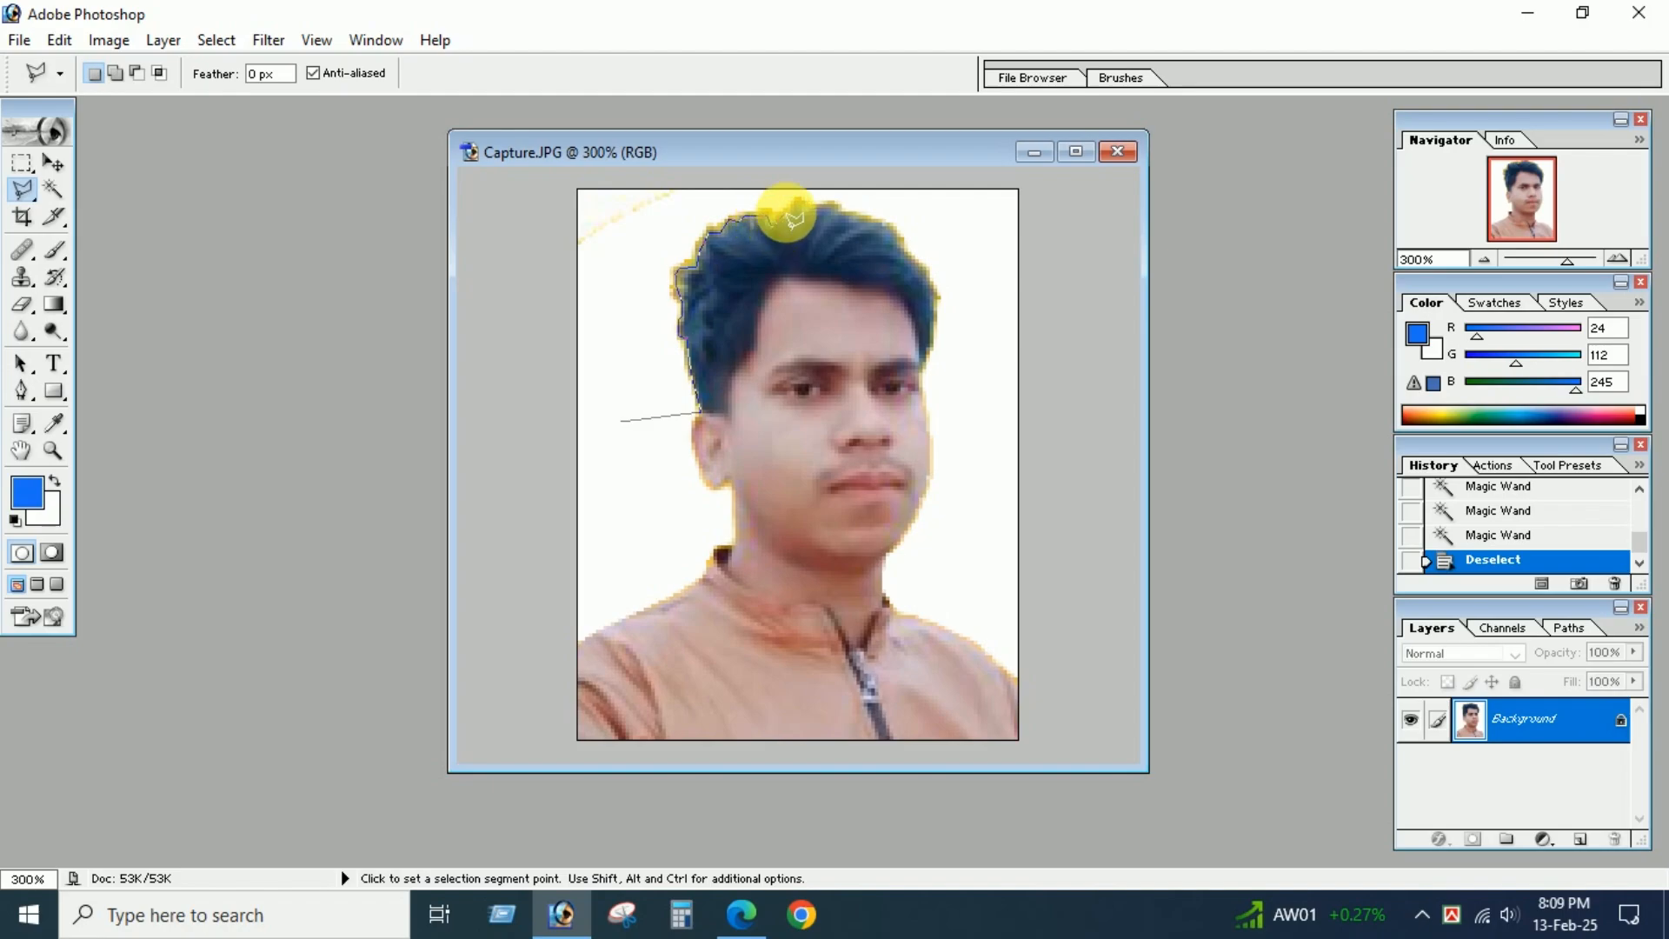
click(796, 209)
click(831, 207)
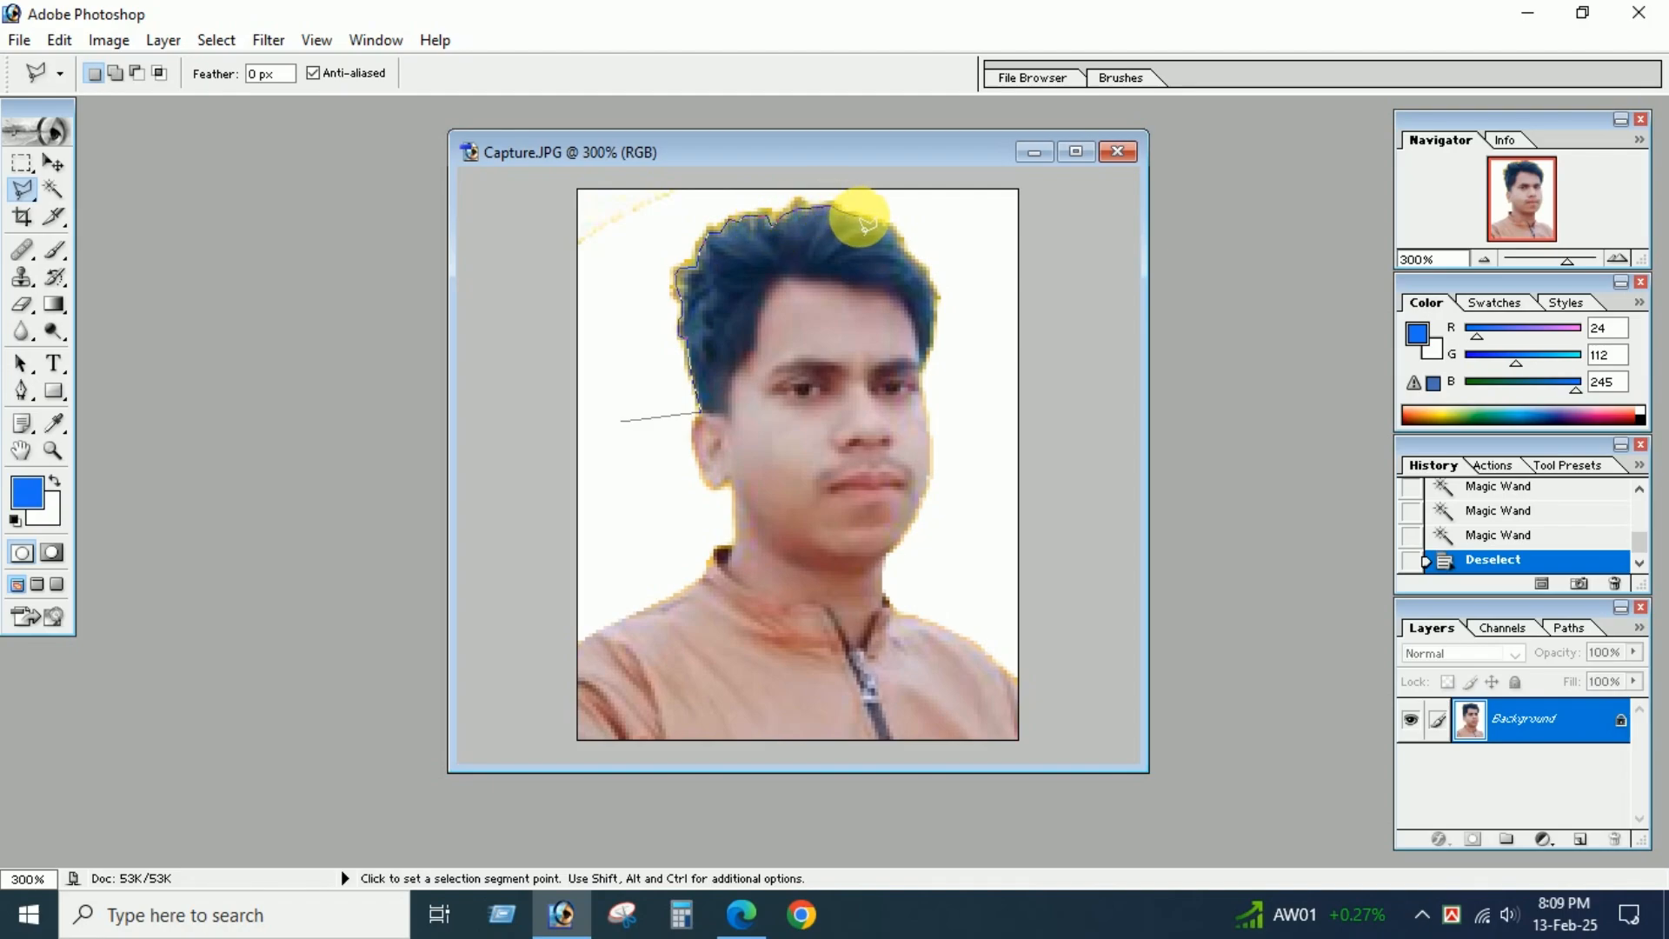
click(897, 236)
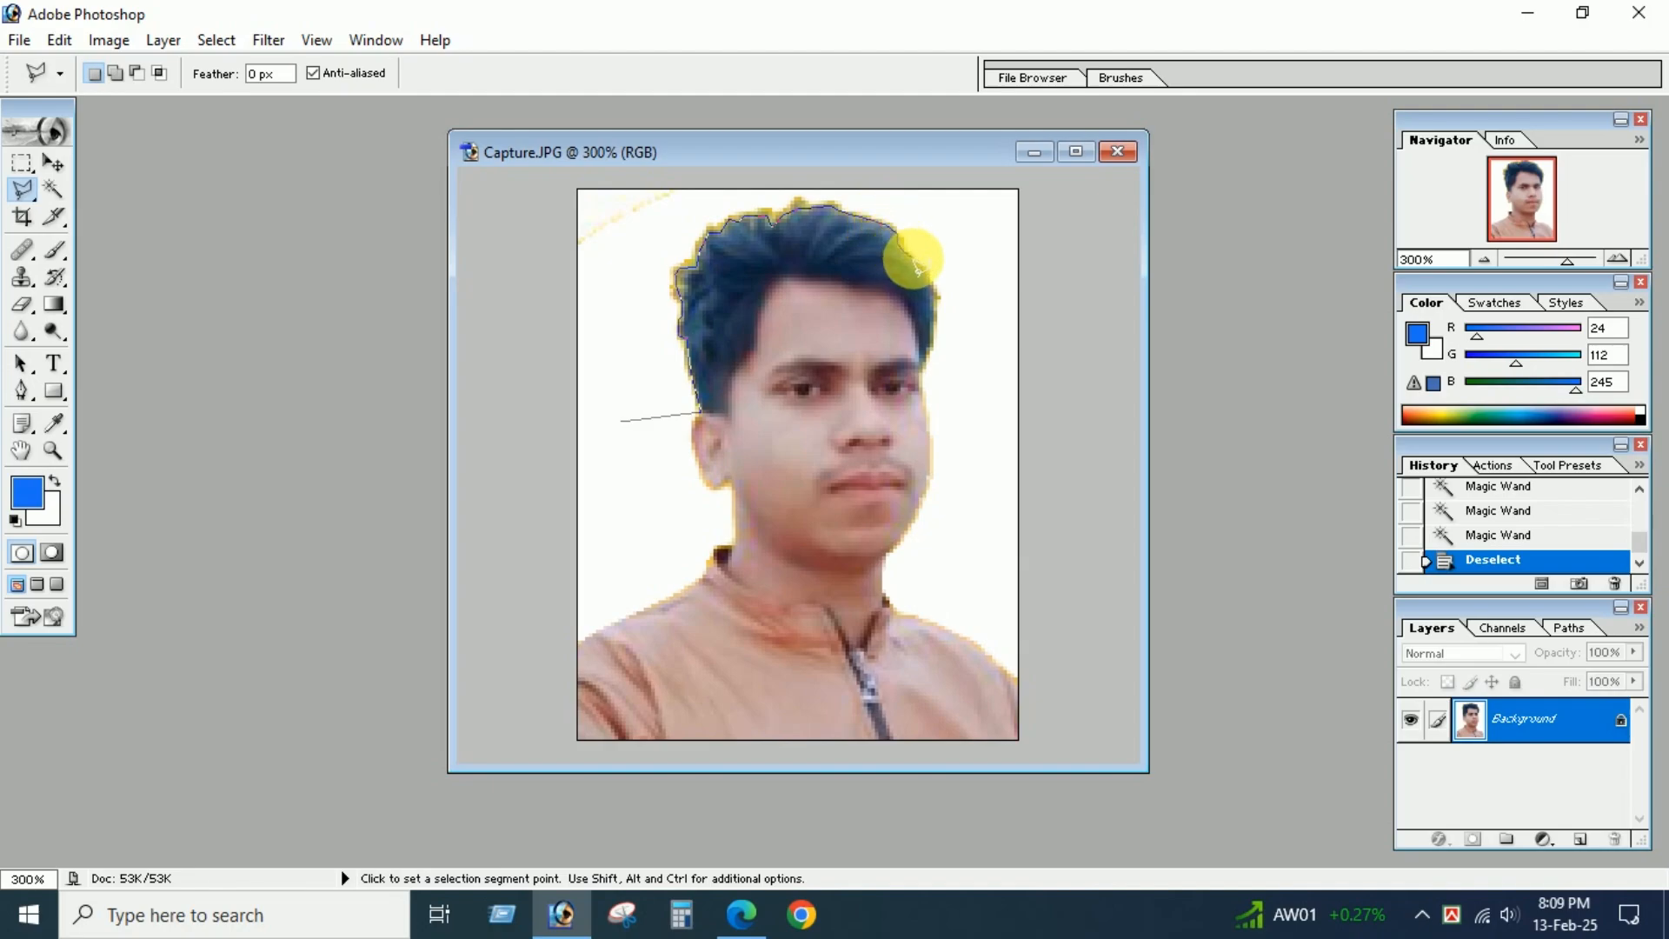
click(926, 270)
click(934, 303)
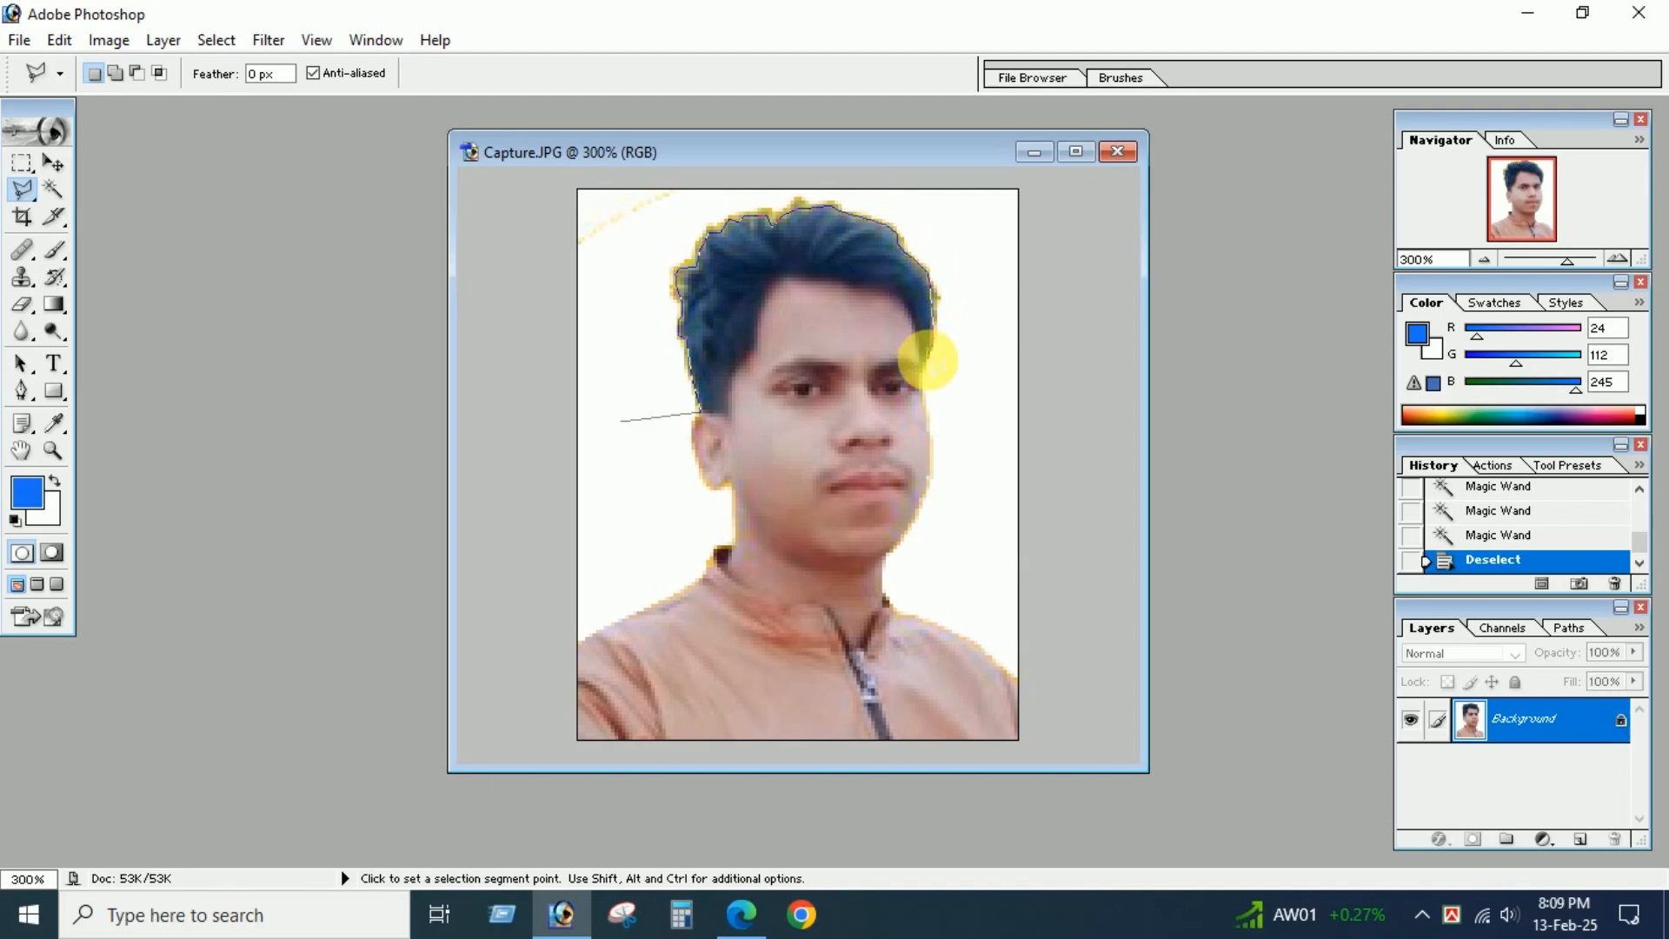
click(923, 376)
click(966, 410)
click(1062, 392)
click(1112, 179)
click(463, 100)
click(448, 271)
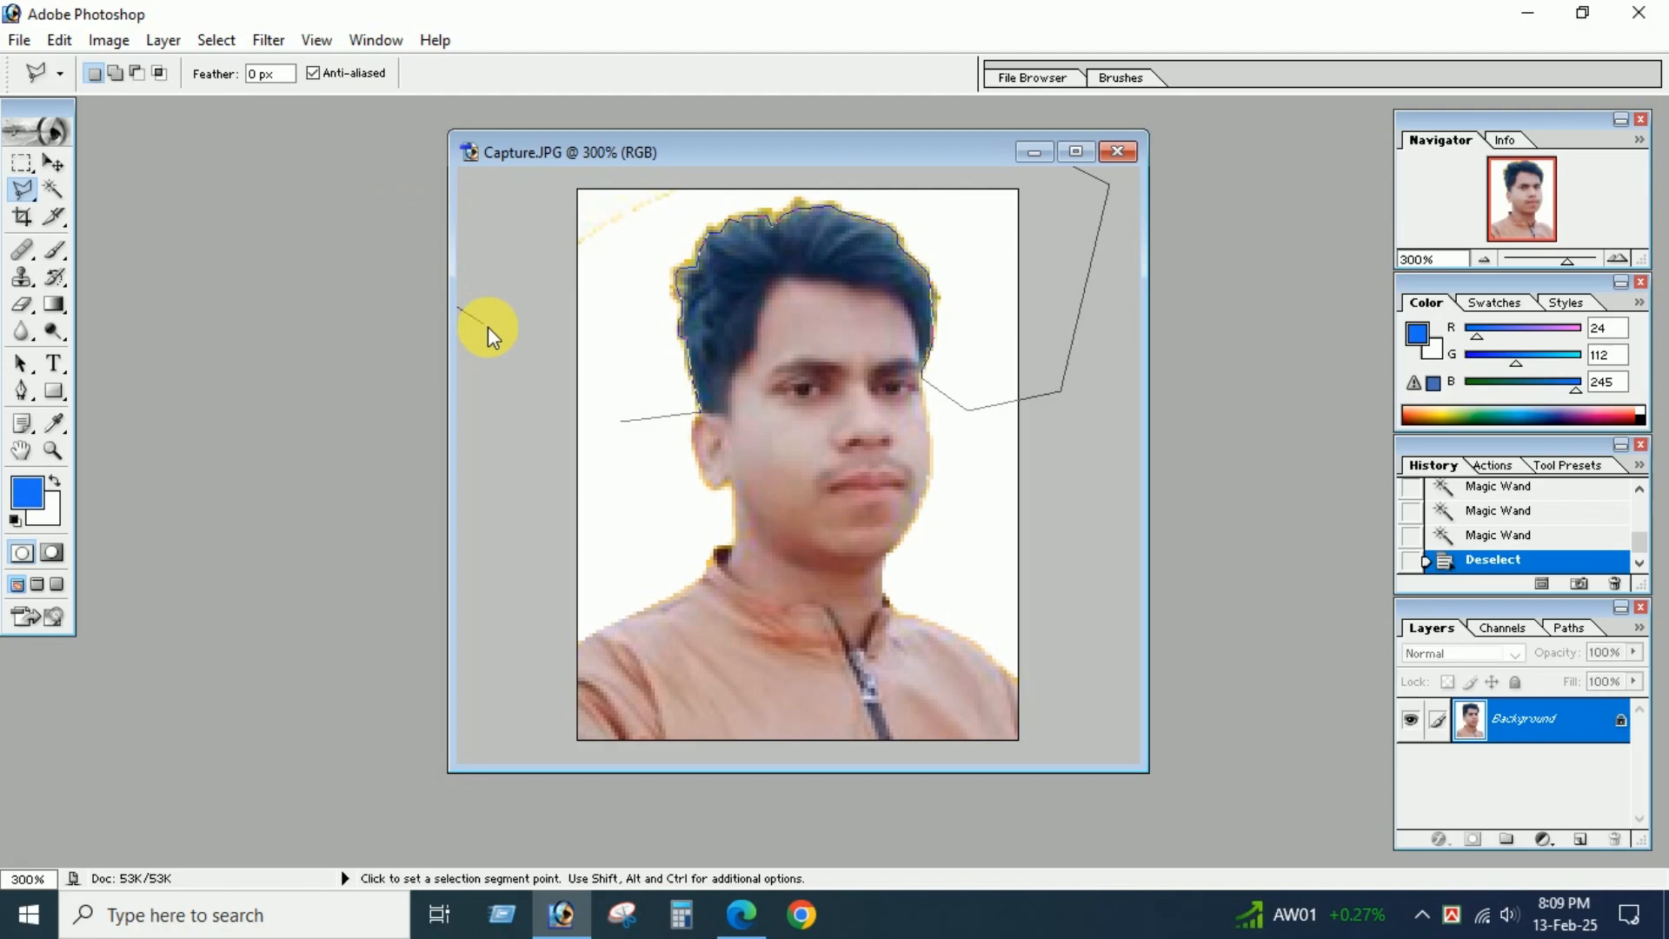
click(620, 422)
key(Delete)
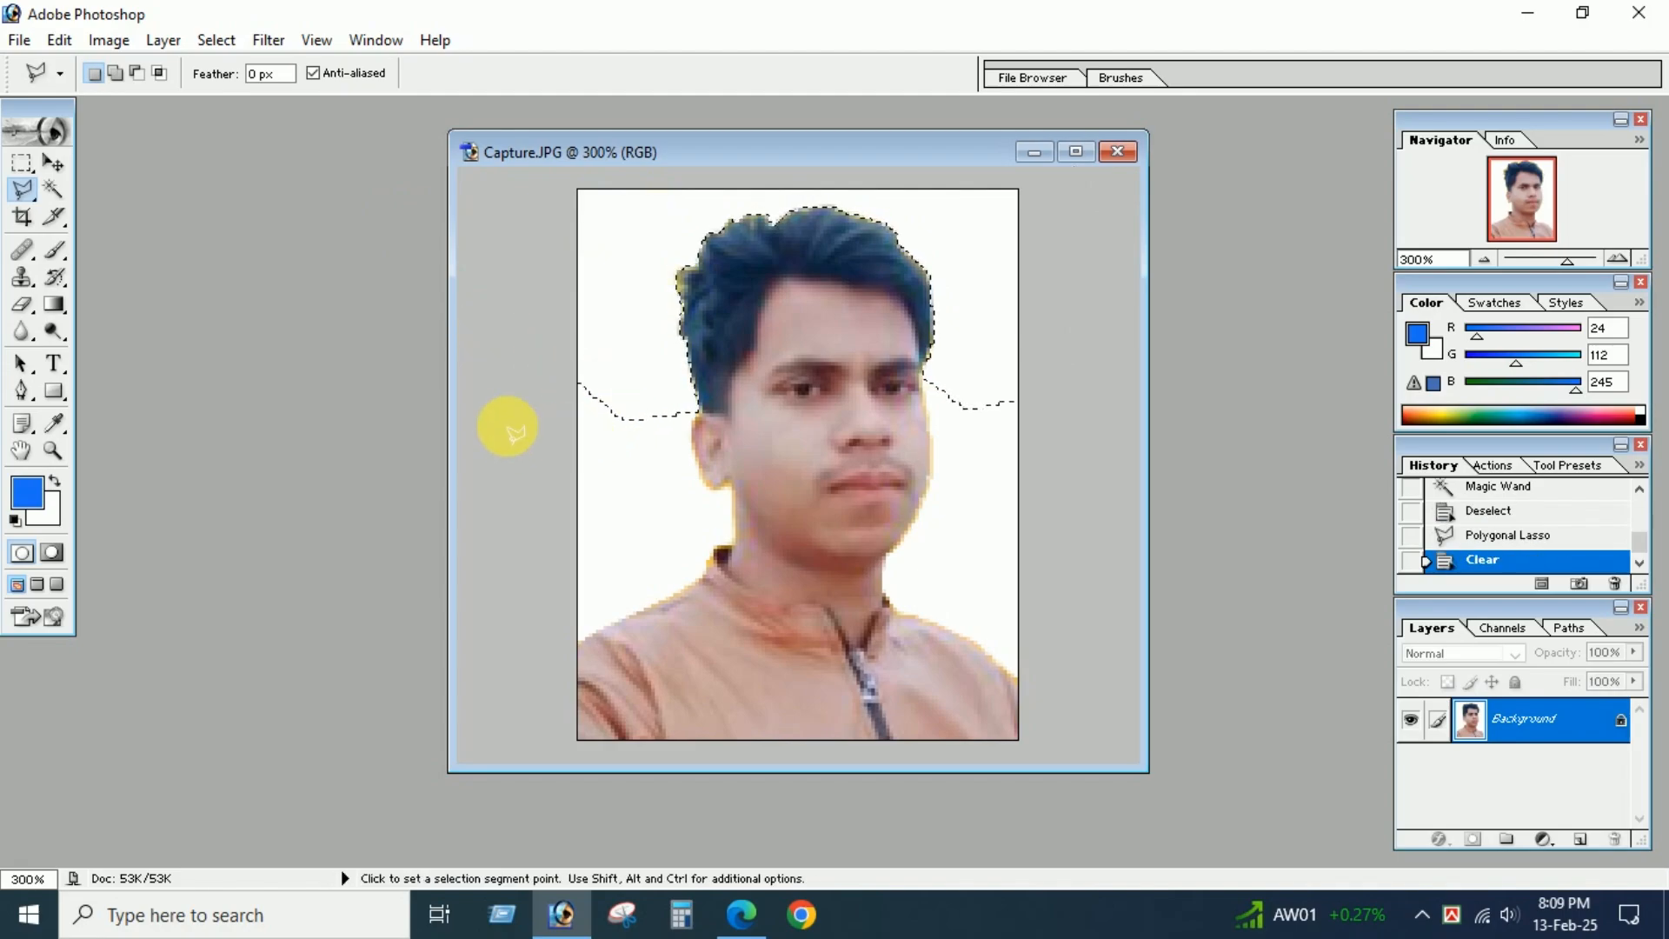
click(21, 163)
click(709, 209)
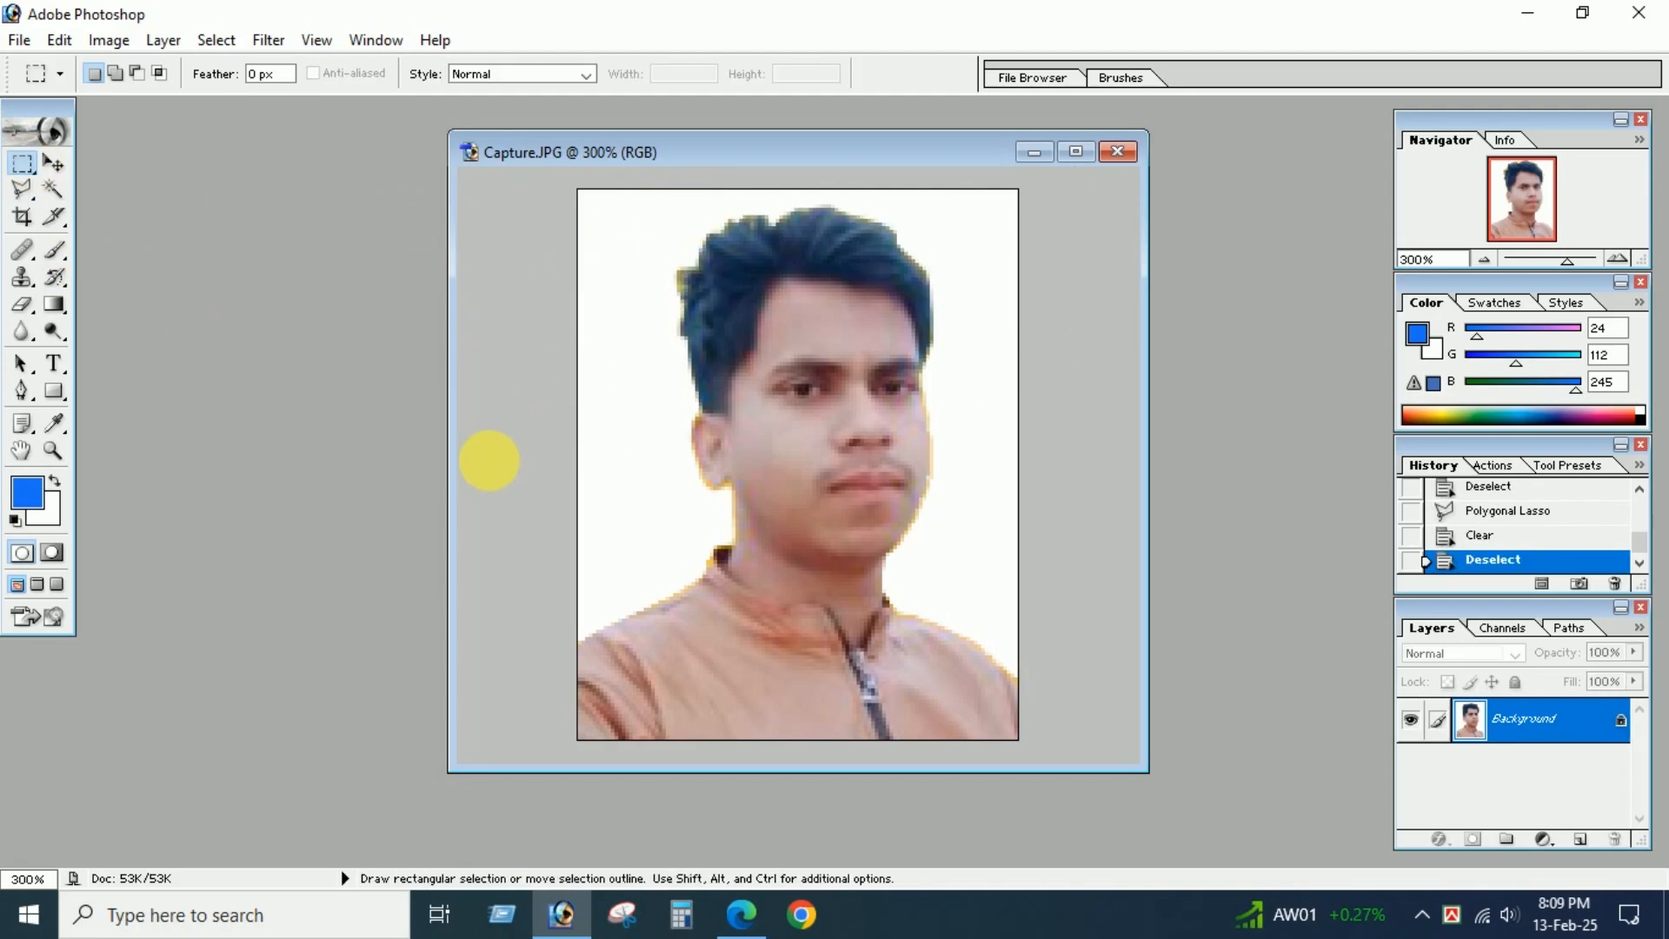
Increase the photo's contrast with Levels by moving the black and white input points inward.
key(ctrl+minus)
key(ctrl+minus)
key(ctrl+minus)
key(ctrl+l)
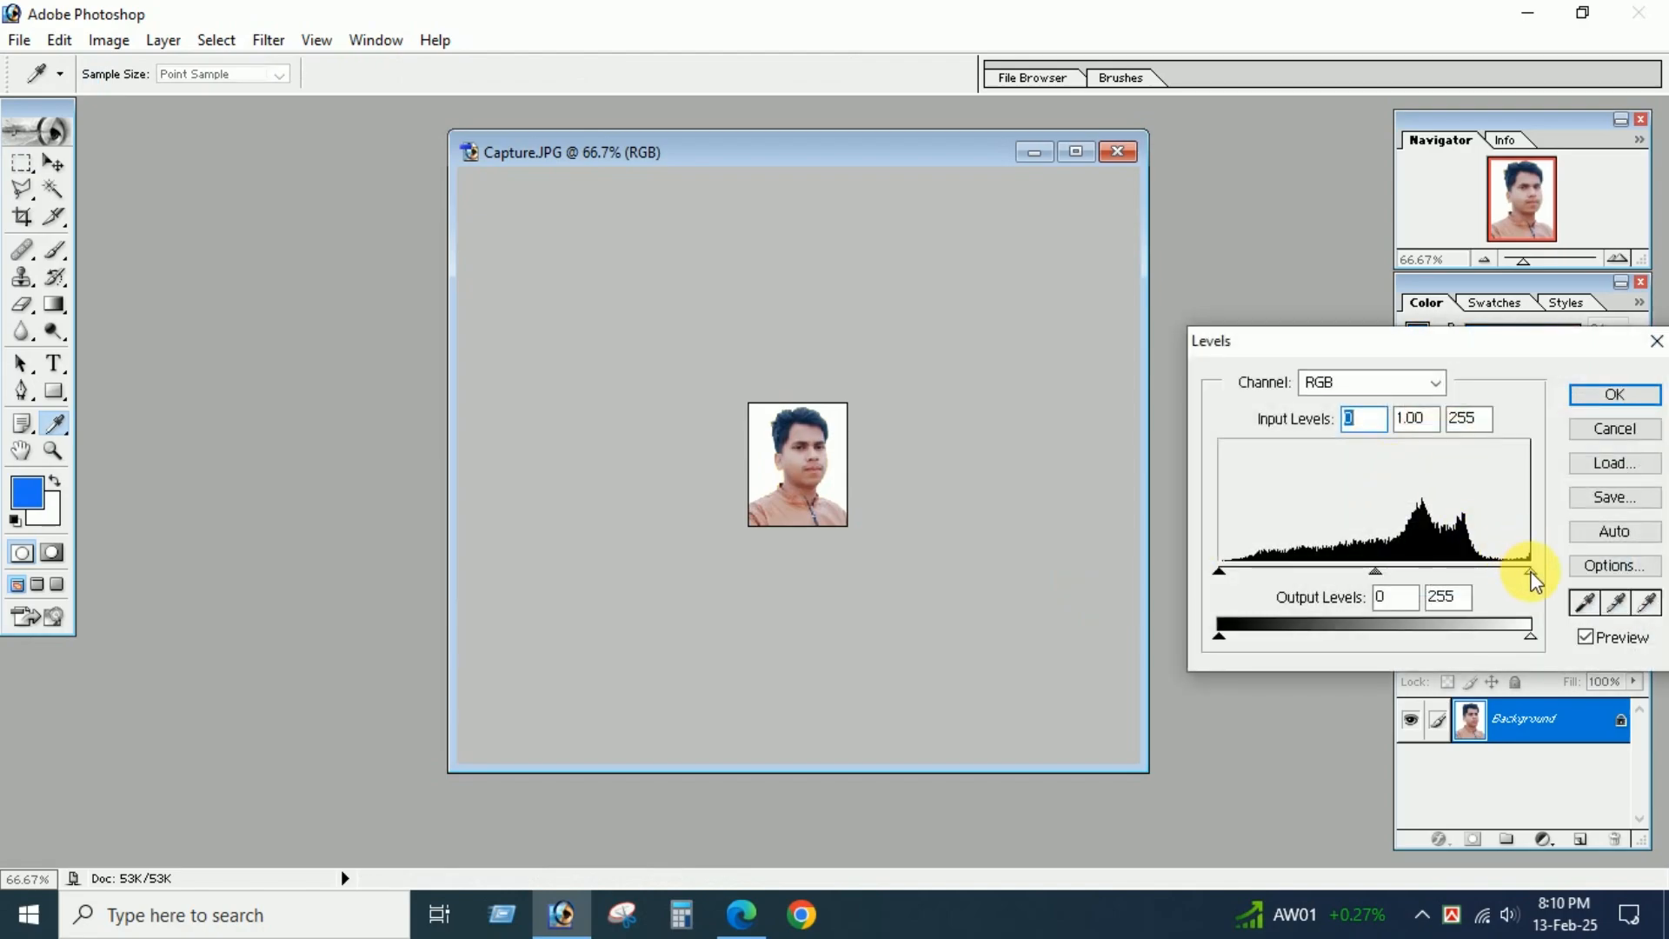
drag(1524, 566, 1516, 571)
drag(1204, 583, 1249, 566)
key(Return)
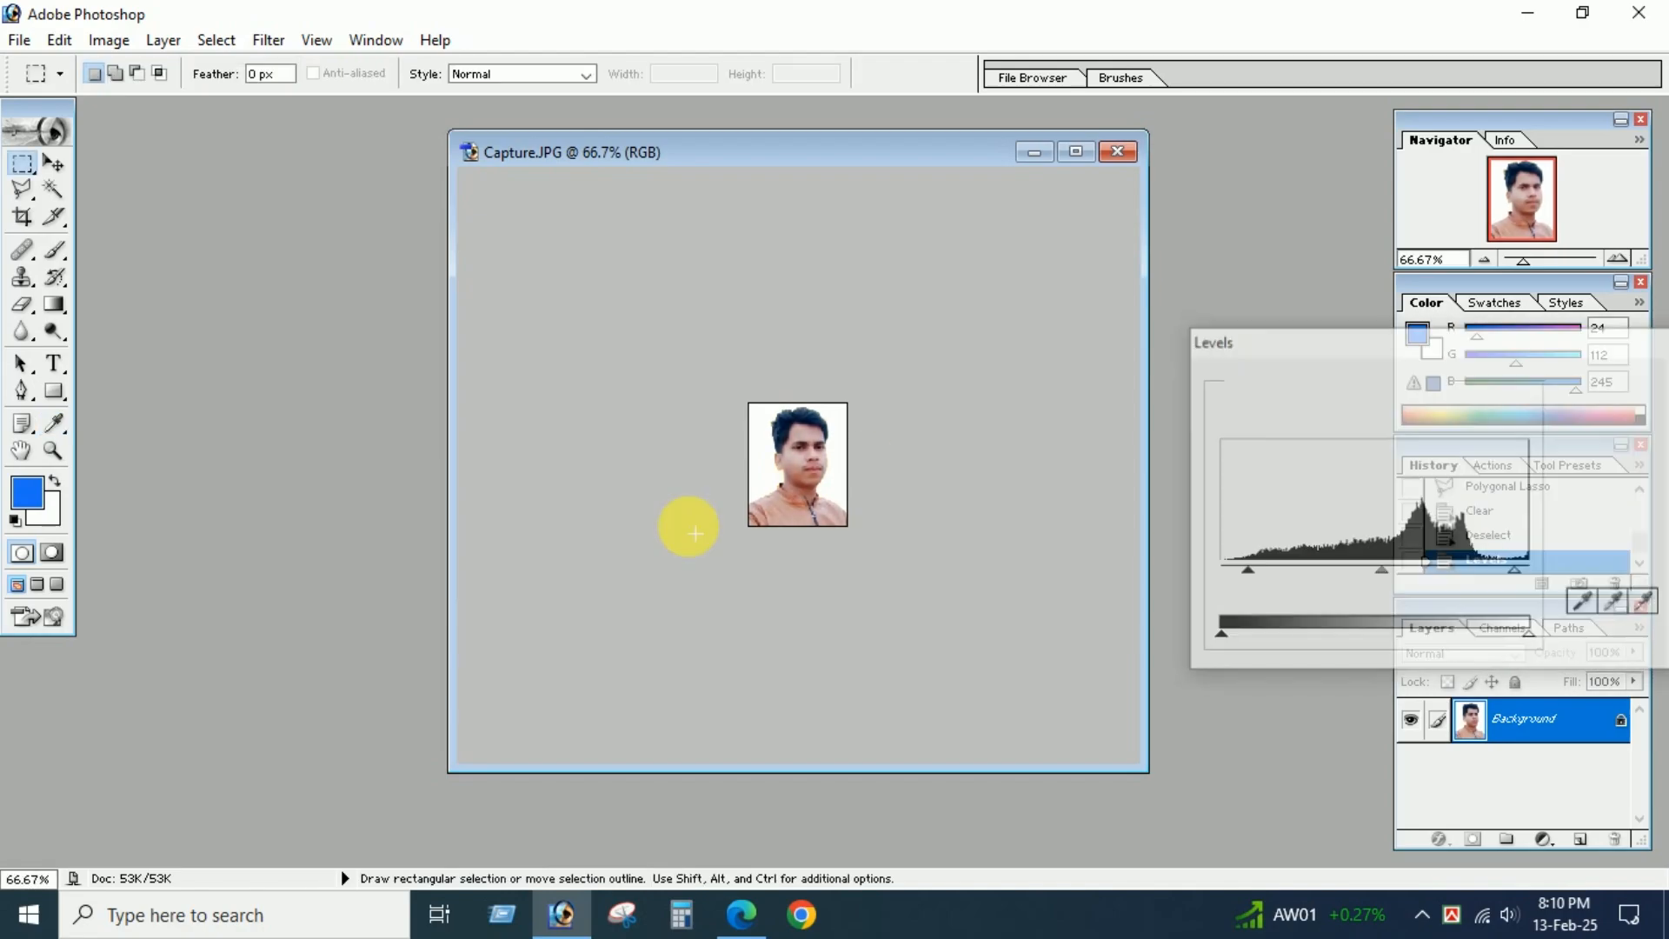
Save the edited photo as a JPEG on the Desktop, named after the applicant.
click(19, 40)
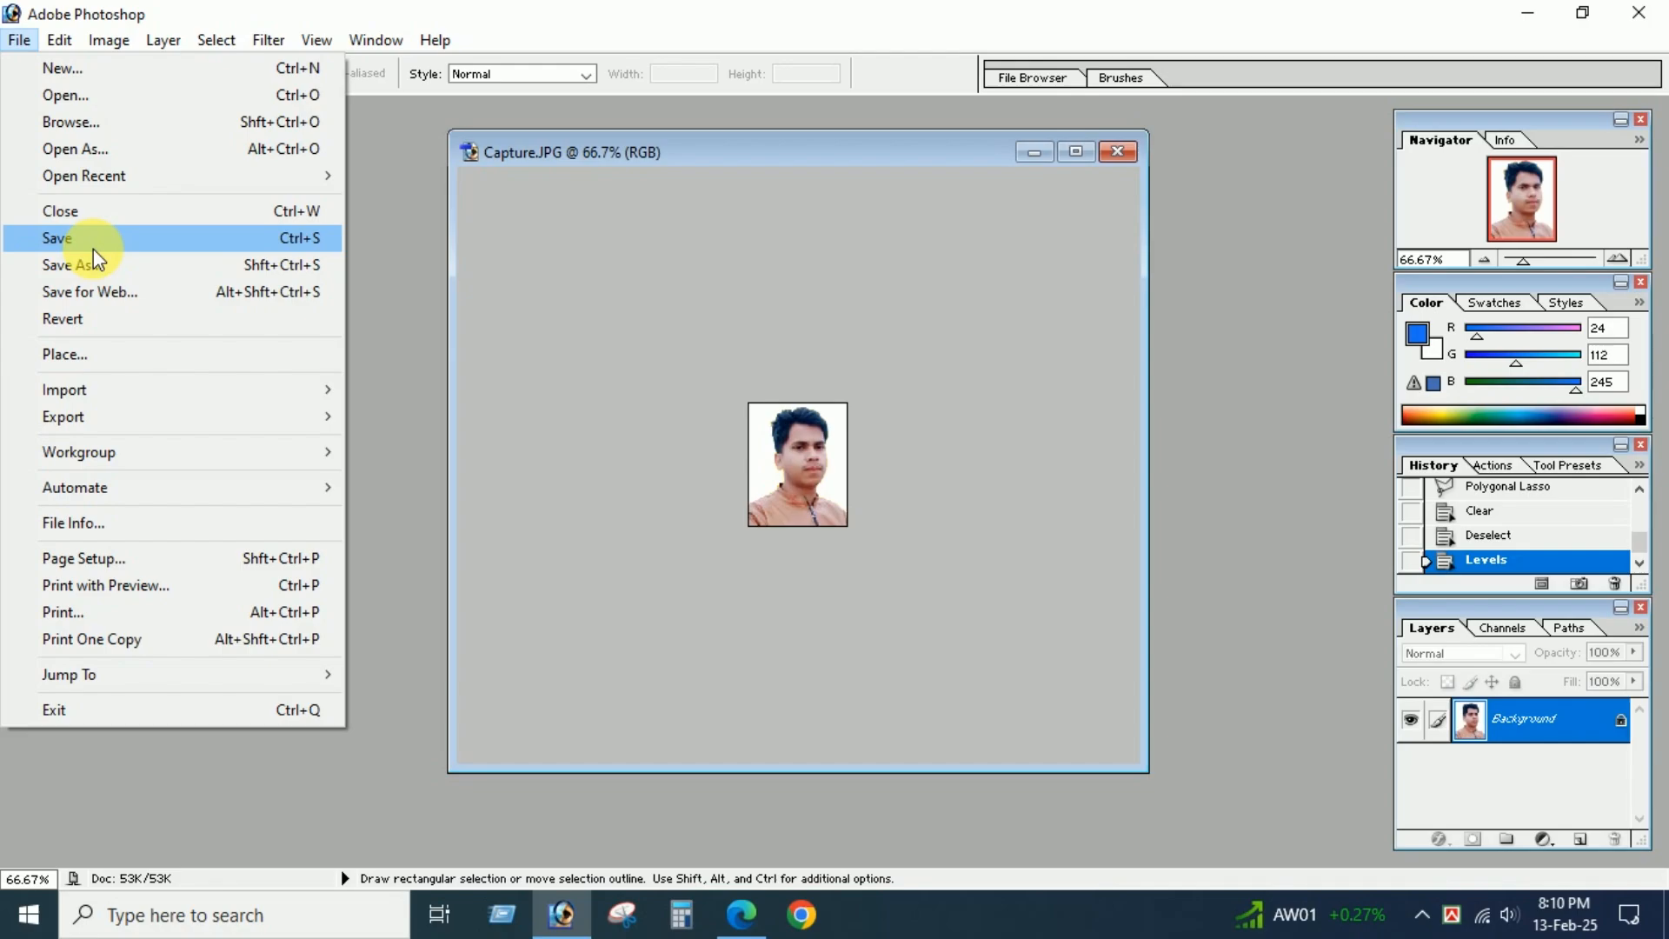
click(144, 264)
click(159, 247)
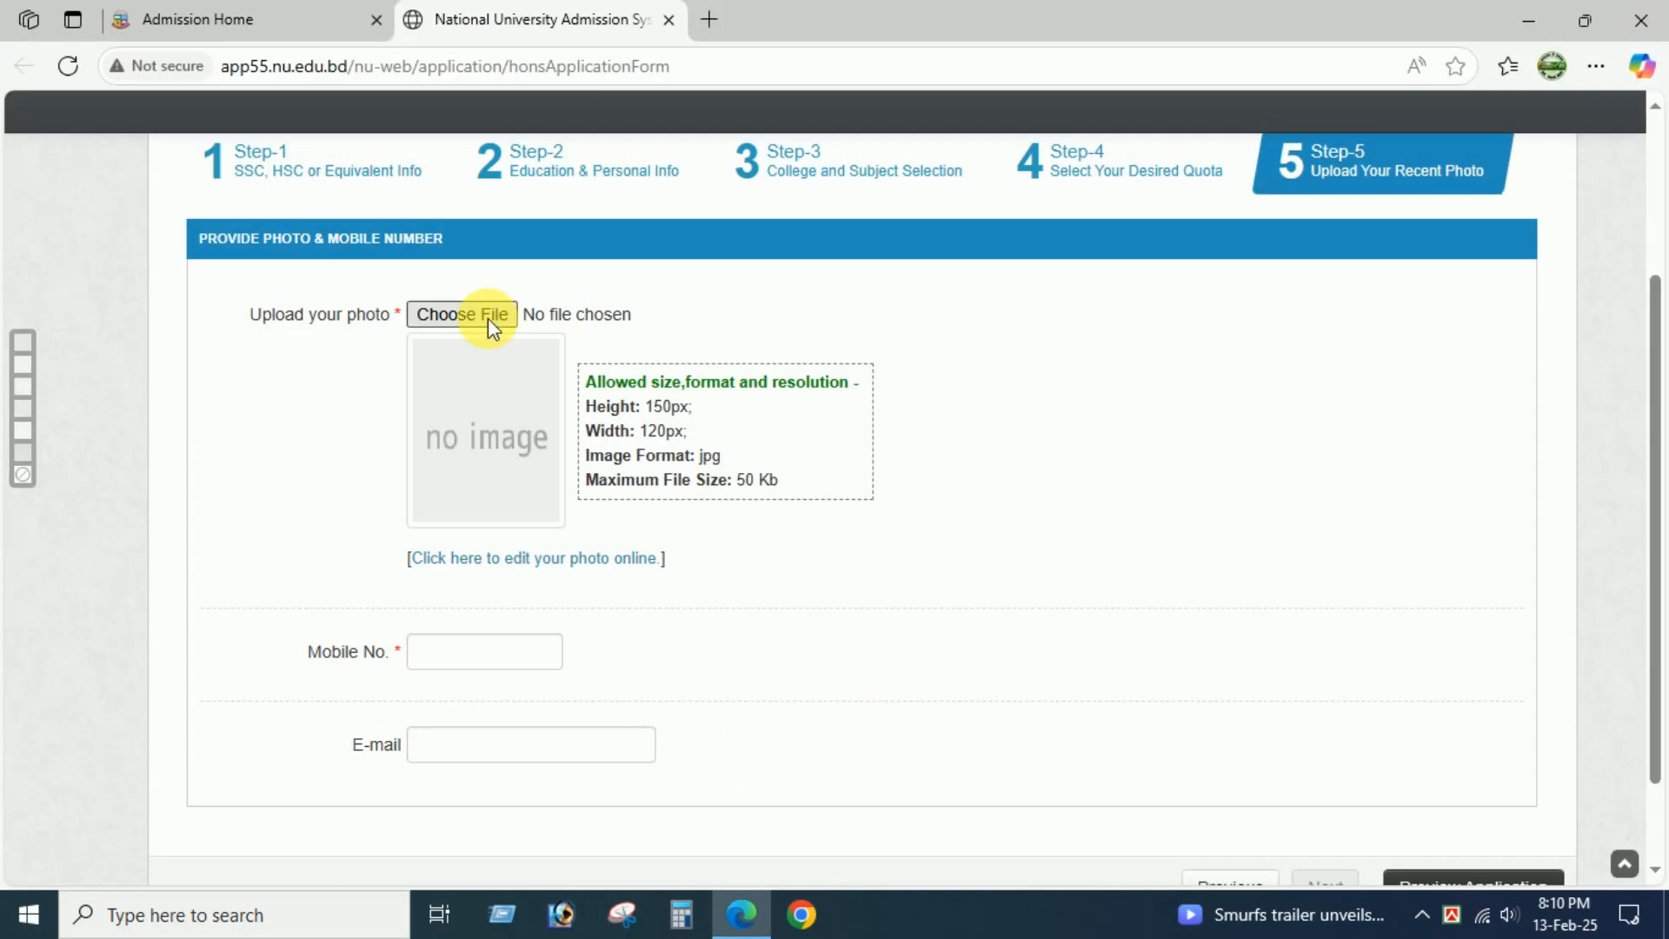
Switch to the admission form in Edge and upload the applicant's edited JPEG photo from the Desktop.
click(489, 320)
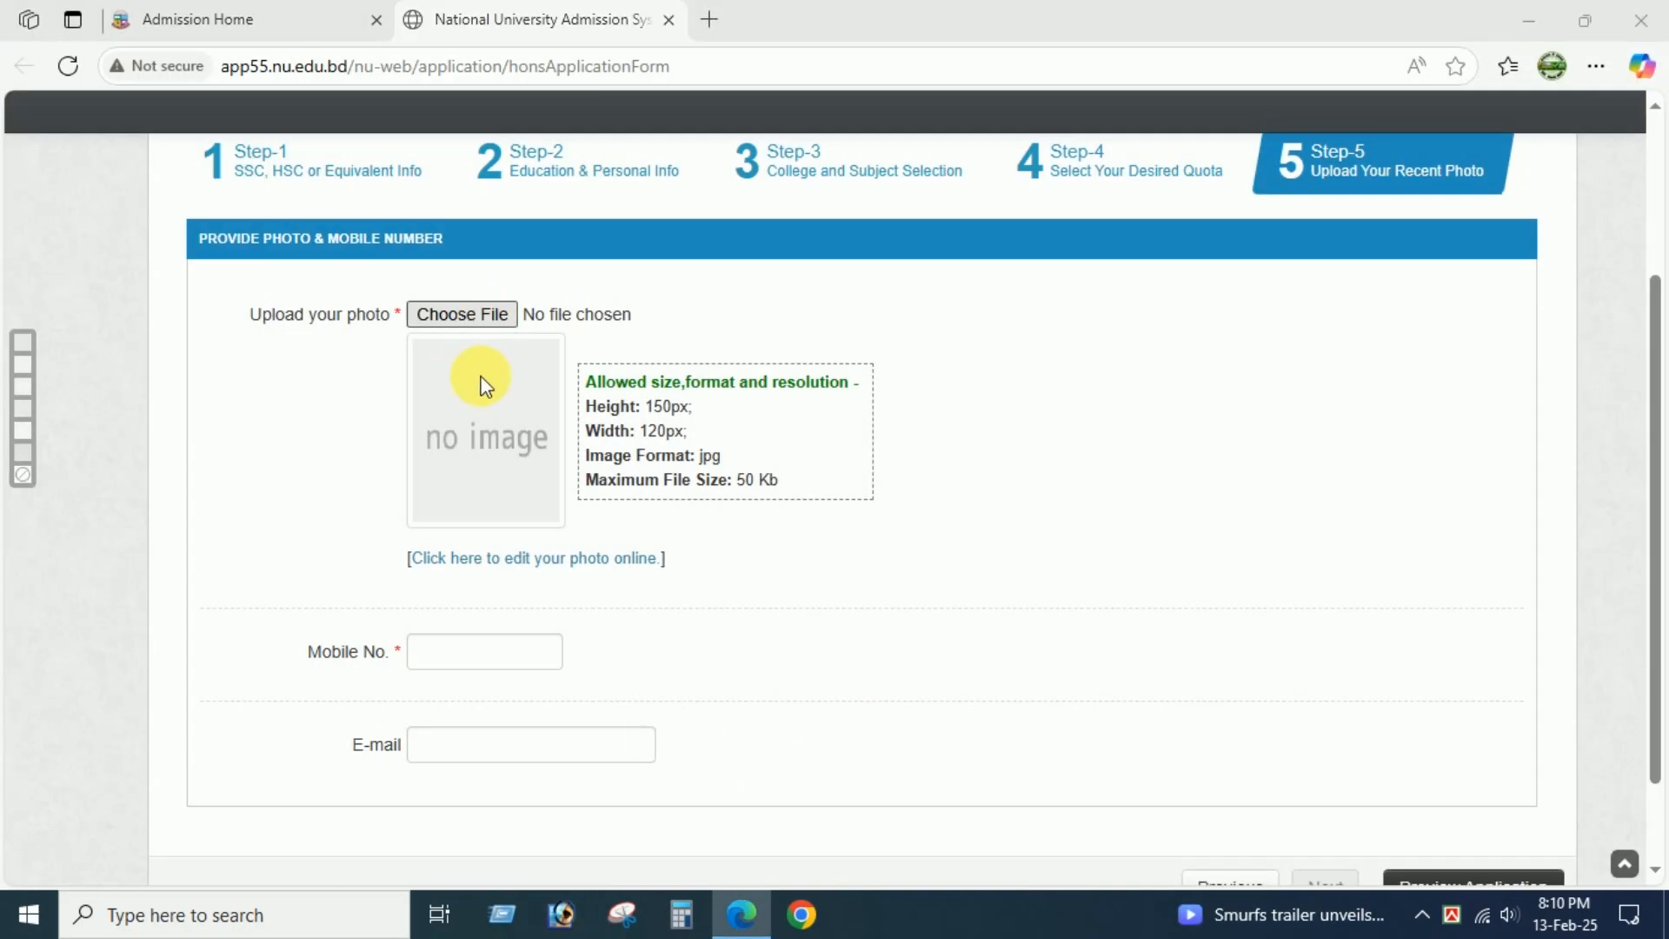
click(113, 201)
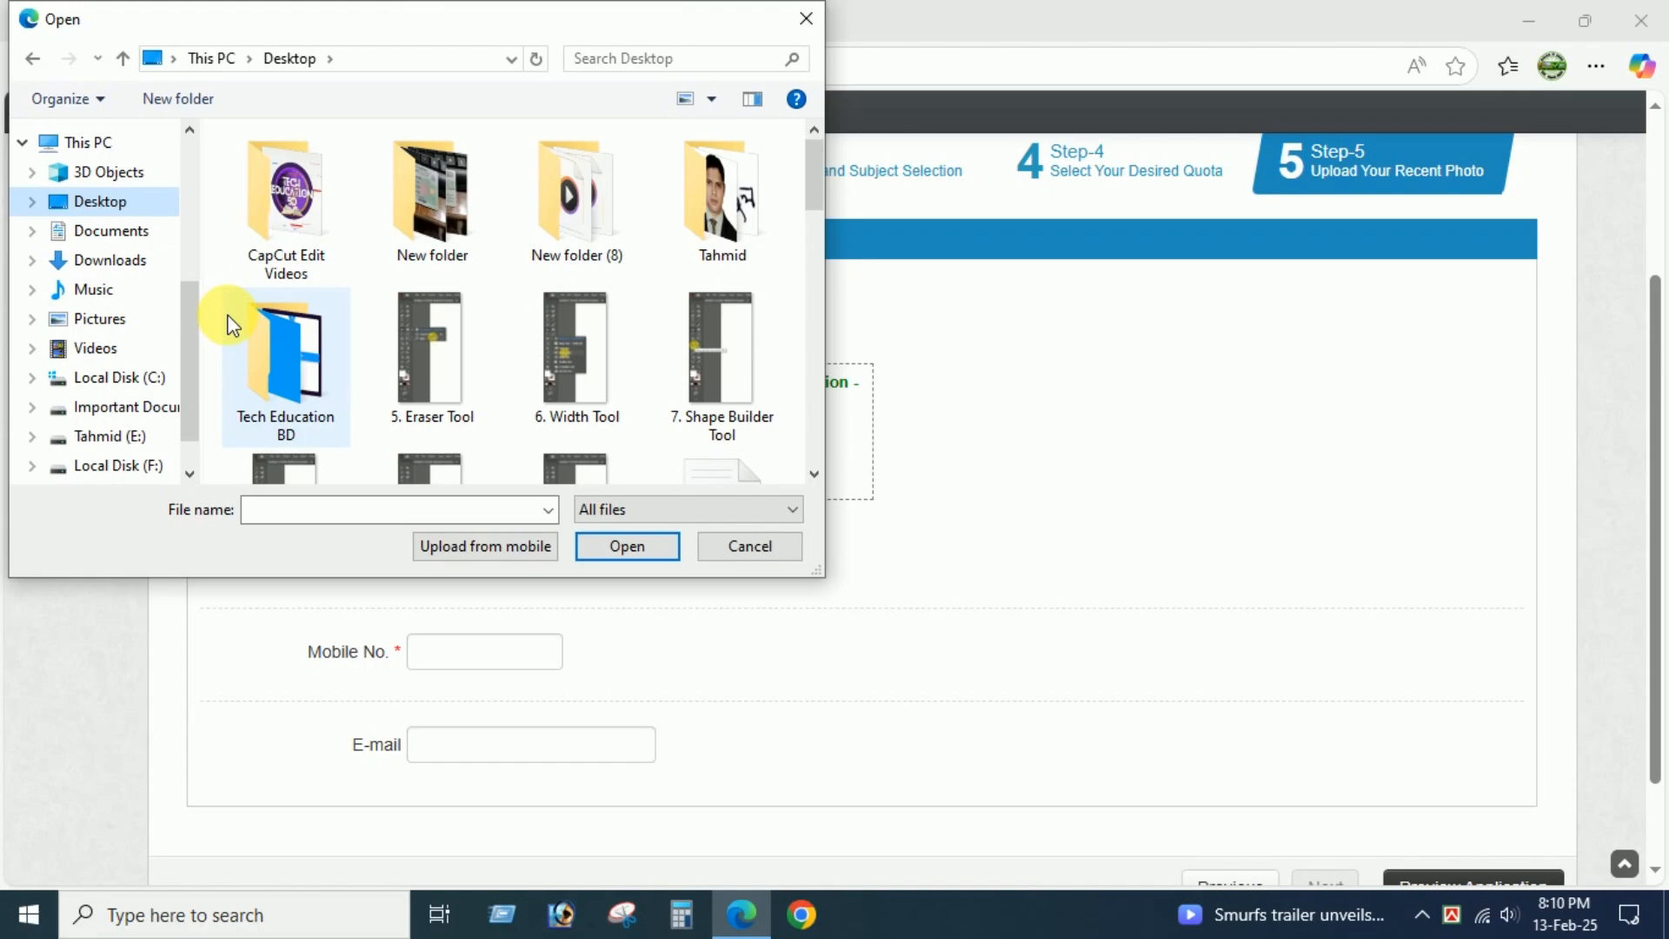
scroll(753, 374, down, 5)
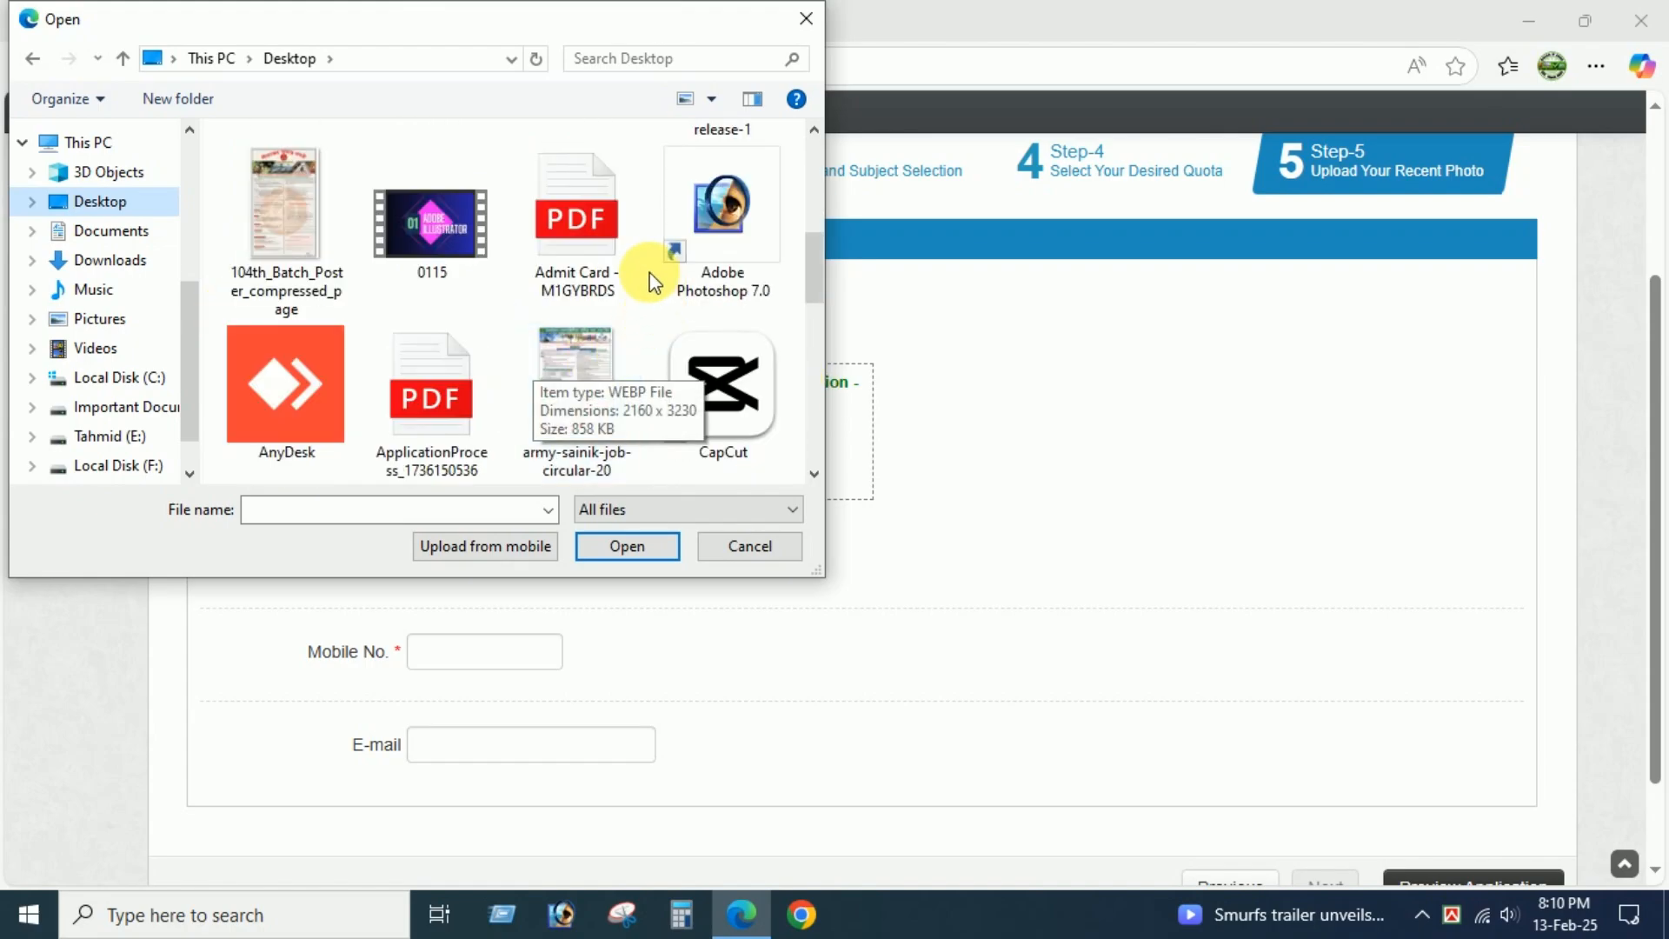
scroll(463, 336, down, 1)
scroll(496, 360, down, 3)
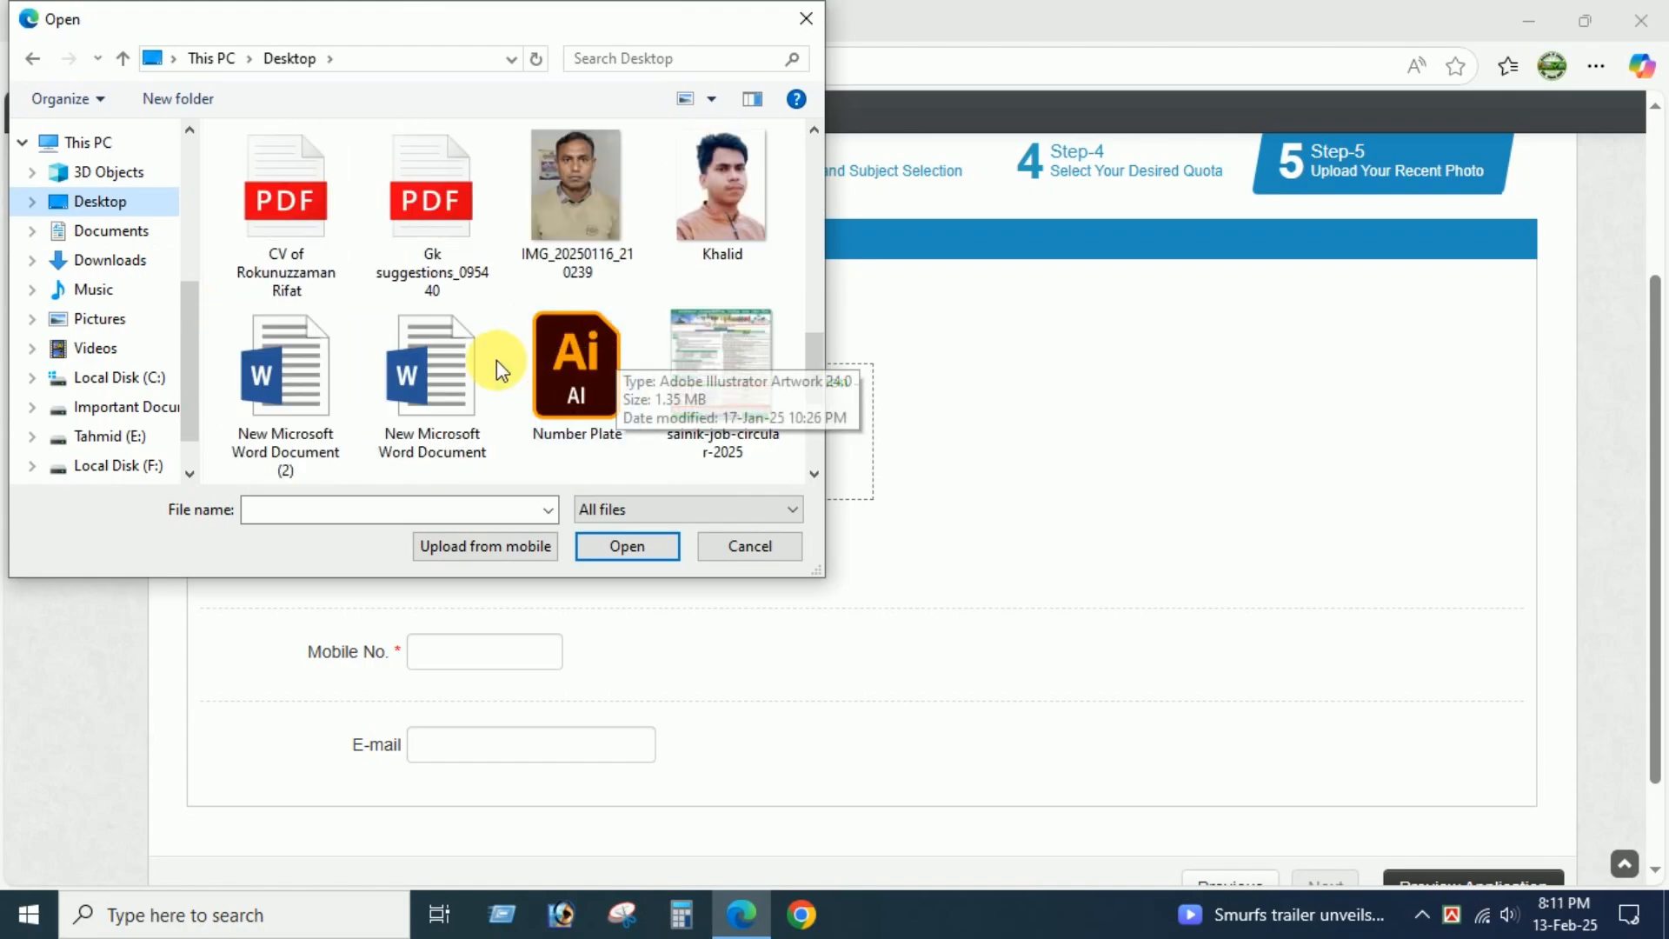
click(729, 185)
click(638, 539)
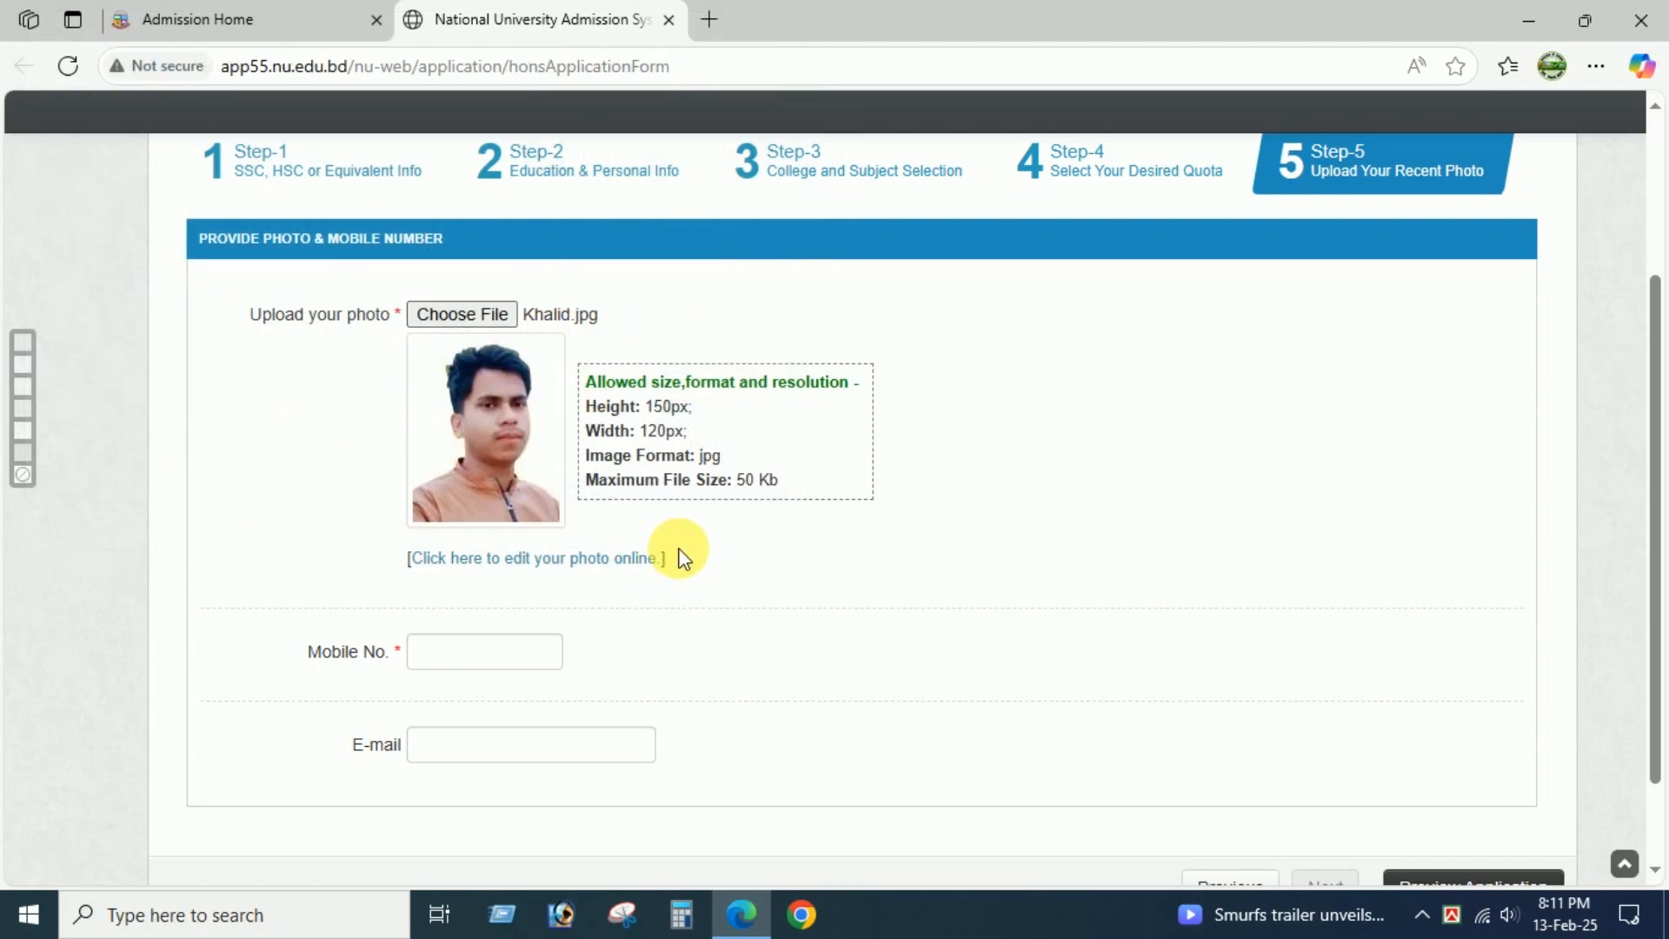
Enter the applicant's mobile number and open the preview of the application.
scroll(801, 518, down, 2)
click(521, 534)
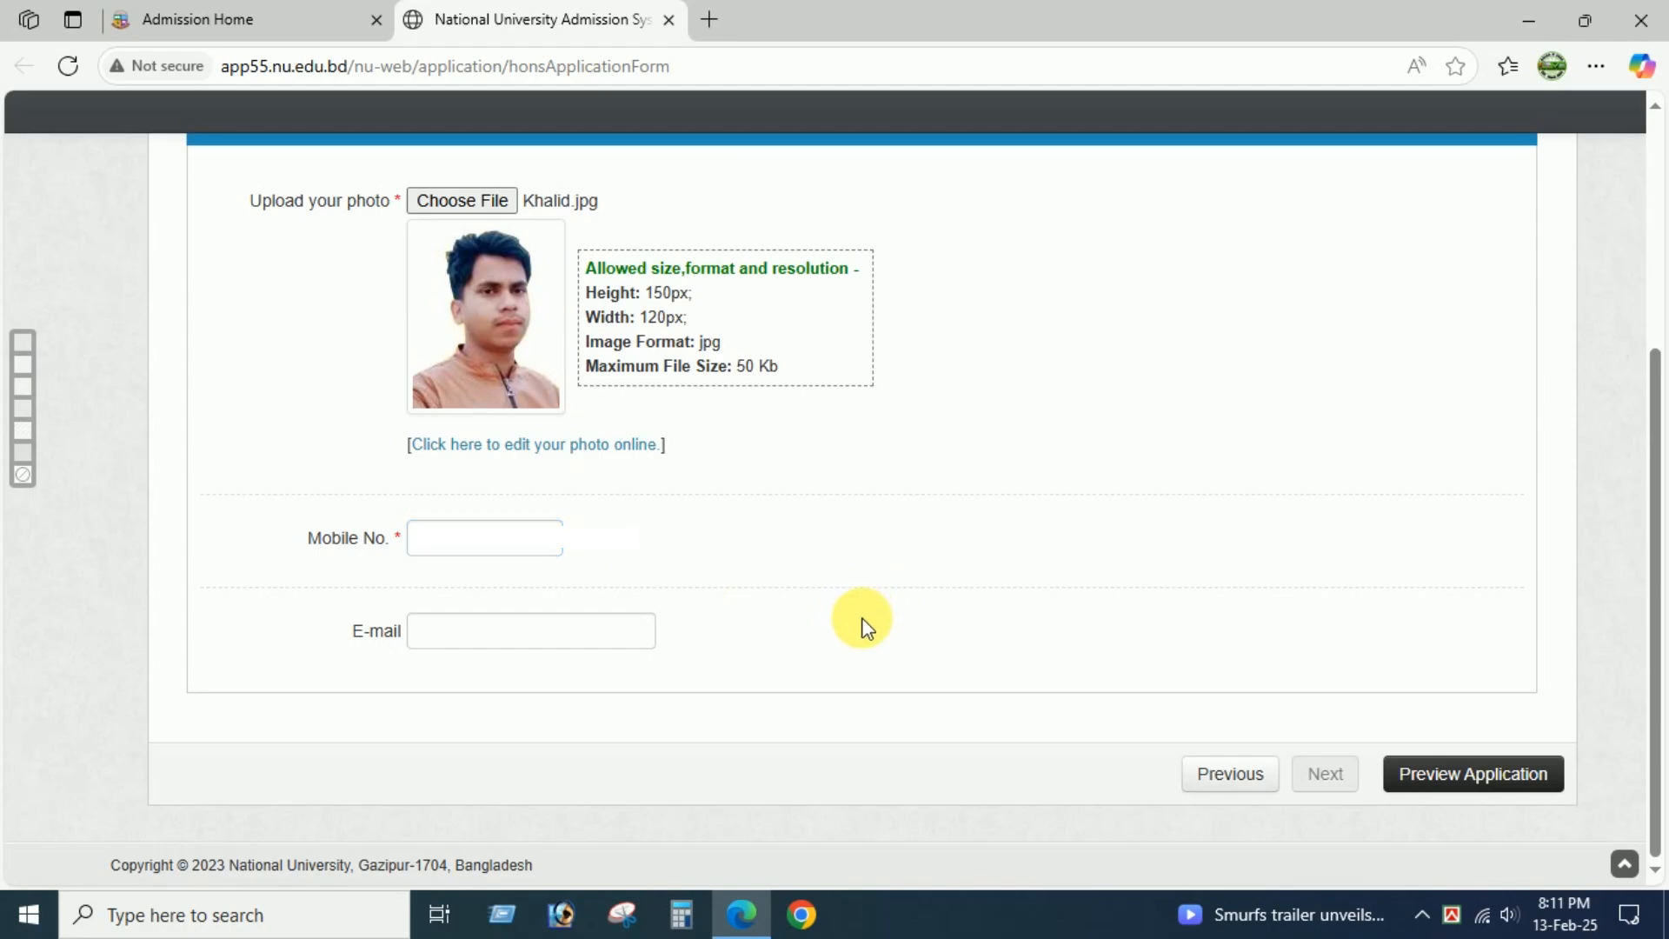
click(1480, 773)
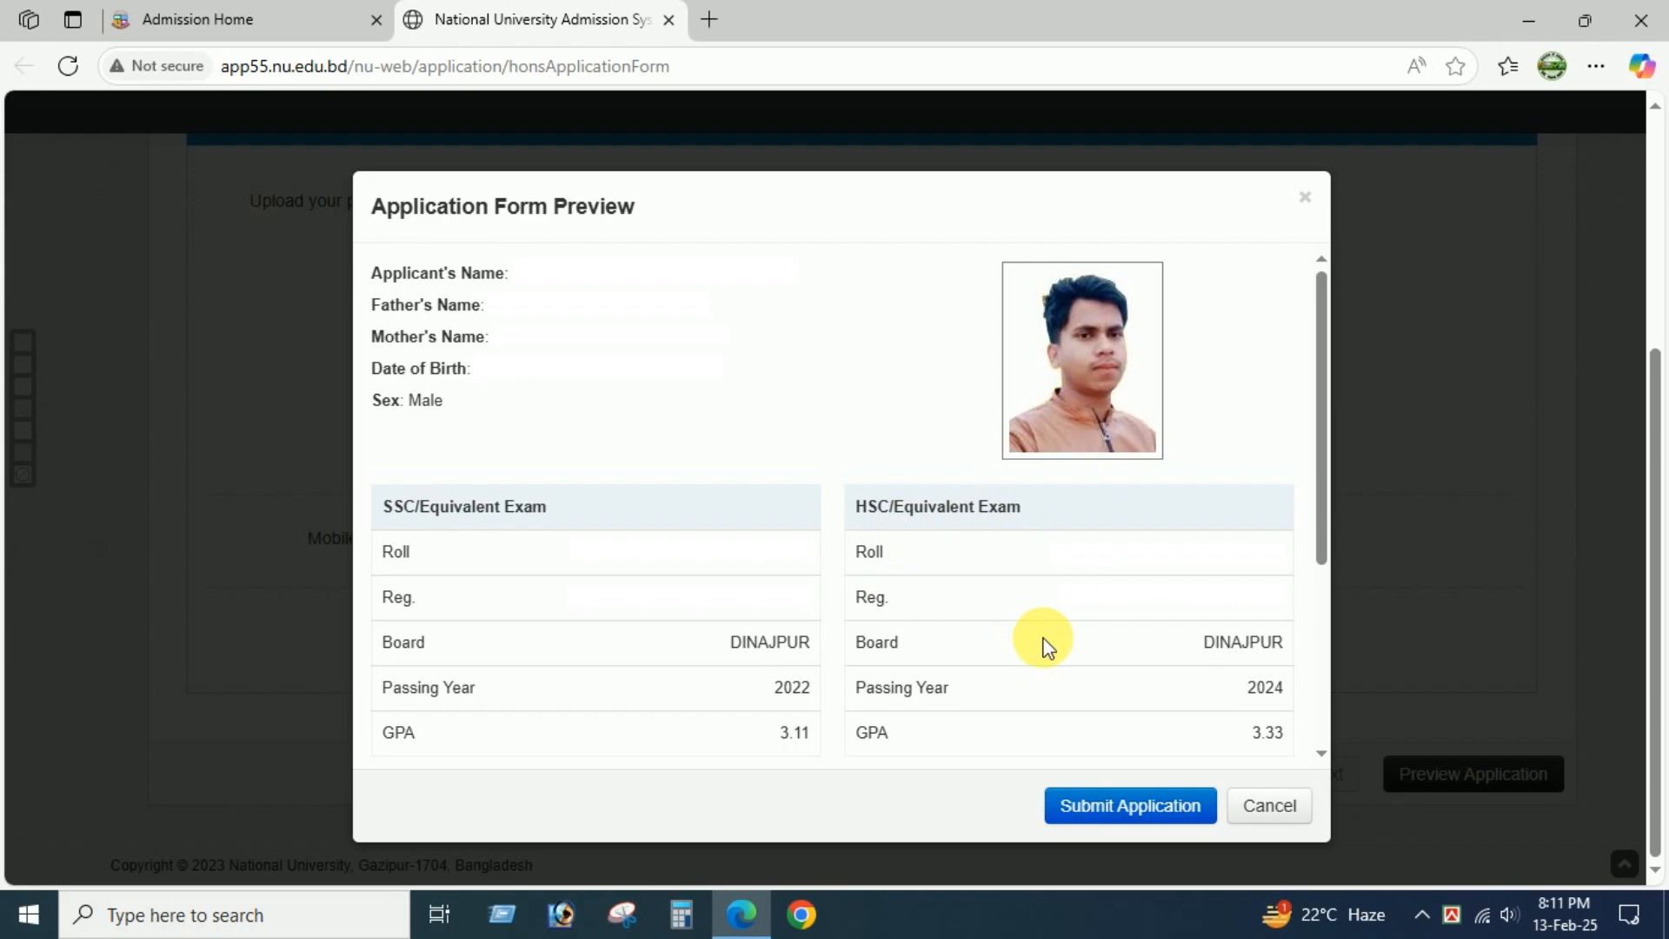
Submit the application and open its downloaded application form PDF.
click(1132, 814)
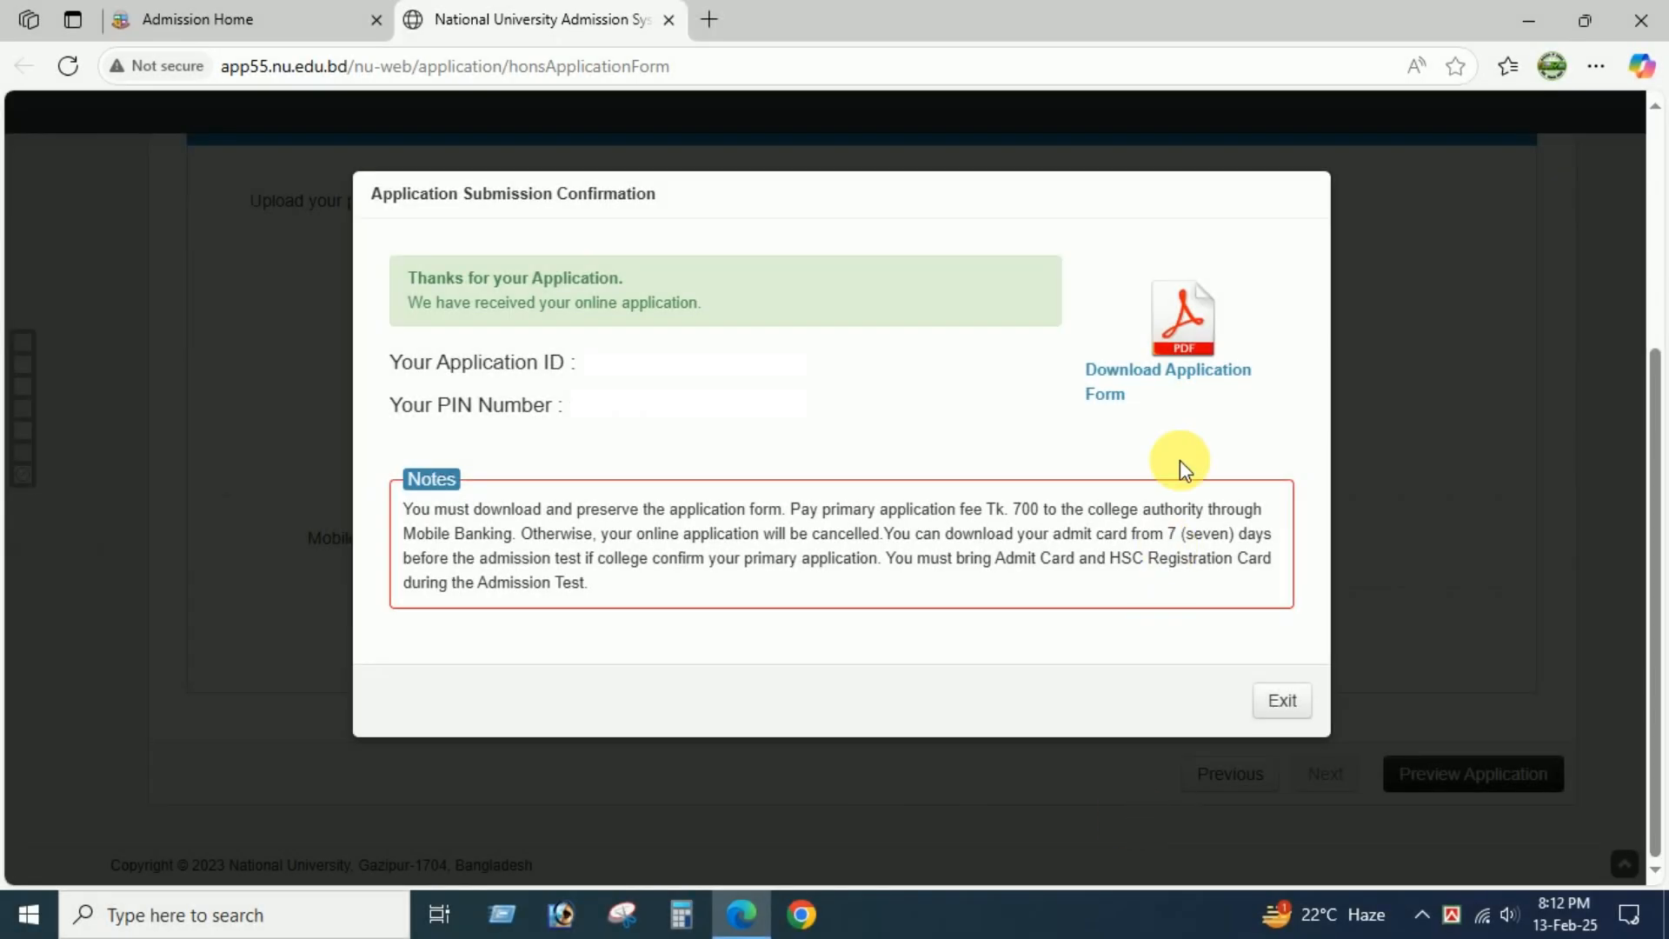
click(1166, 372)
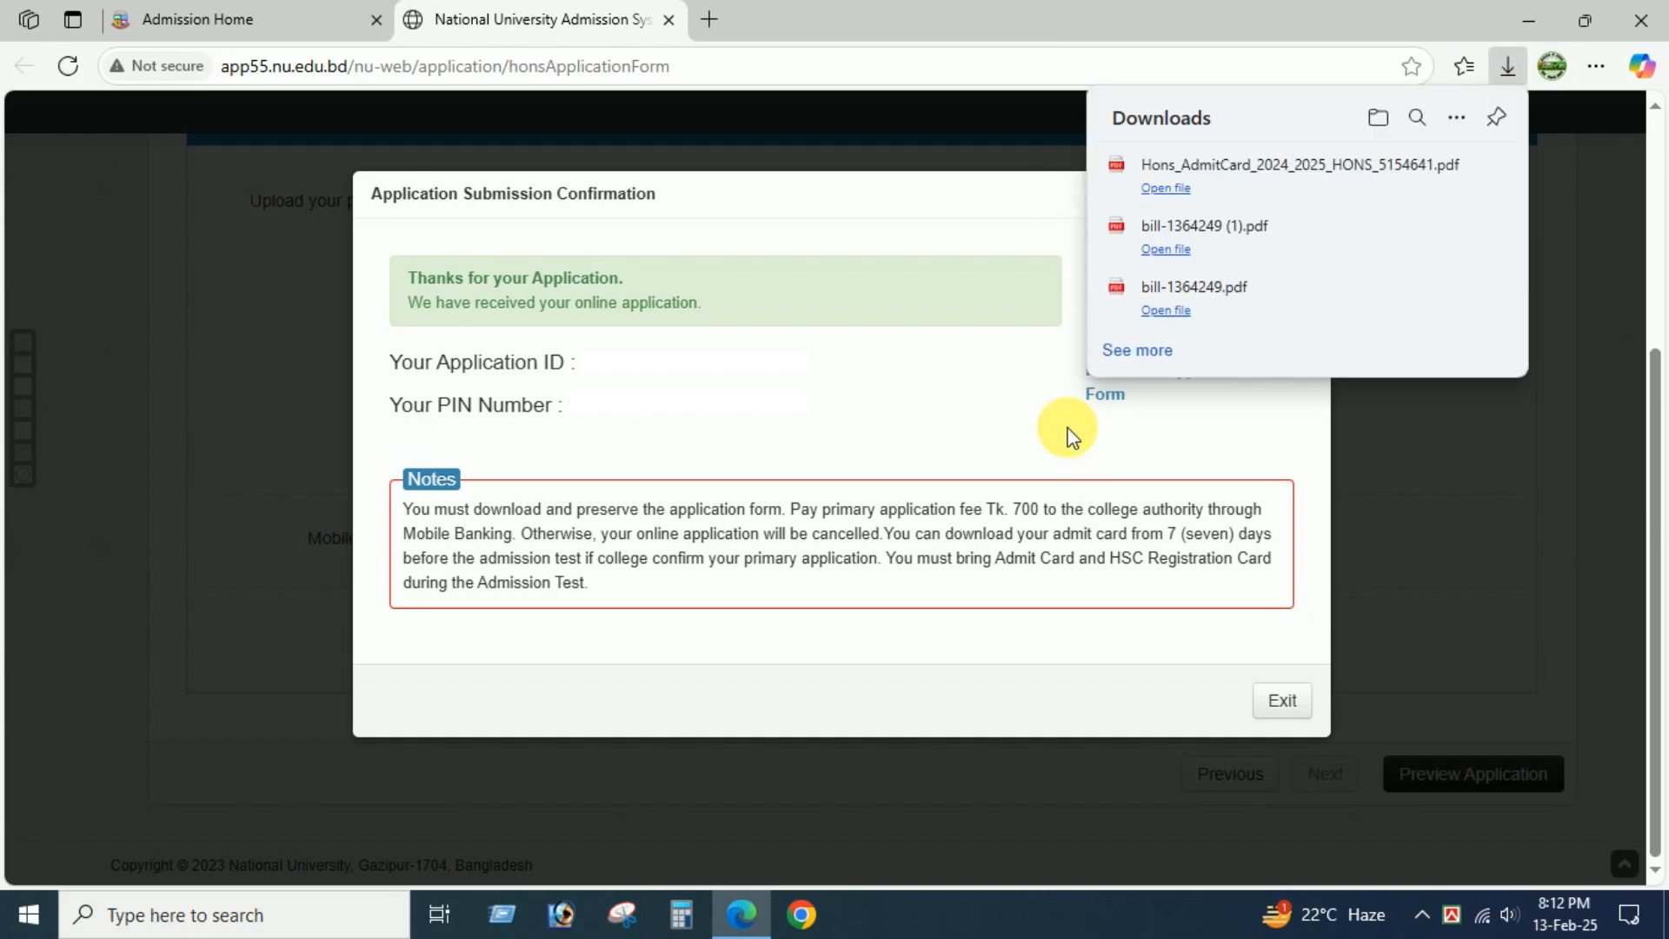
click(1267, 176)
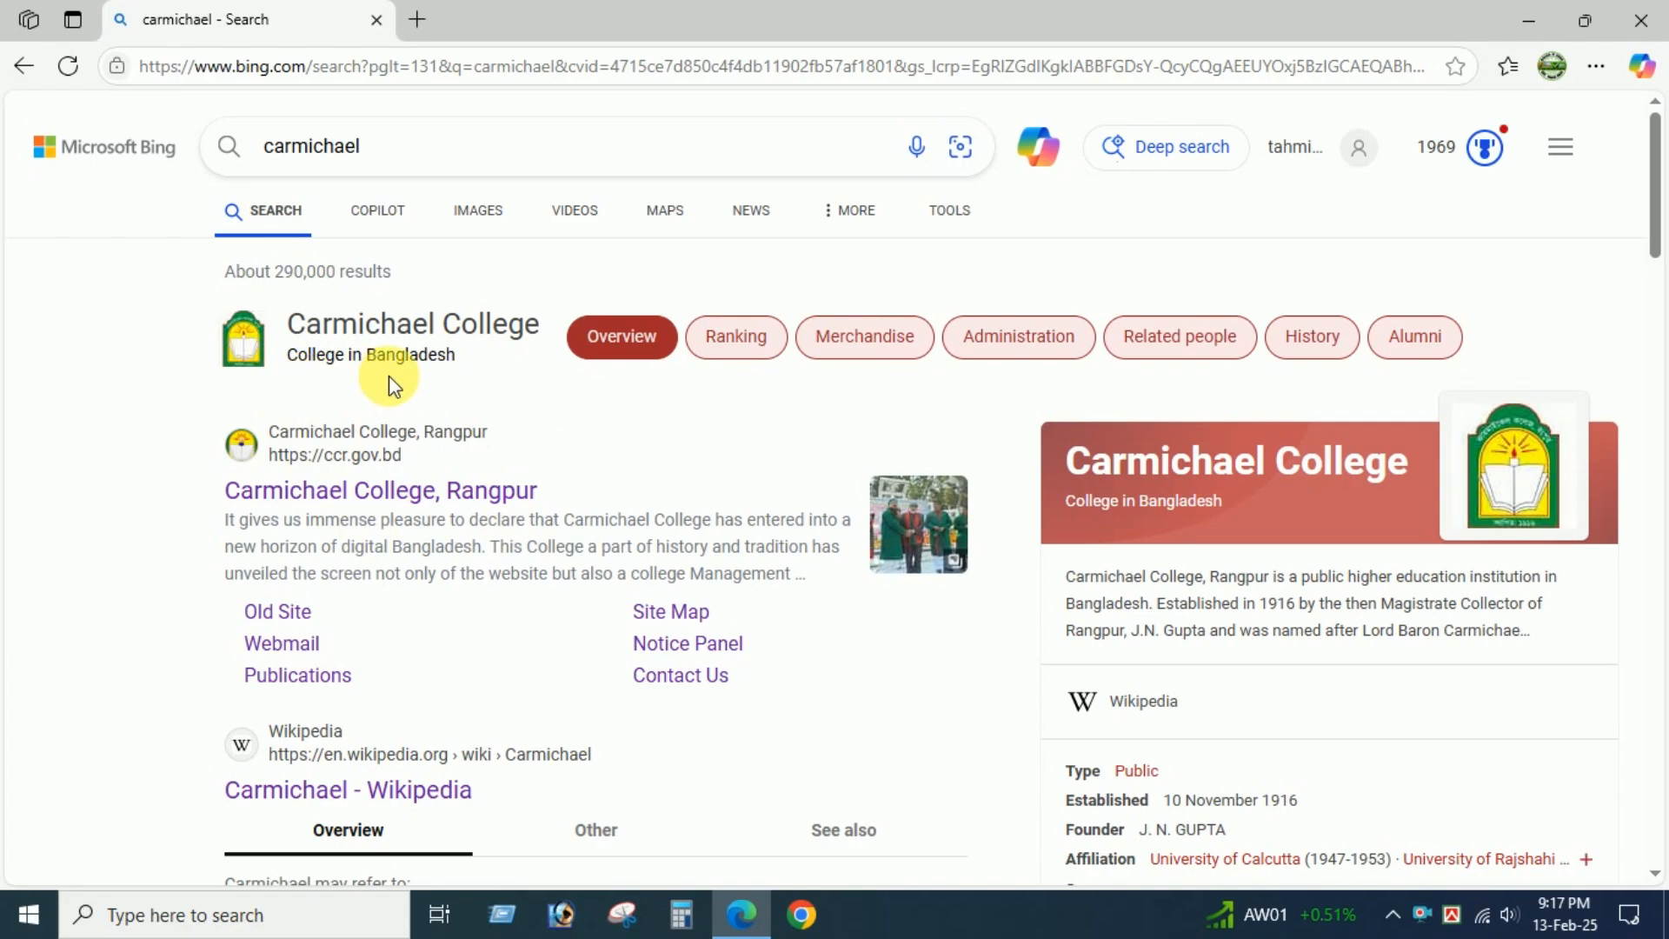
Open the Carmichael College, Rangpur website and its notice on 2024-25 first year Honours admission.
click(431, 506)
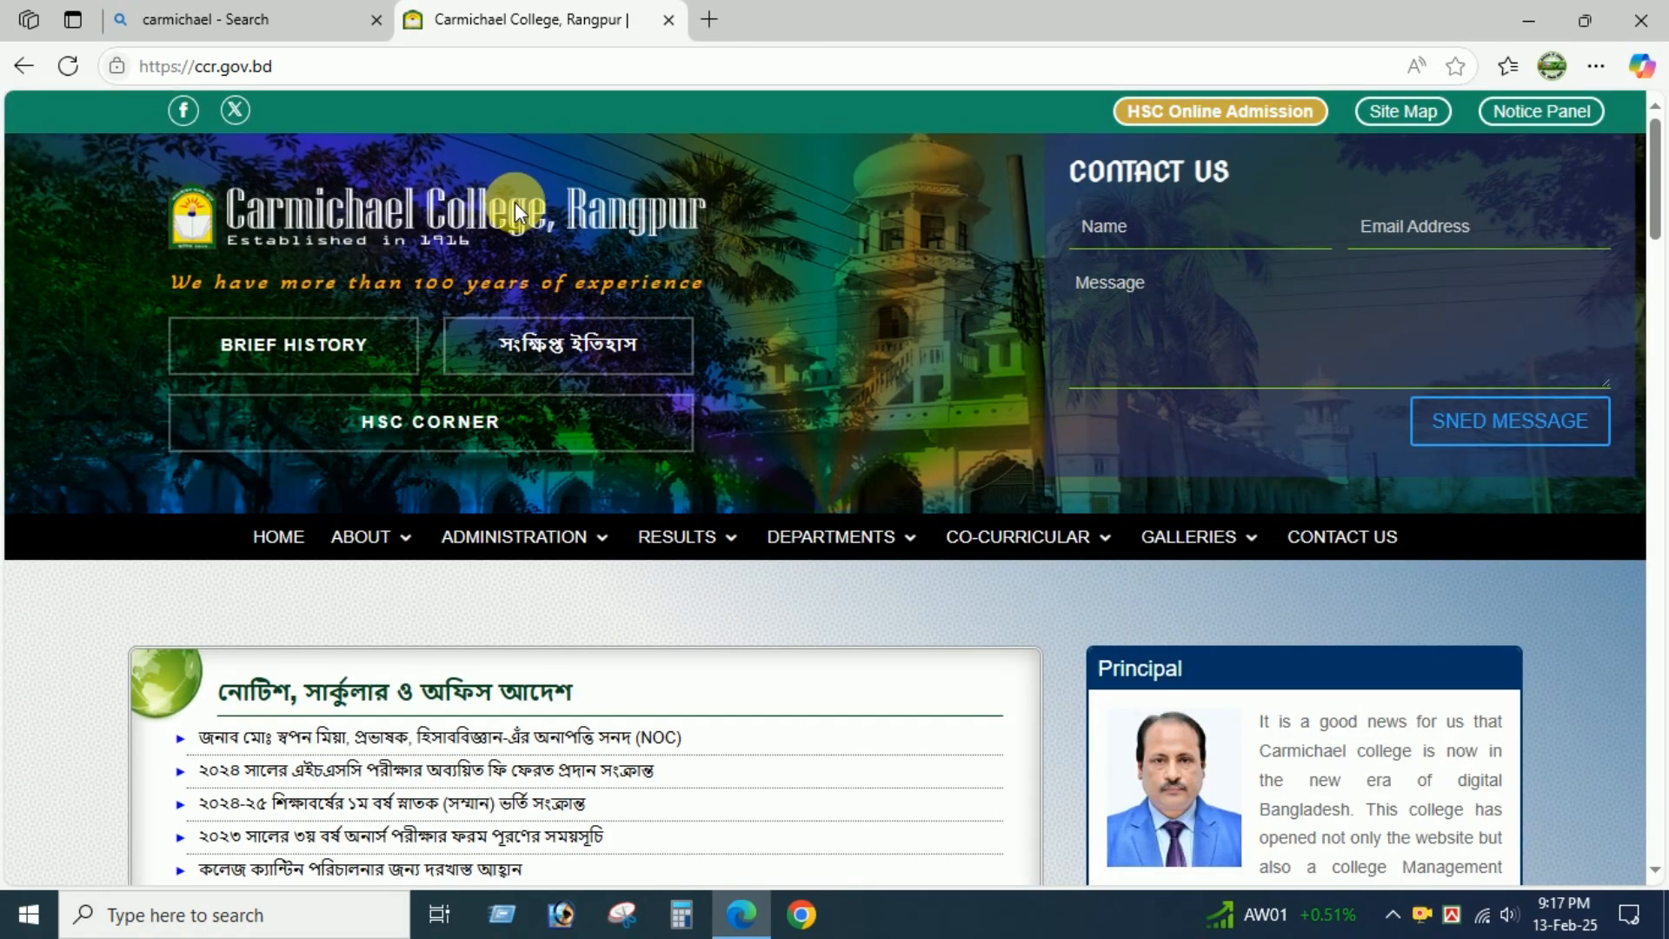
scroll(853, 508, down, 6)
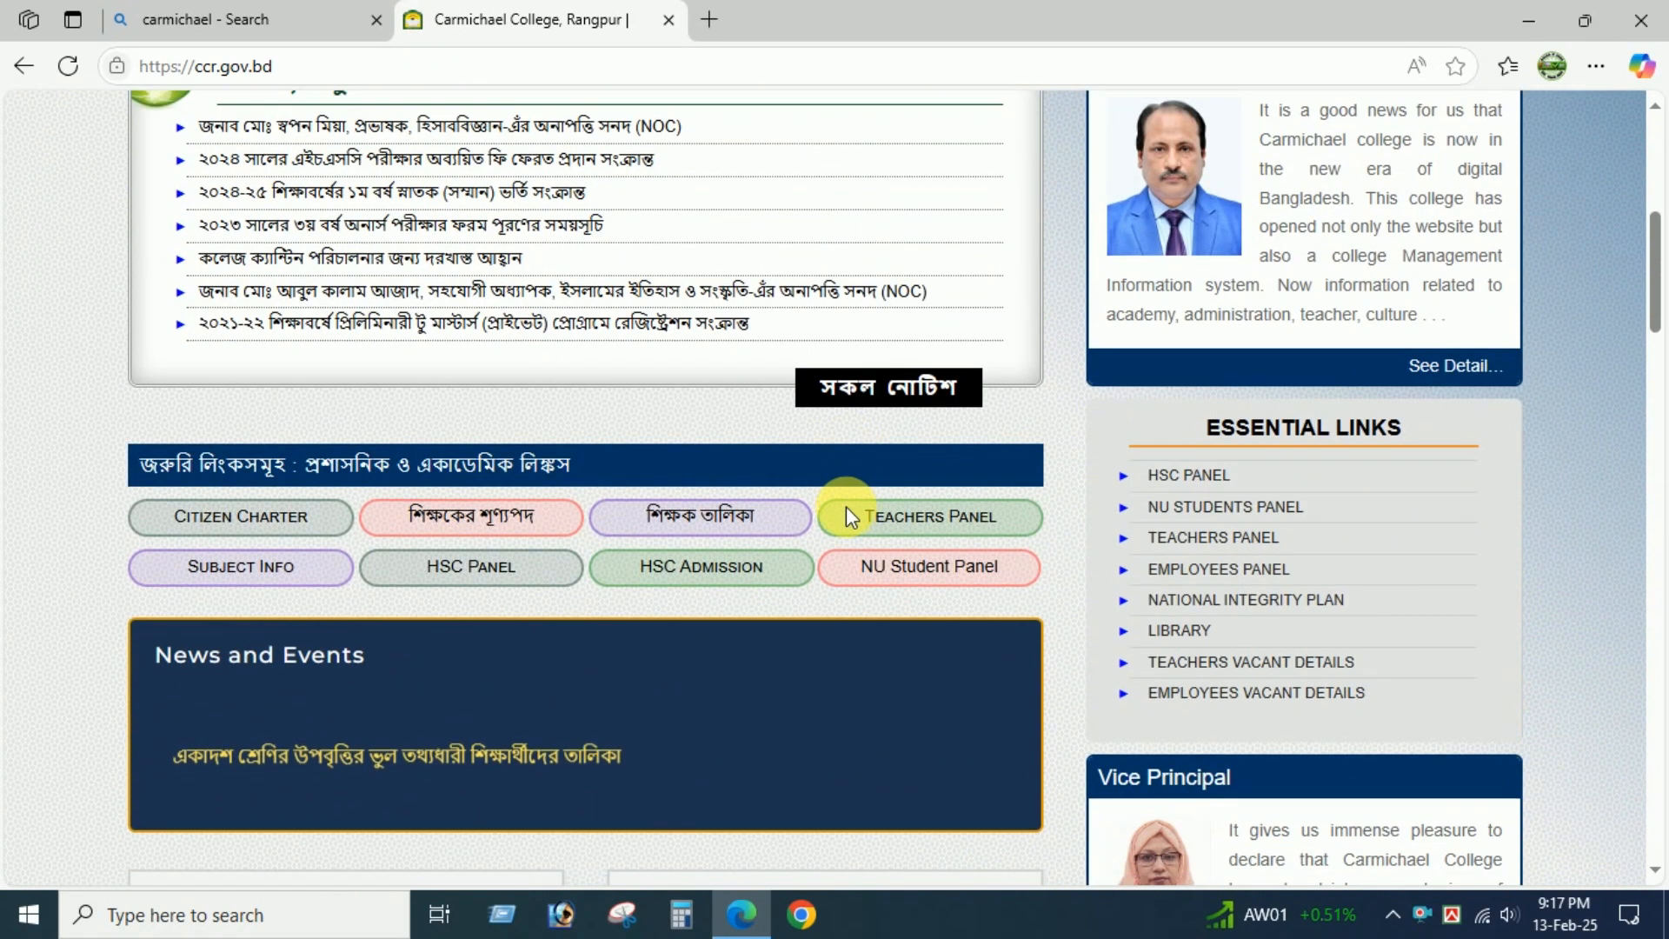
scroll(782, 470, up, 3)
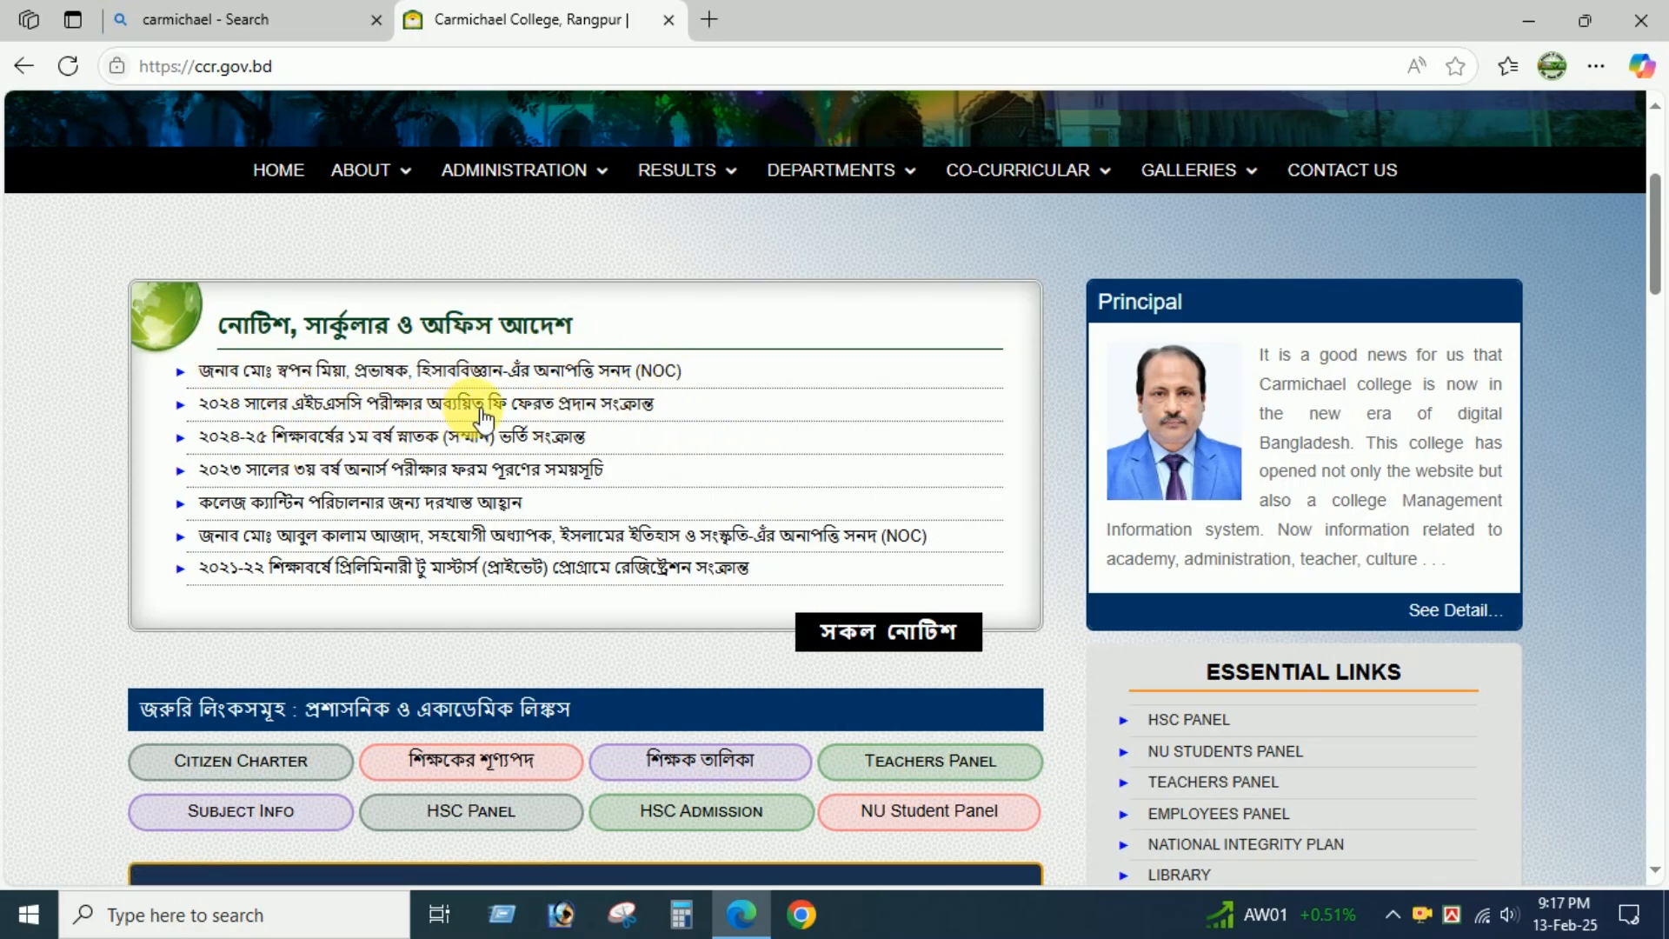
click(372, 441)
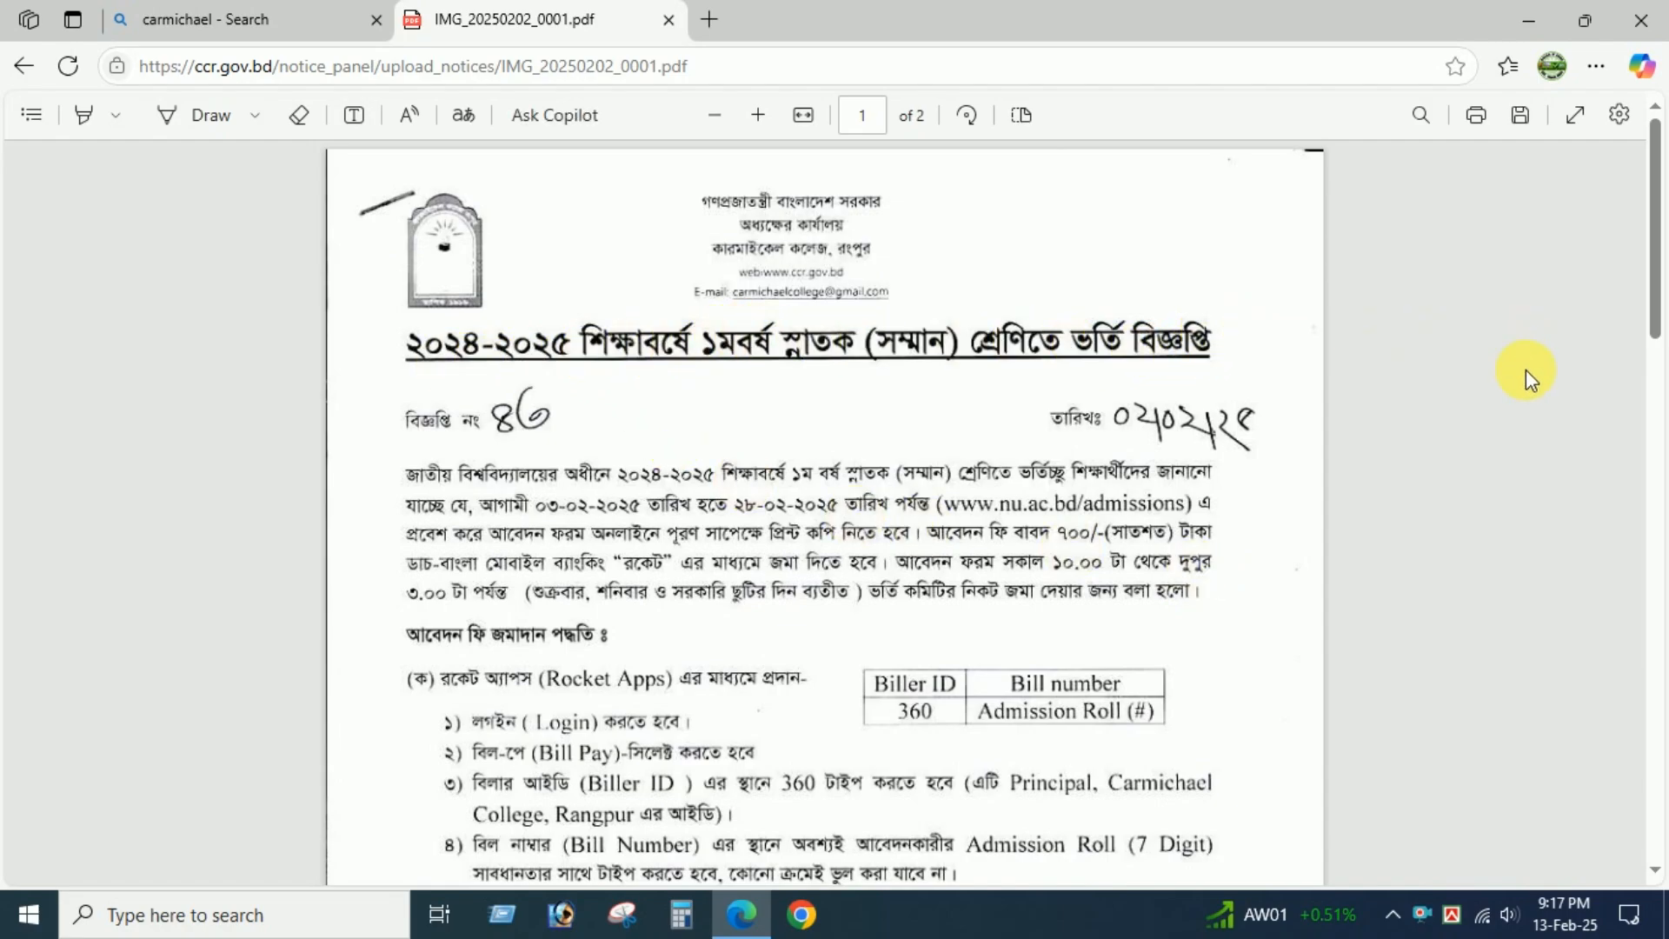
Read the notice's application fee payment instructions for the Rocket app and USSD methods on both pages.
scroll(1435, 387, down, 4)
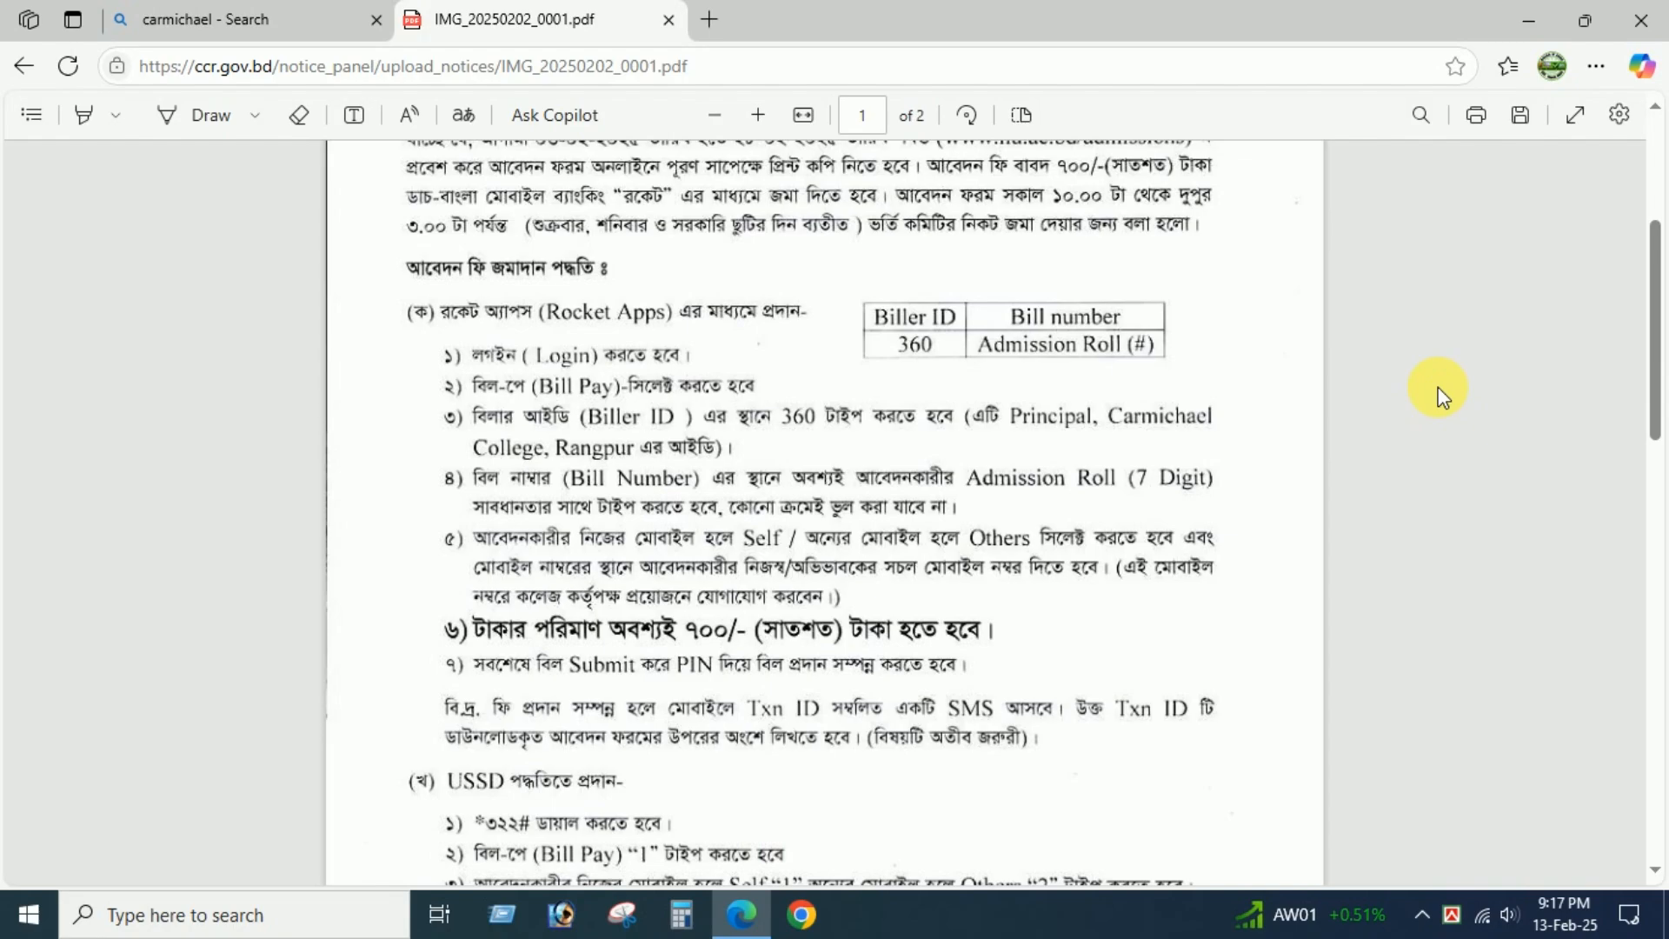
click(759, 113)
click(759, 113)
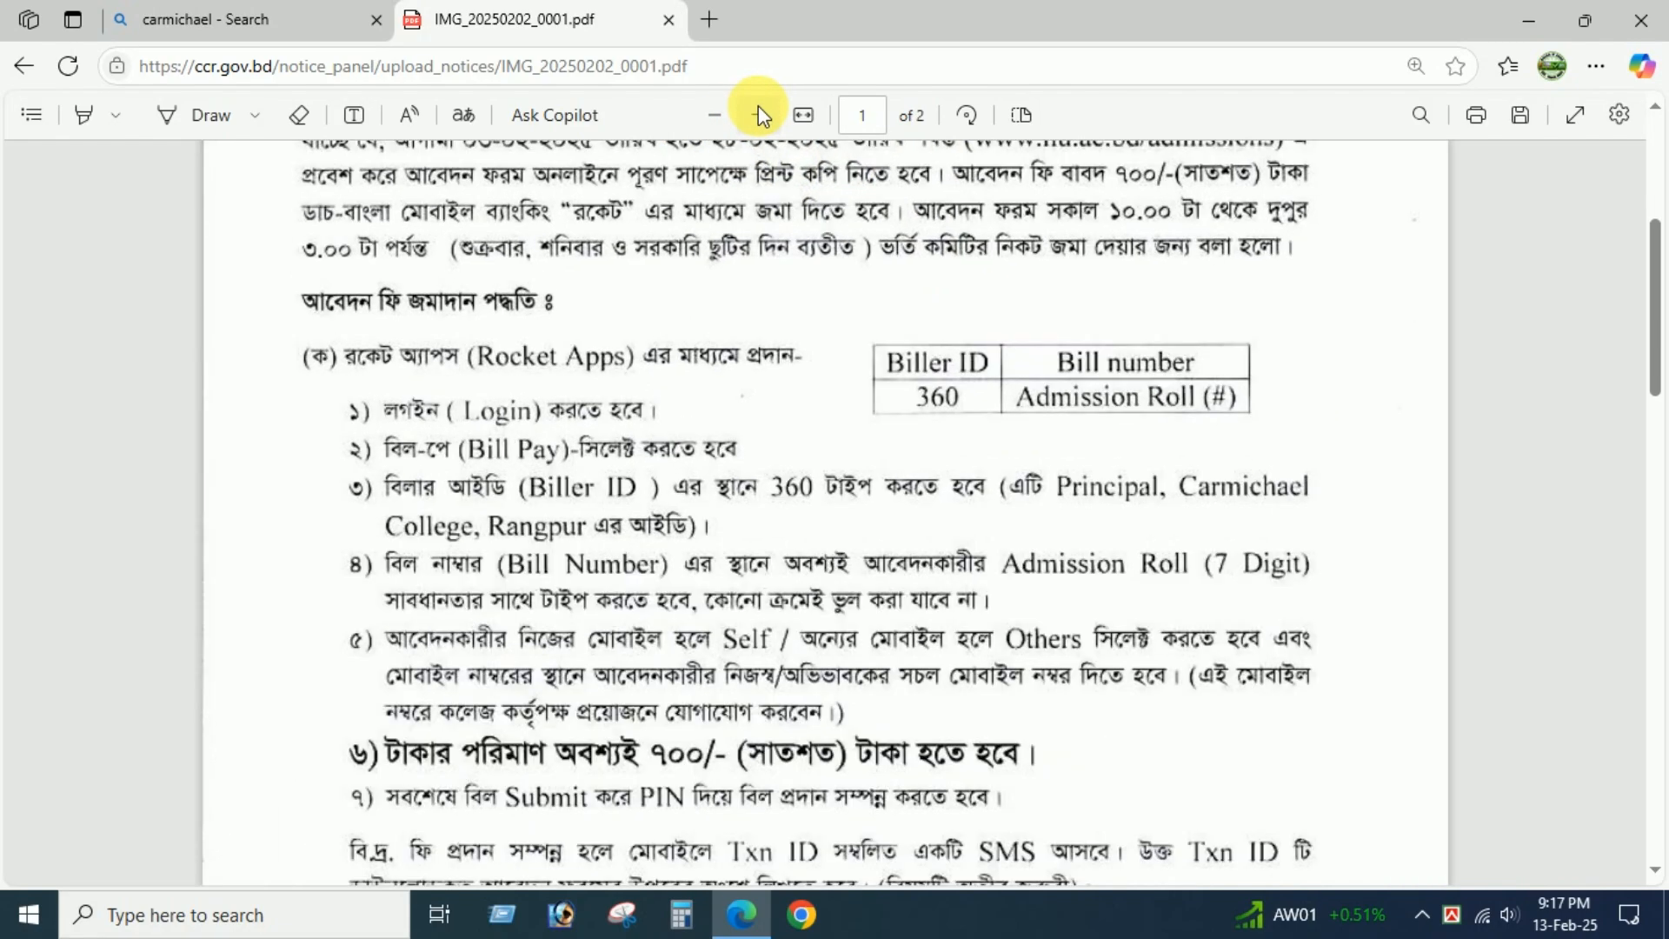
click(758, 113)
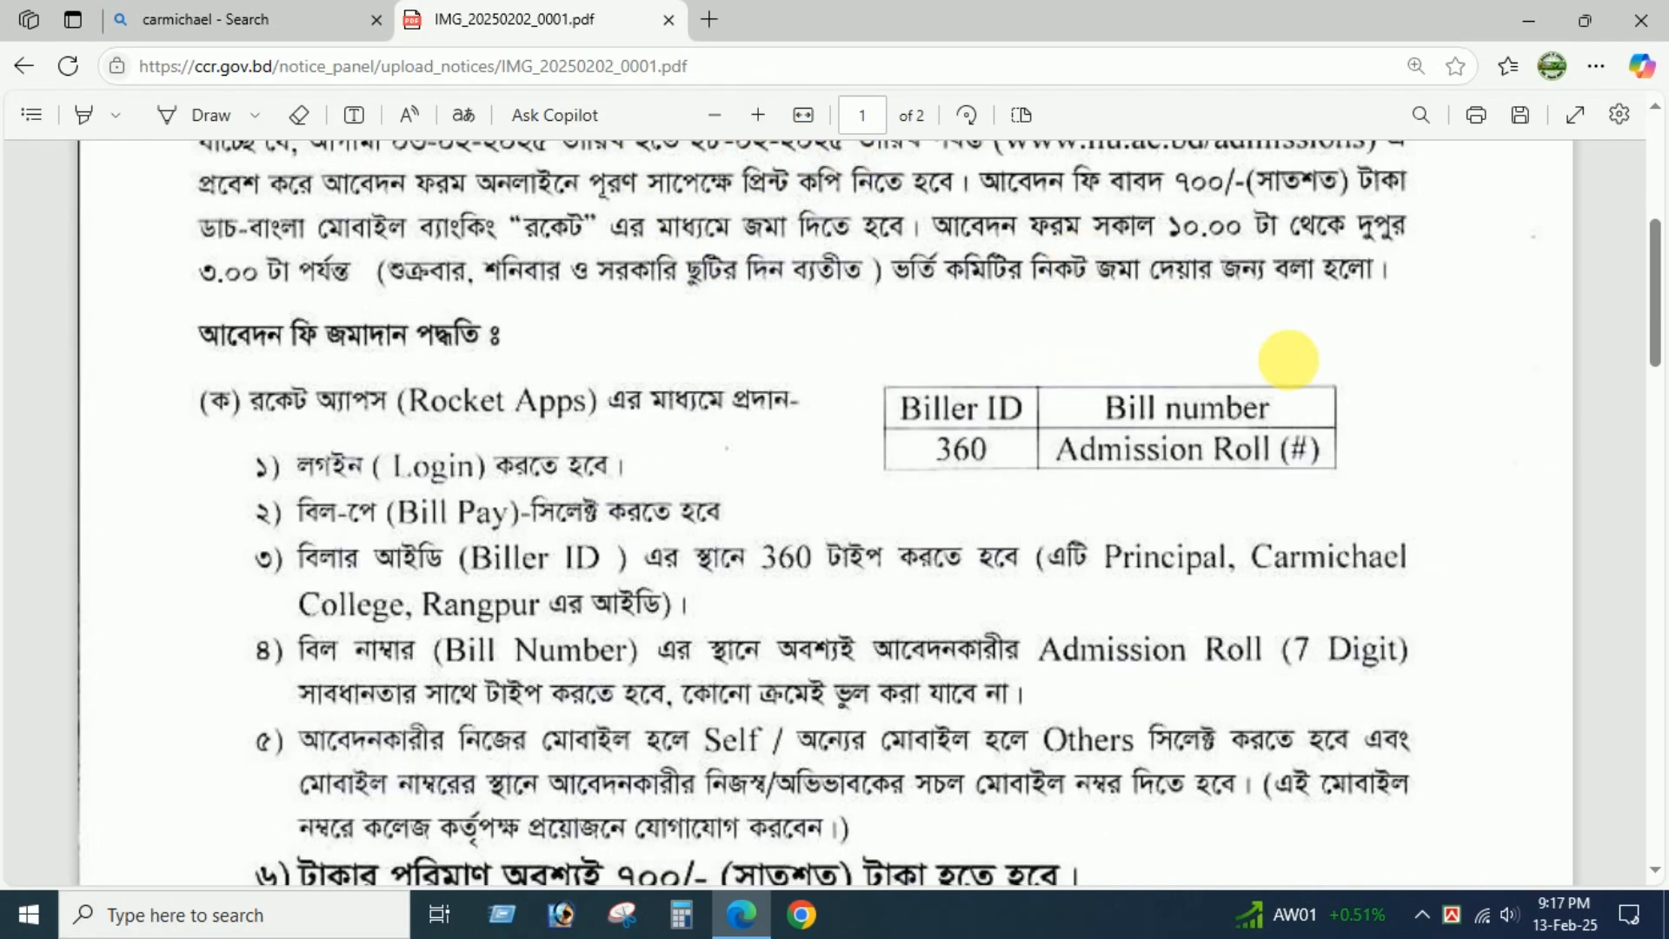
scroll(1462, 433, down, 1)
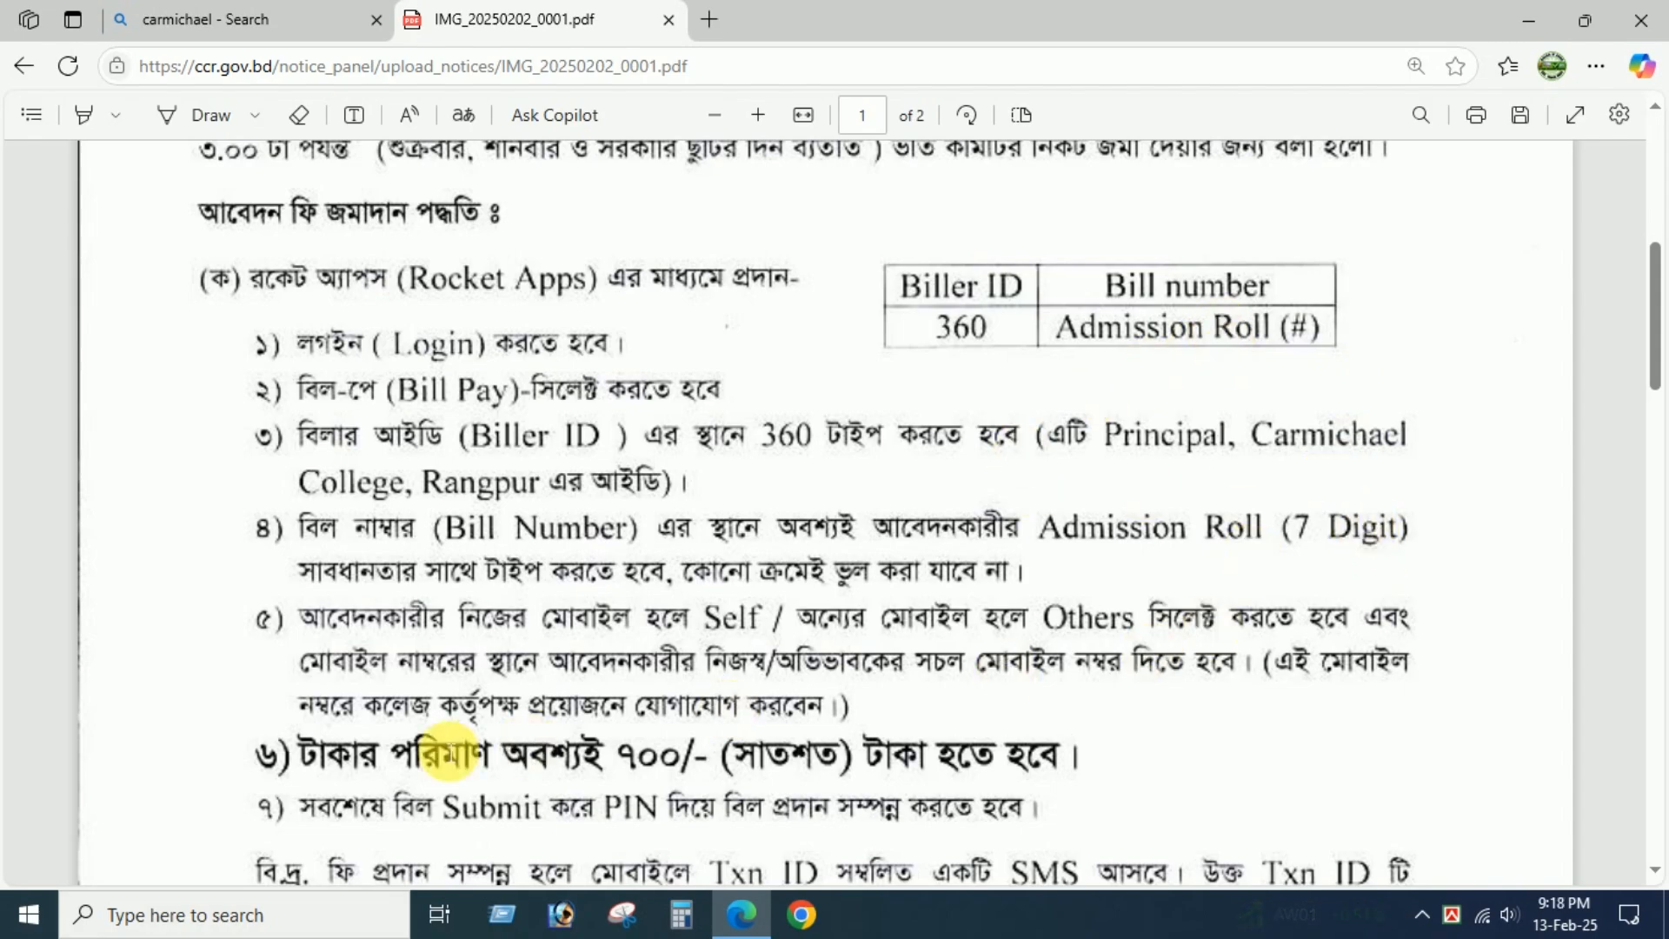
scroll(1307, 635, down, 4)
scroll(1307, 635, down, 3)
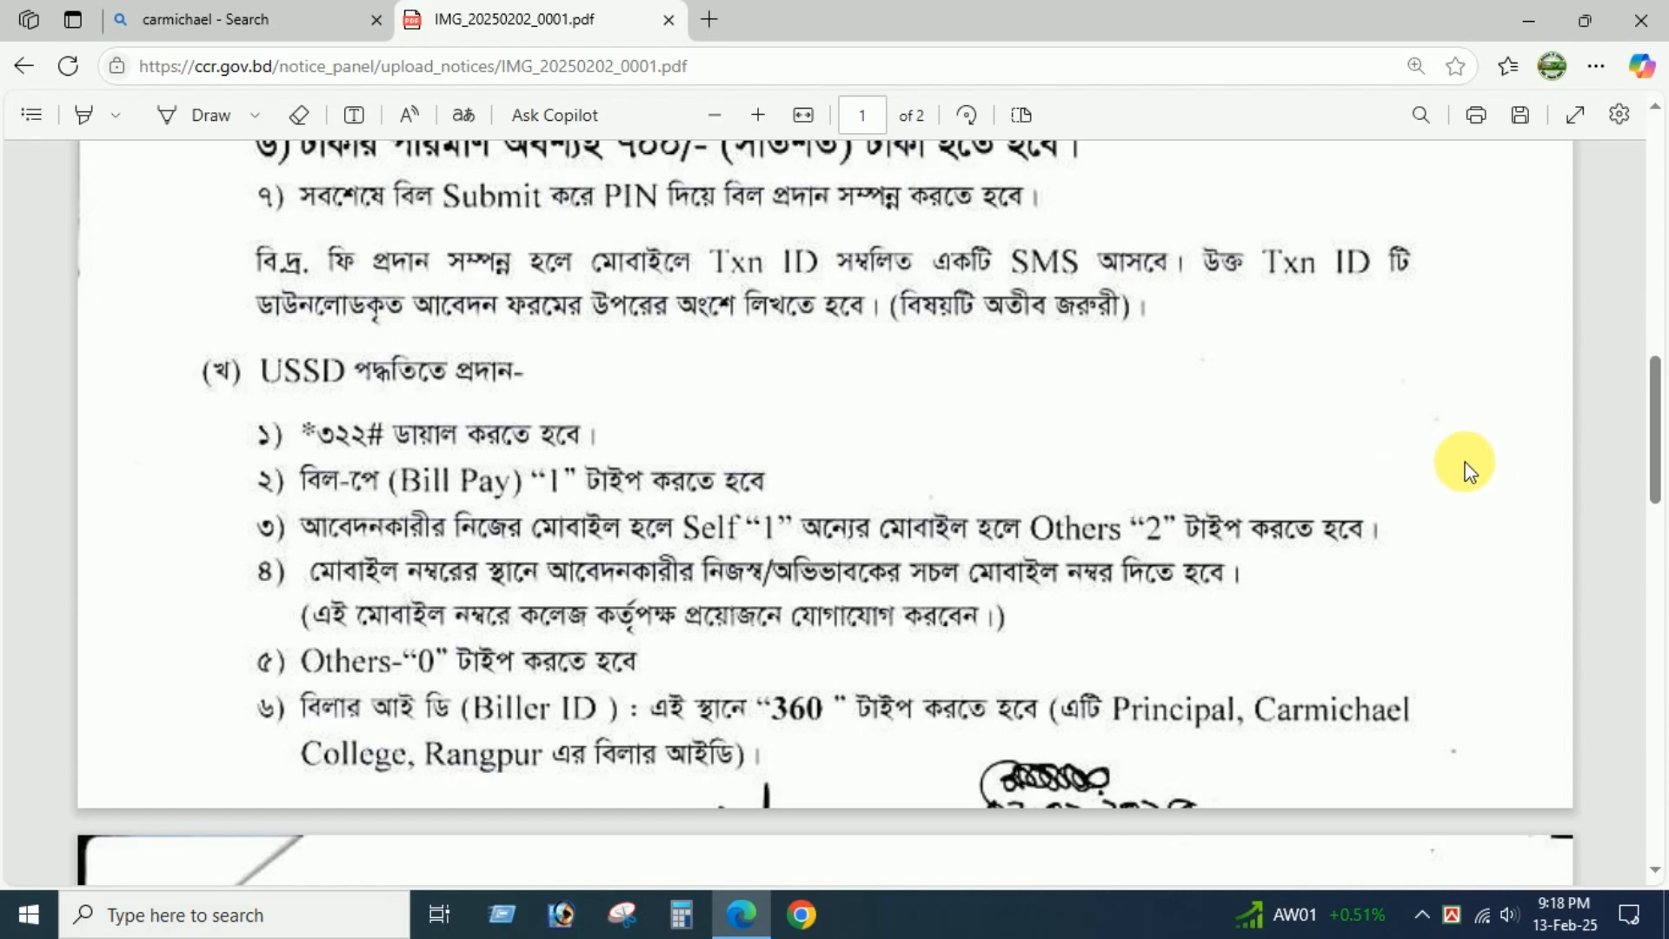
scroll(1464, 463, down, 6)
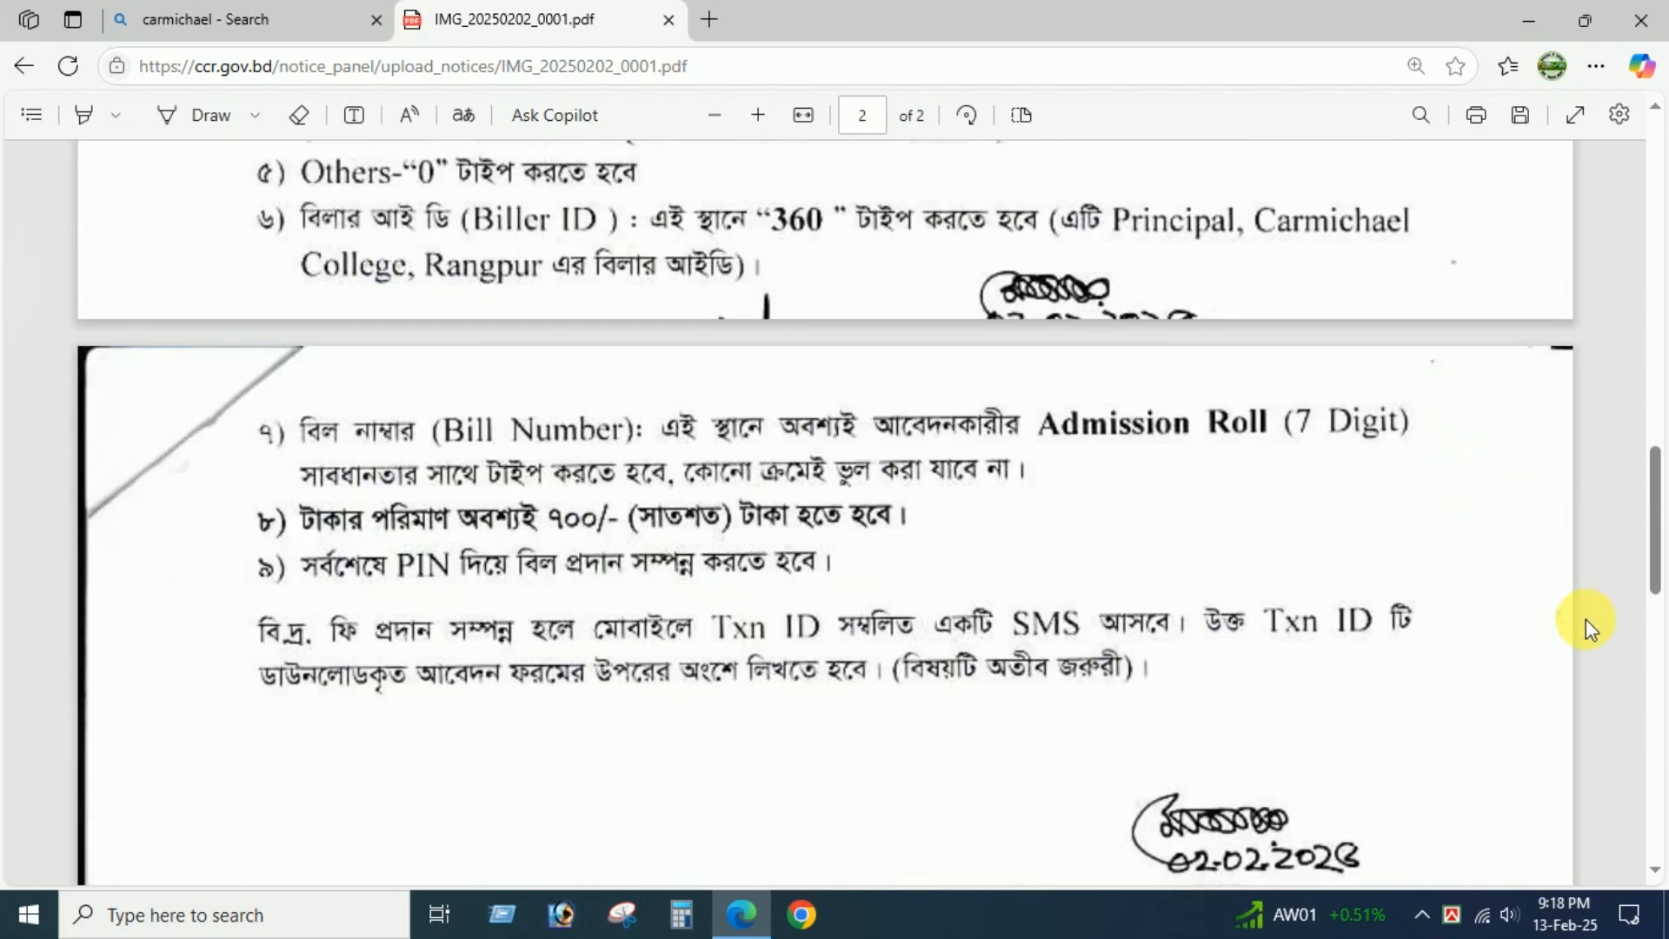